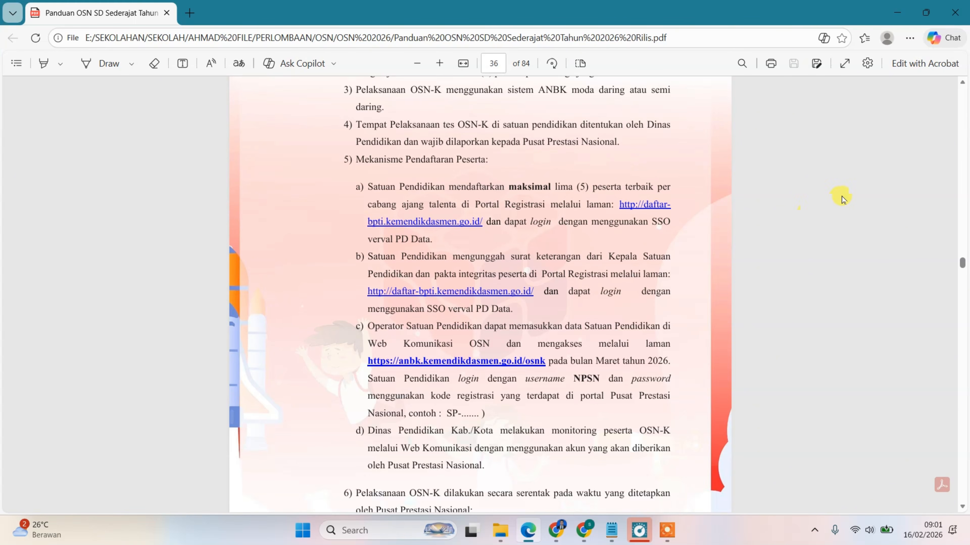
# Minimise the OSN guide PDF in Edge to reveal the OSN 2026 folder in File Explorer
pyautogui.click(500, 530)
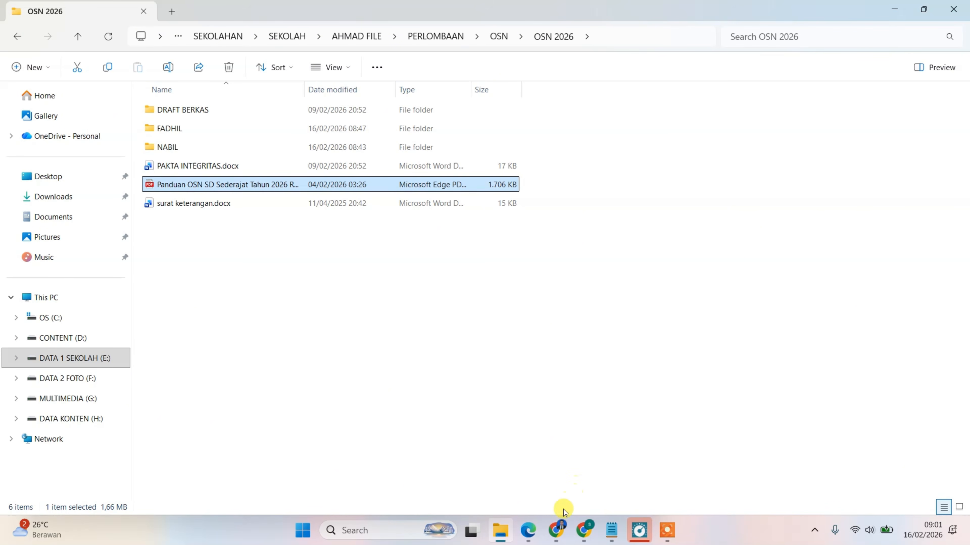
# Load the portal address daftar-bpti.kemendikdasmen.go.id in Chrome
pyautogui.click(528, 531)
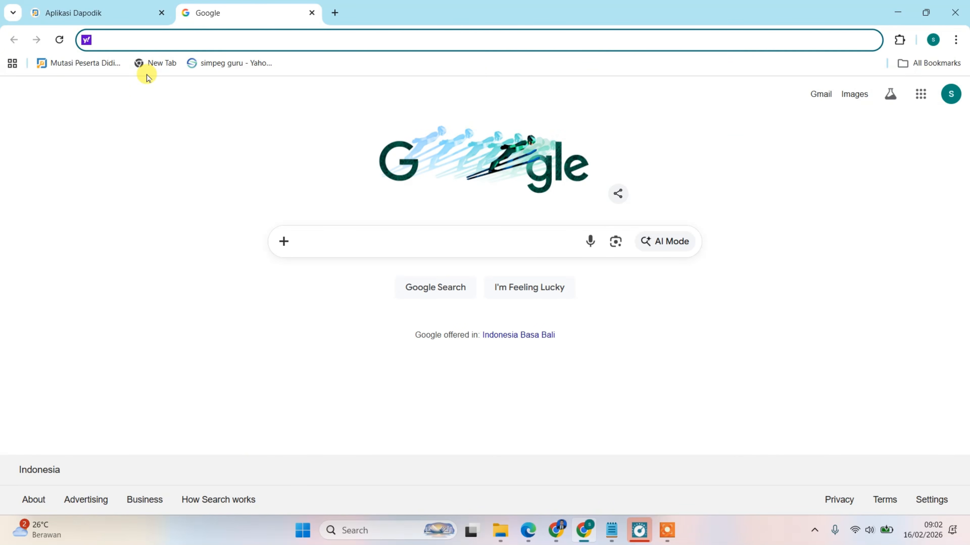
pyautogui.write('https://daftar-bpti.kemendikdasmen.go.id/')
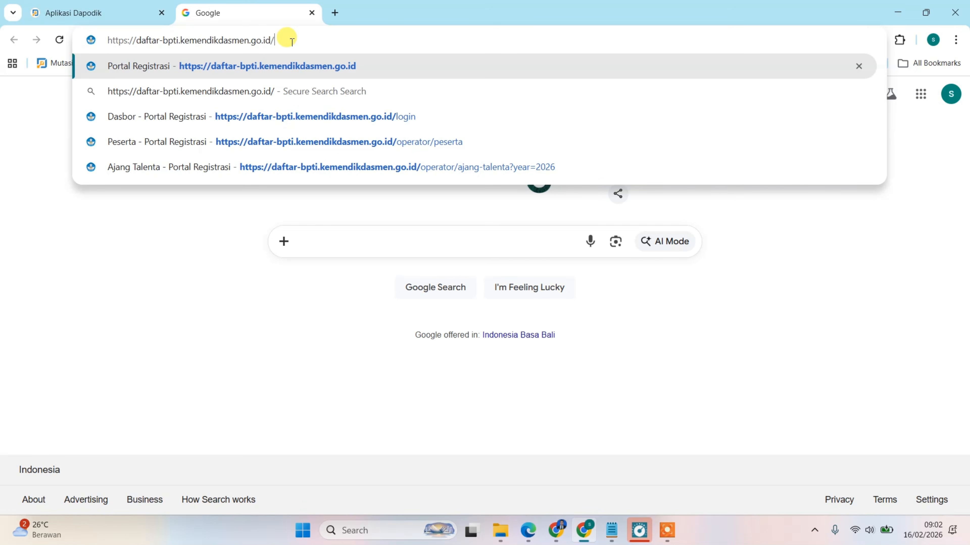
pyautogui.press('Return')
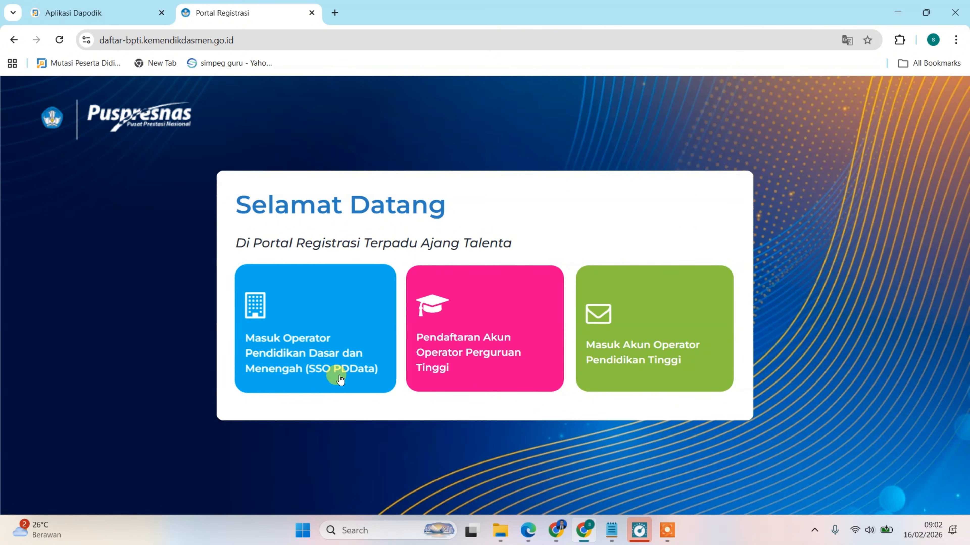
# Log in through SSO PDData as school operator using the saved account details
pyautogui.click(345, 340)
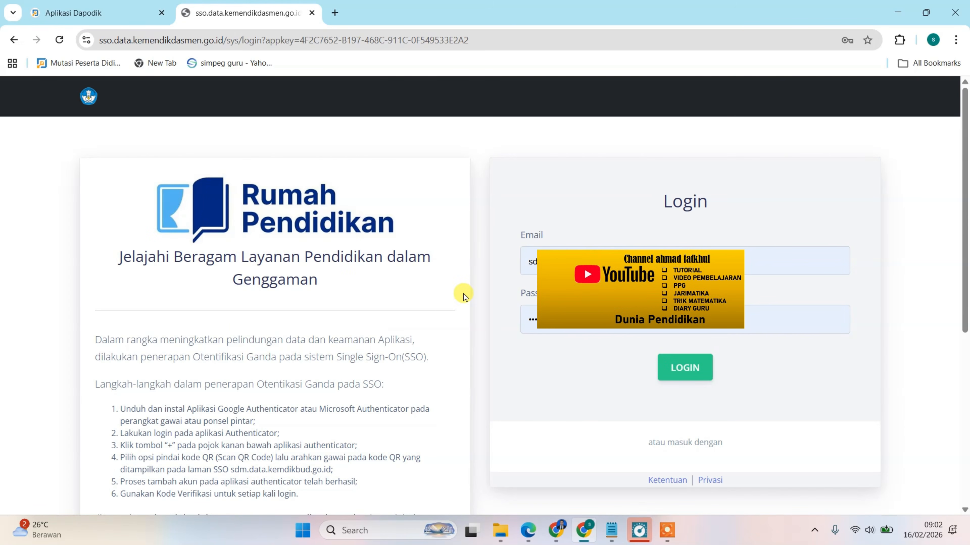
pyautogui.click(507, 263)
pyautogui.press('Return')
pyautogui.click(685, 368)
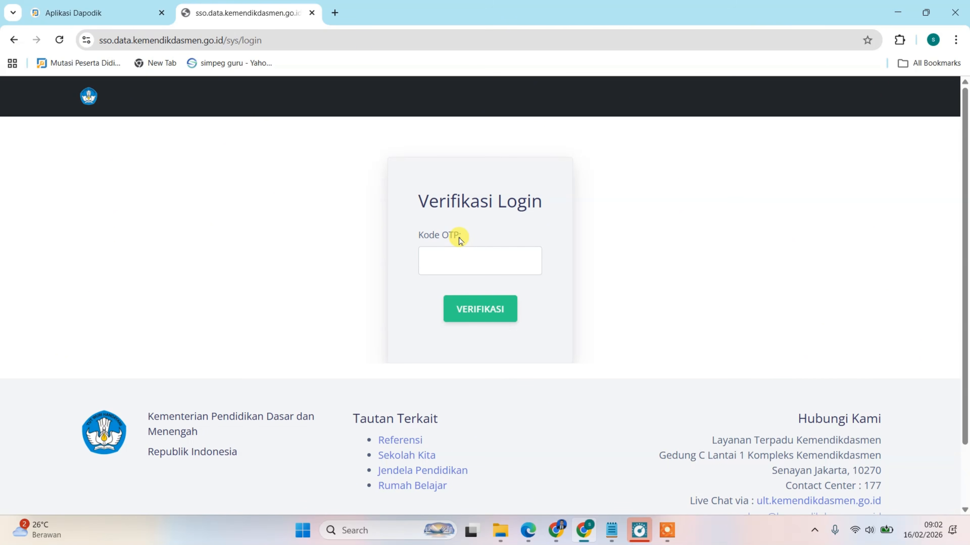
# Enter the one-time verification code and verify it to reach the dashboard
pyautogui.click(466, 262)
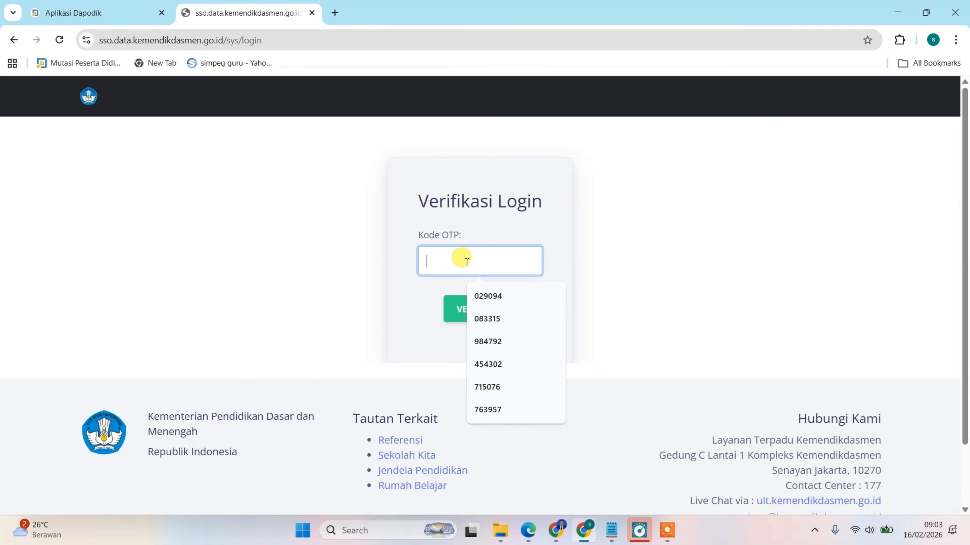
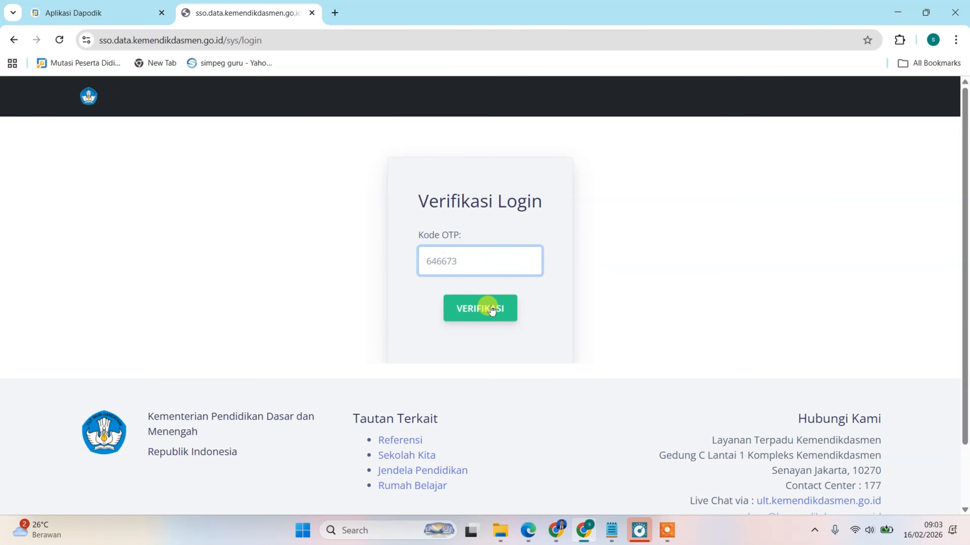
pyautogui.click(493, 311)
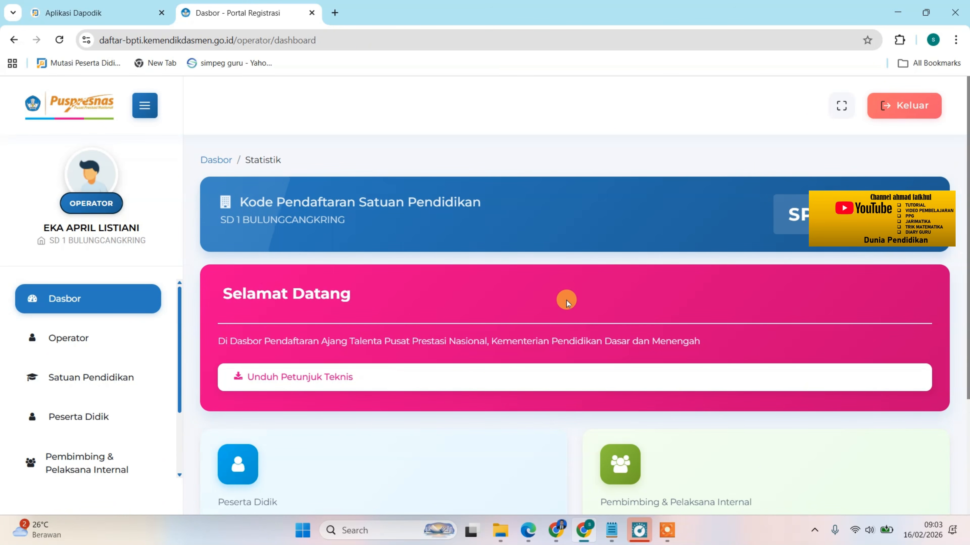
# Scroll the dashboard and go to the Operator profile page
pyautogui.scroll(-3, 566, 300)
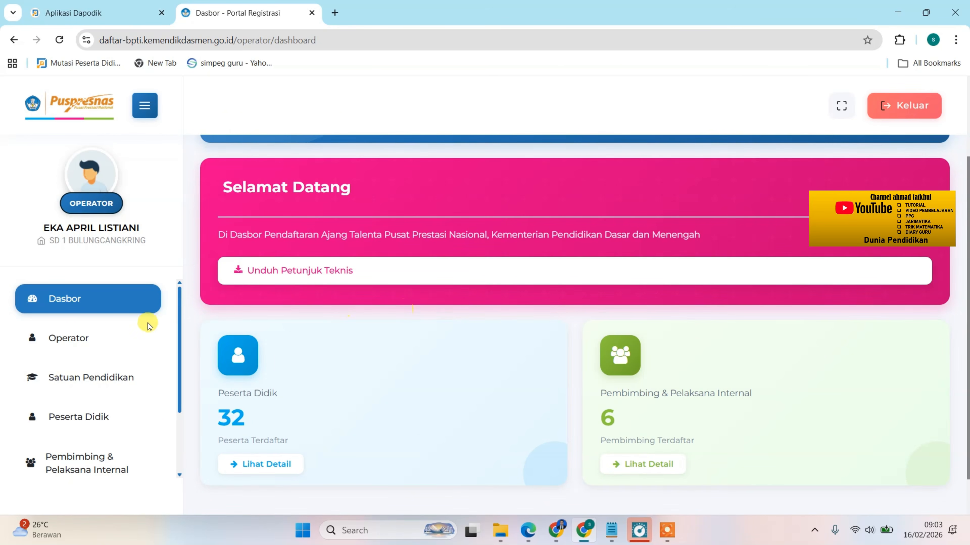
pyautogui.click(105, 343)
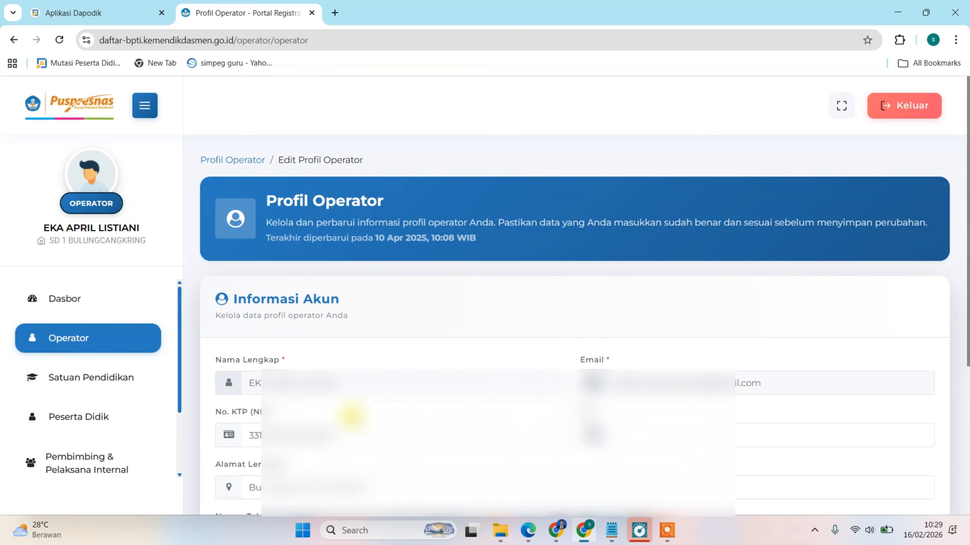
# Check the WhatsApp field, leave the confirmation unticked, and go to Satuan Pendidikan
pyautogui.scroll(-5, 352, 416)
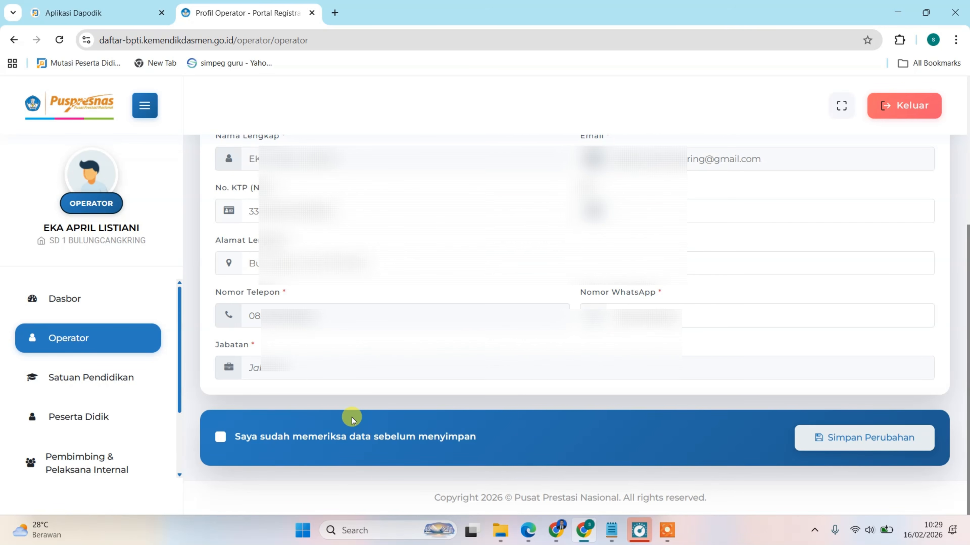
pyautogui.click(635, 310)
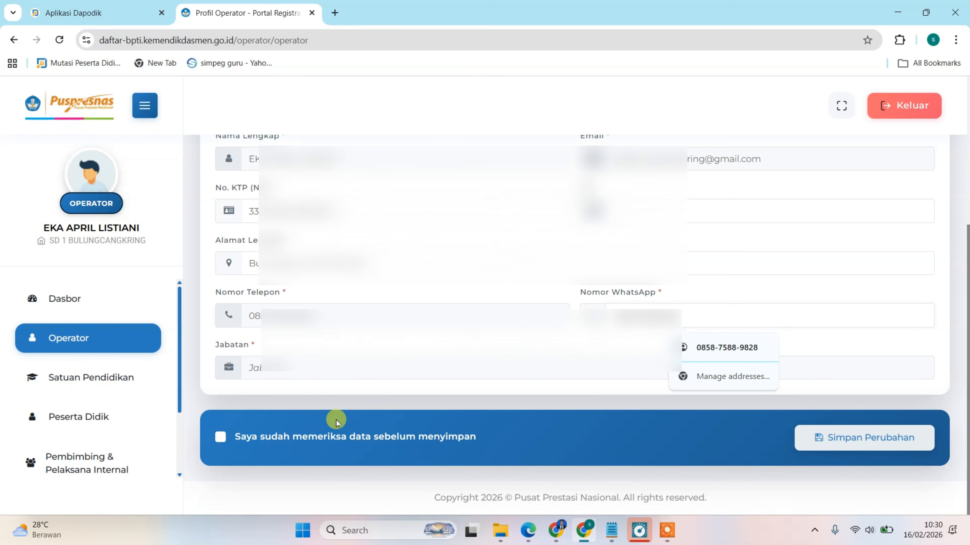
pyautogui.click(220, 439)
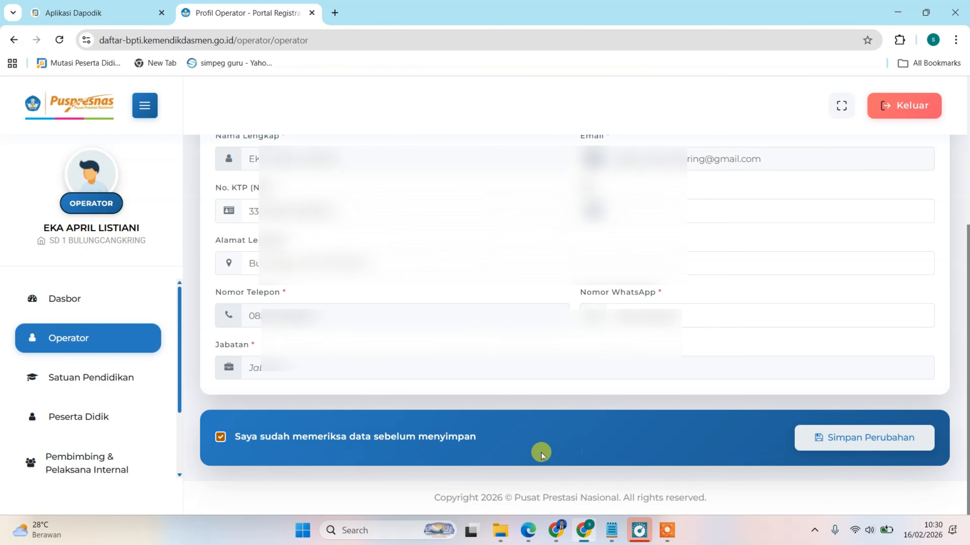
pyautogui.click(221, 439)
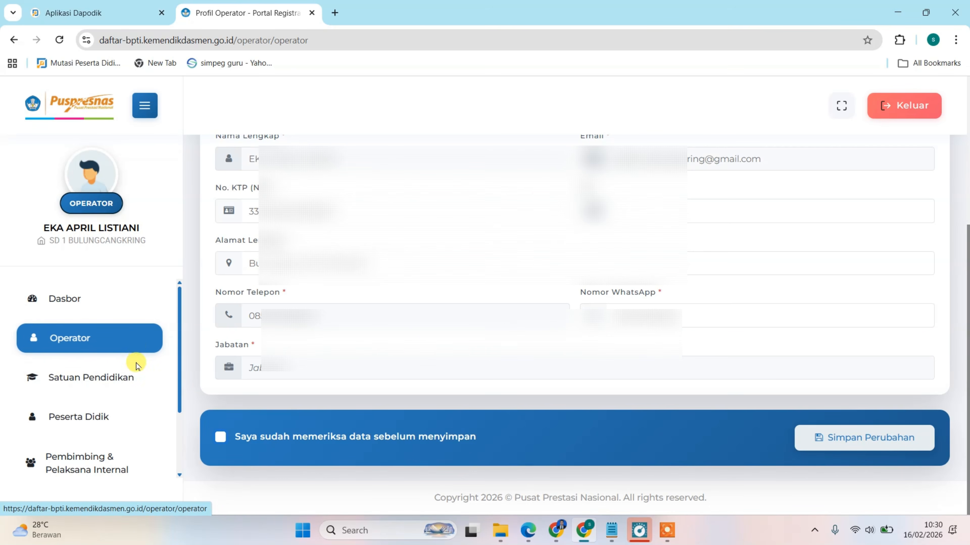
pyautogui.click(130, 378)
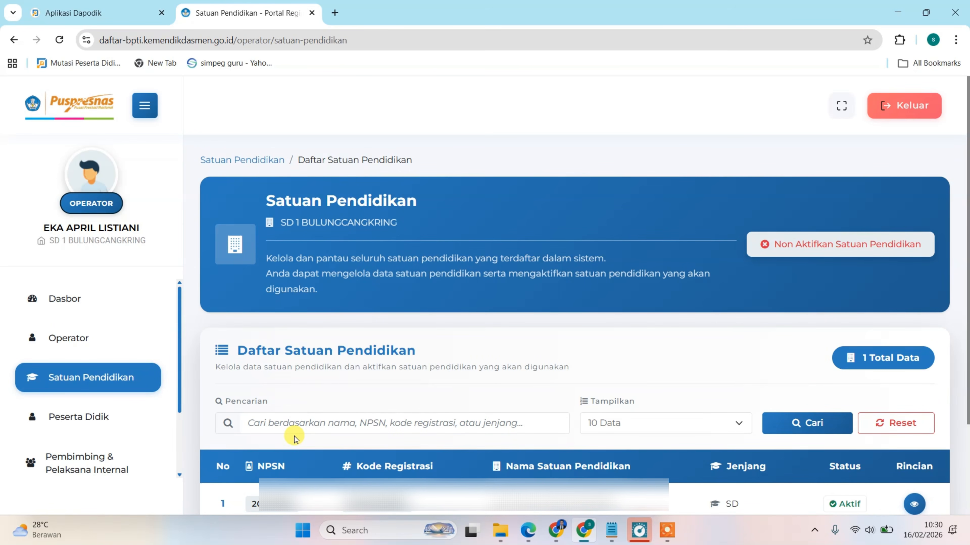
# Scroll the Satuan Pendidikan page and go to Peserta Didik
pyautogui.scroll(-2, 294, 437)
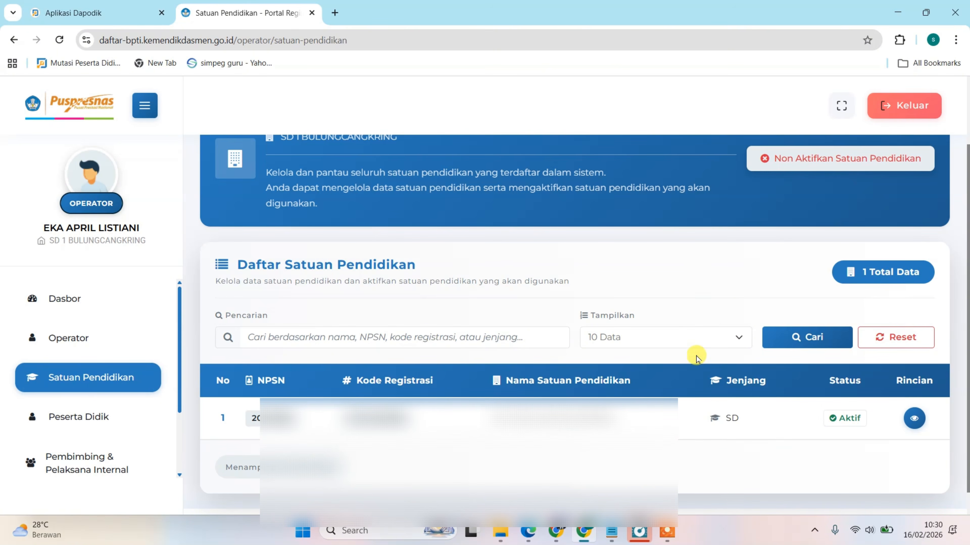
pyautogui.click(109, 426)
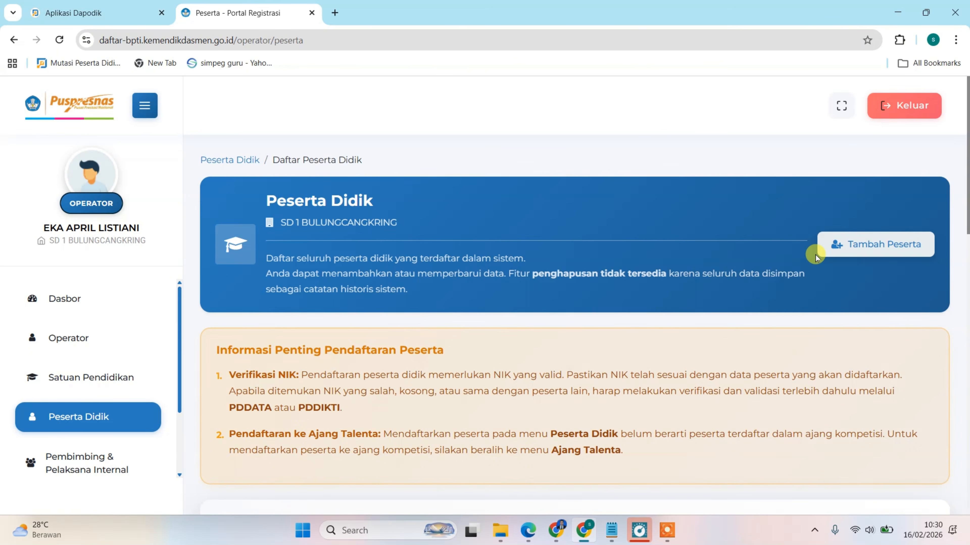
# Browse the Daftar Peserta Didik table and start a new entry with Tambah Peserta
pyautogui.scroll(-5, 815, 255)
pyautogui.scroll(-5, 815, 255)
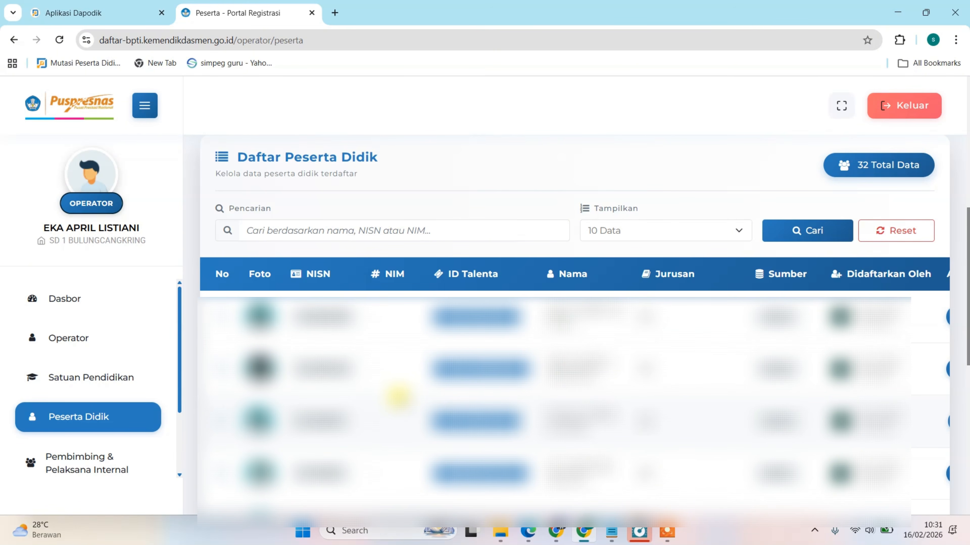
pyautogui.scroll(10, 397, 397)
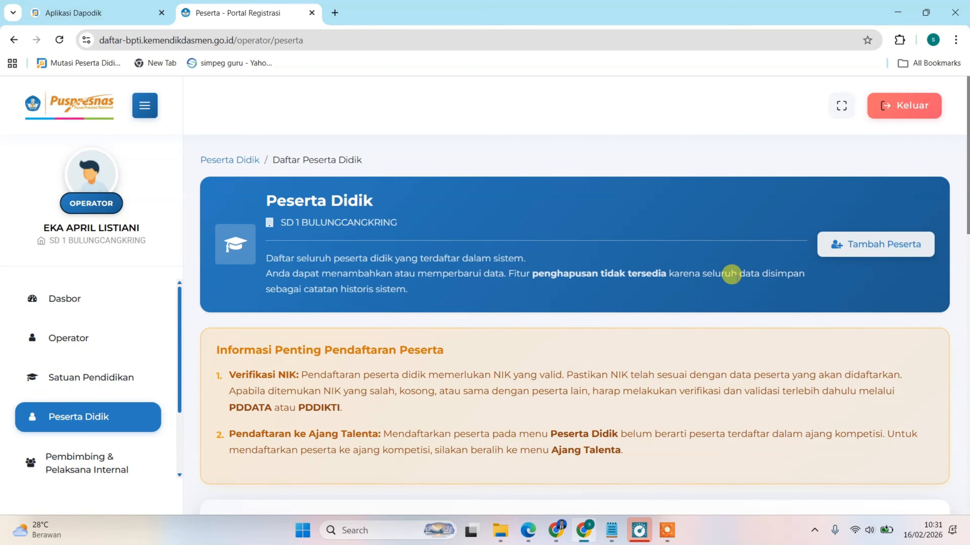
pyautogui.click(859, 252)
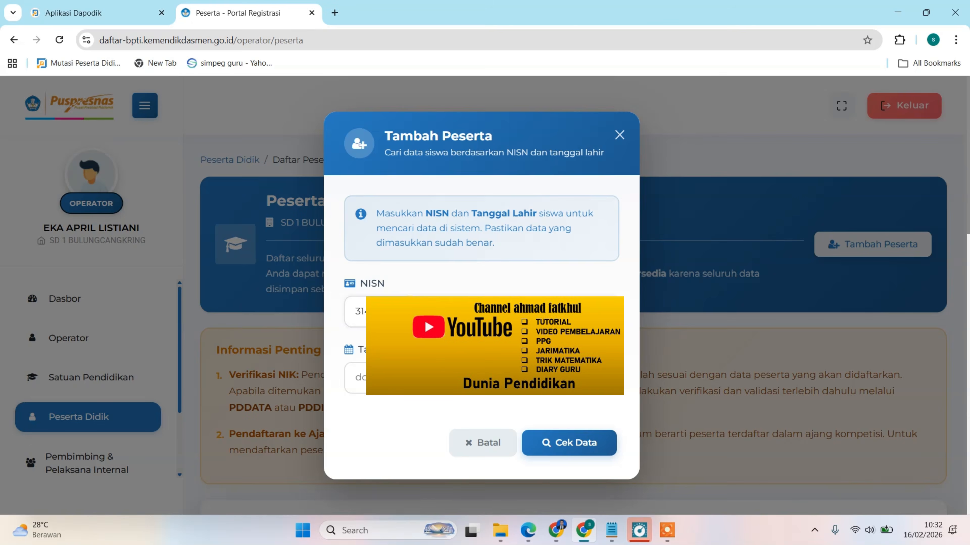
# Look up the student by NISN and birth date with Cek Data
pyautogui.click(602, 377)
pyautogui.click(444, 199)
pyautogui.click(444, 200)
pyautogui.click(562, 443)
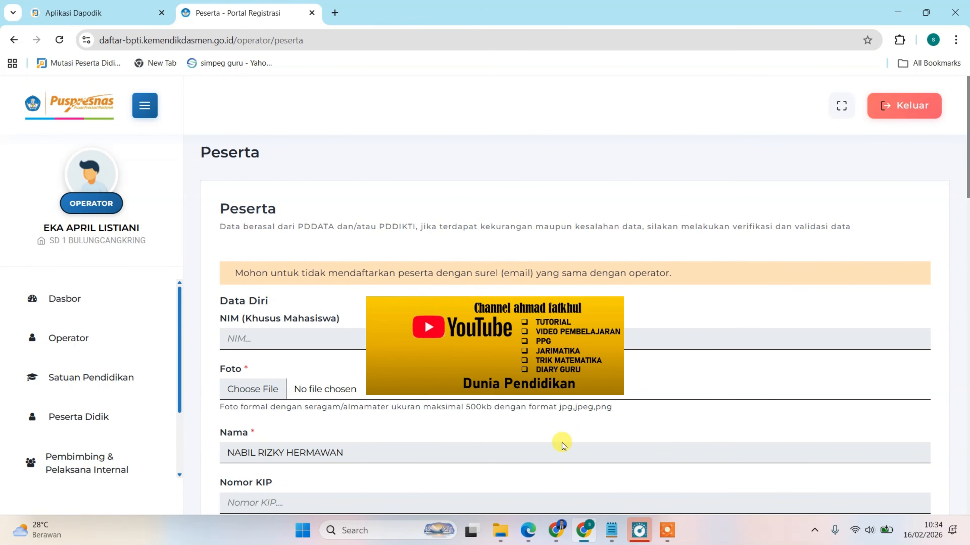
# Review the loaded Peserta form and start choosing a file for Foto
pyautogui.scroll(-4, 562, 444)
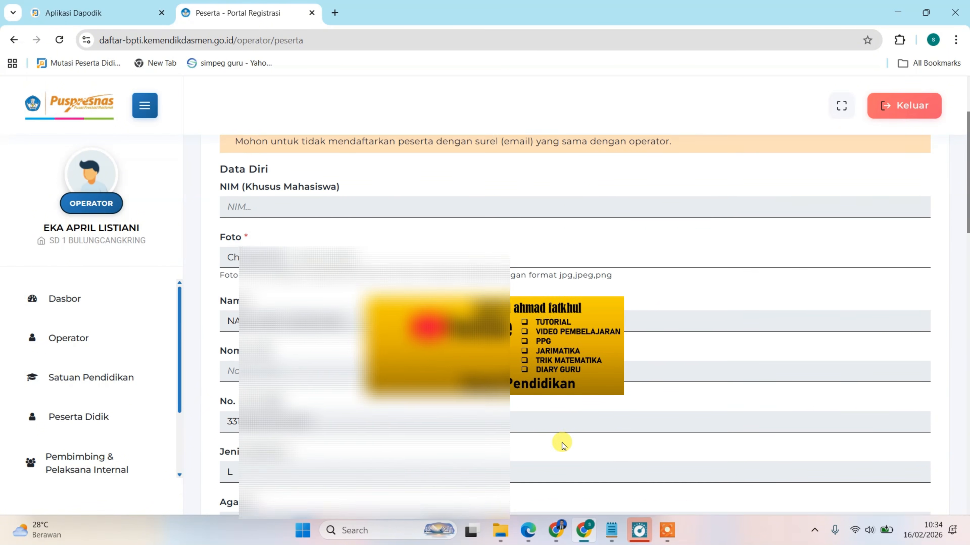
pyautogui.scroll(-1, 562, 445)
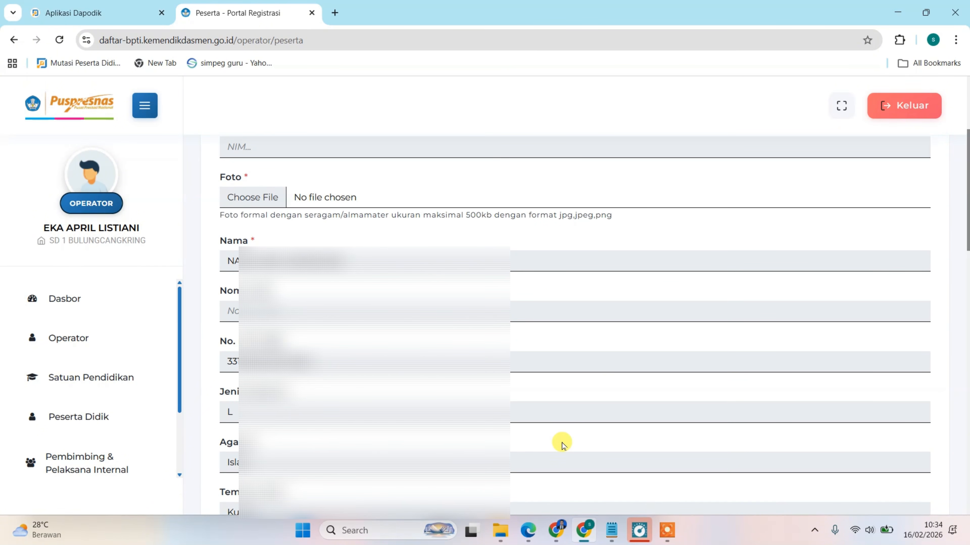
pyautogui.scroll(1, 341, 291)
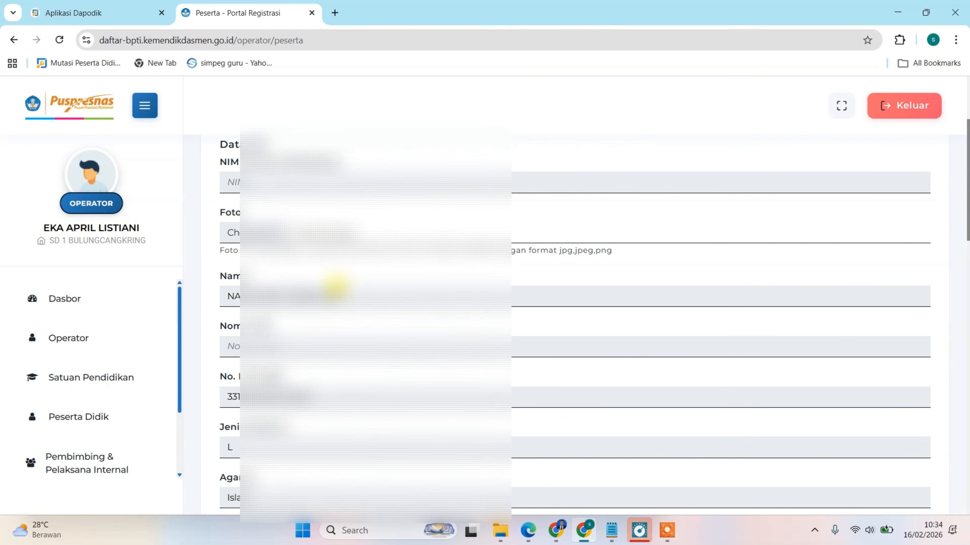
pyautogui.scroll(-8, 341, 292)
pyautogui.scroll(-10, 340, 292)
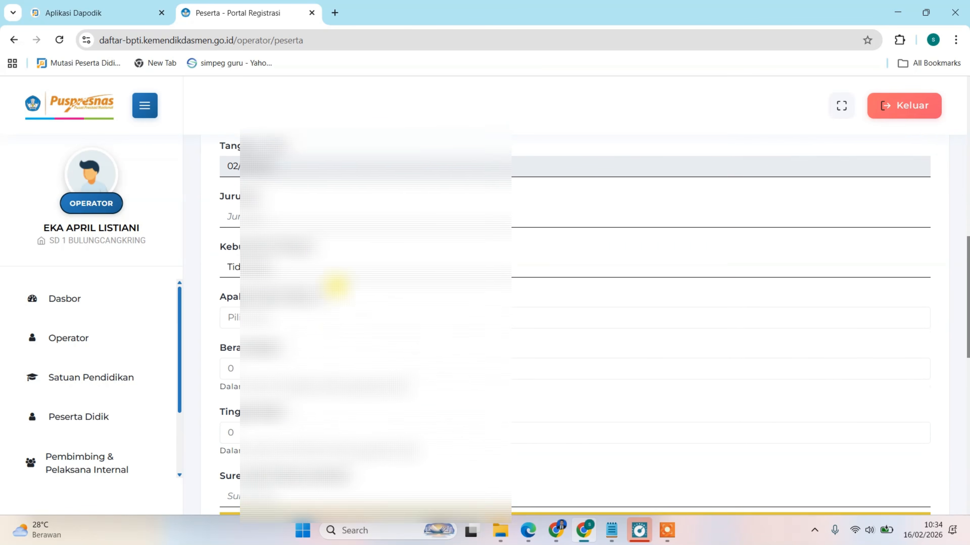
pyautogui.scroll(-6, 341, 292)
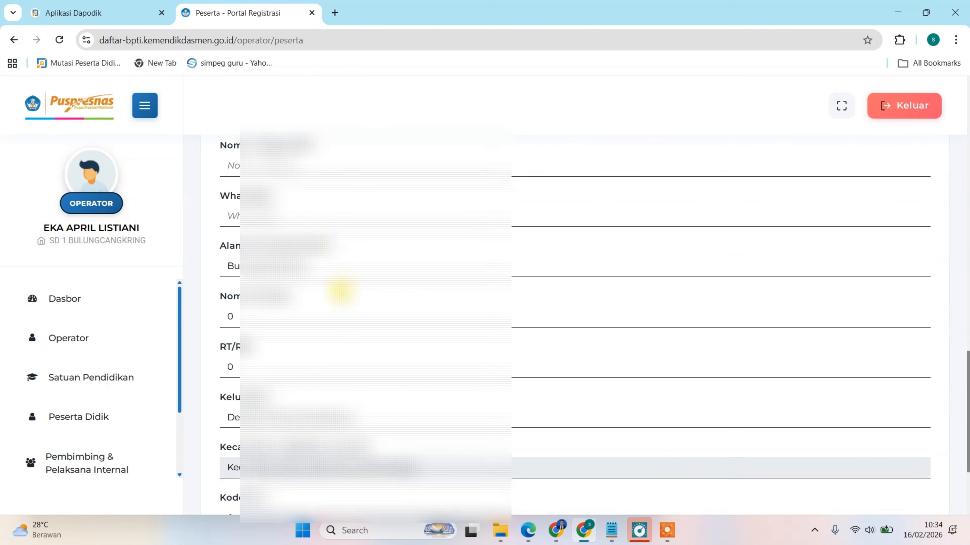
pyautogui.scroll(20, 341, 291)
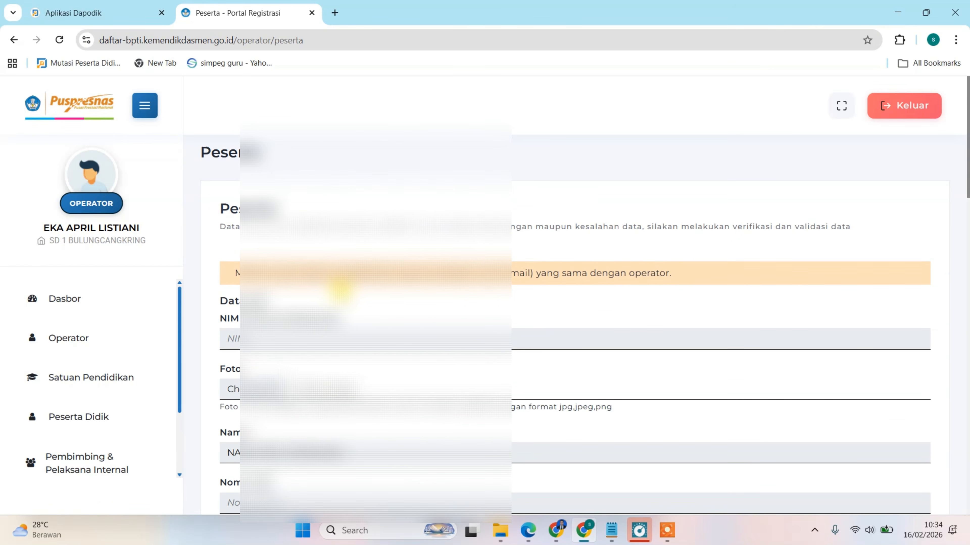
pyautogui.scroll(-1, 317, 357)
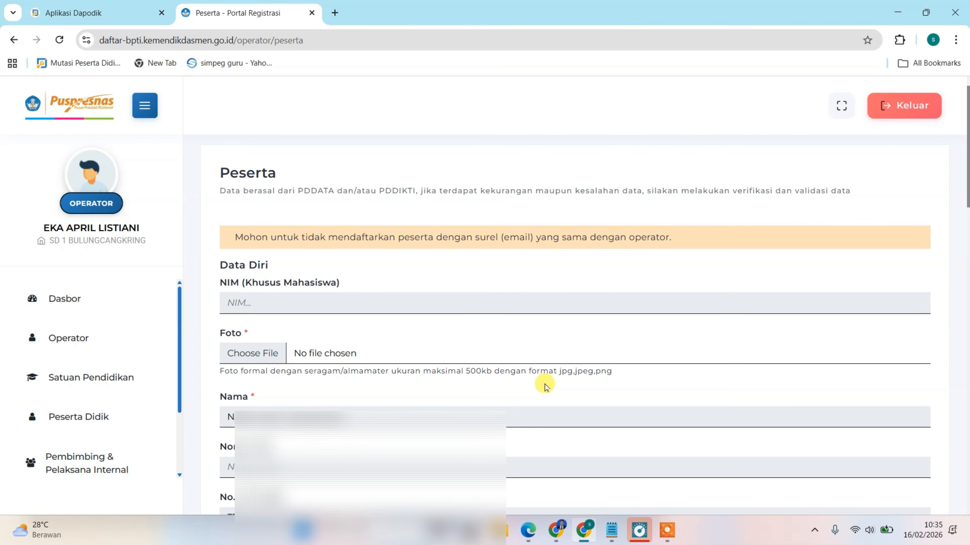
pyautogui.click(277, 359)
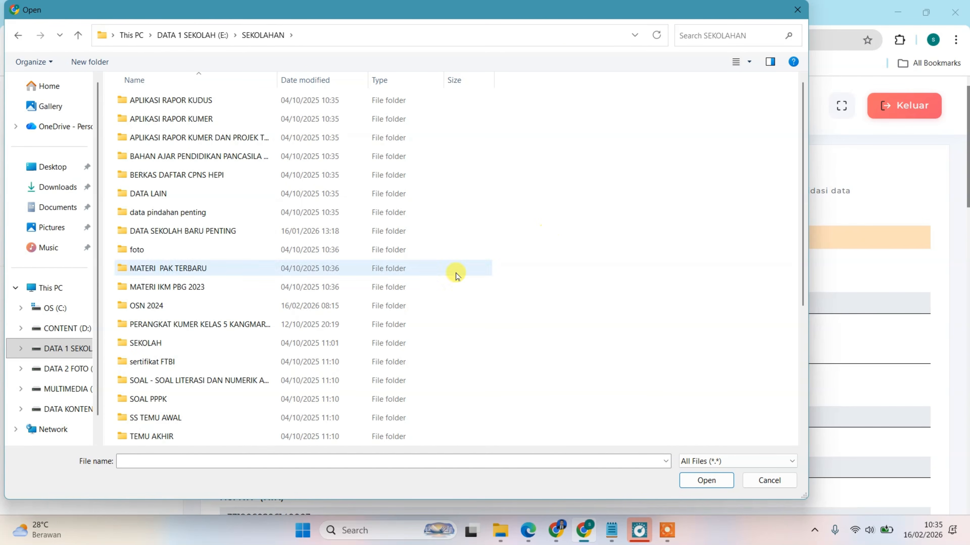
# Attach a student JPG from ANBK 2025 > foto anbk merah LENGKAP as the Foto
pyautogui.click(703, 35)
pyautogui.write('ANB')
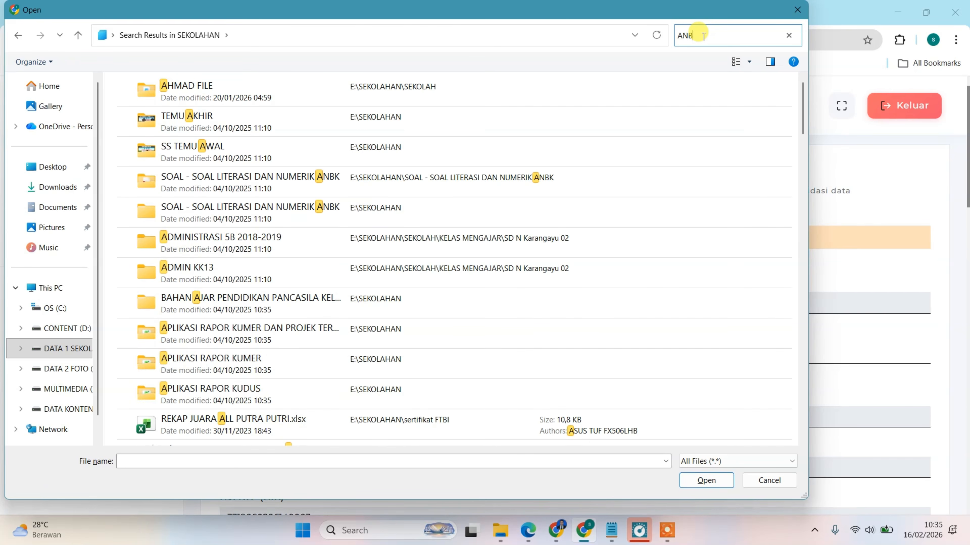
pyautogui.write('K')
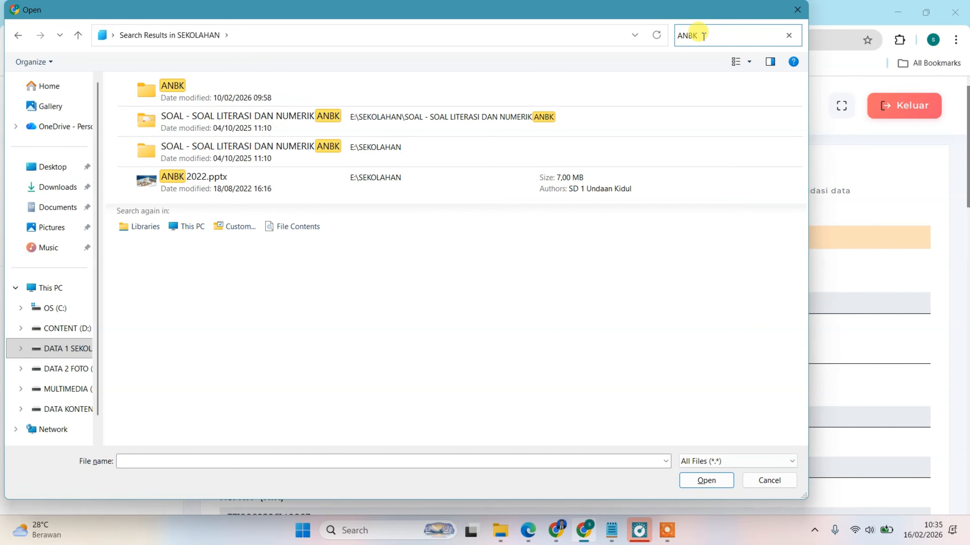
pyautogui.click(250, 101)
pyautogui.doubleClick(250, 101)
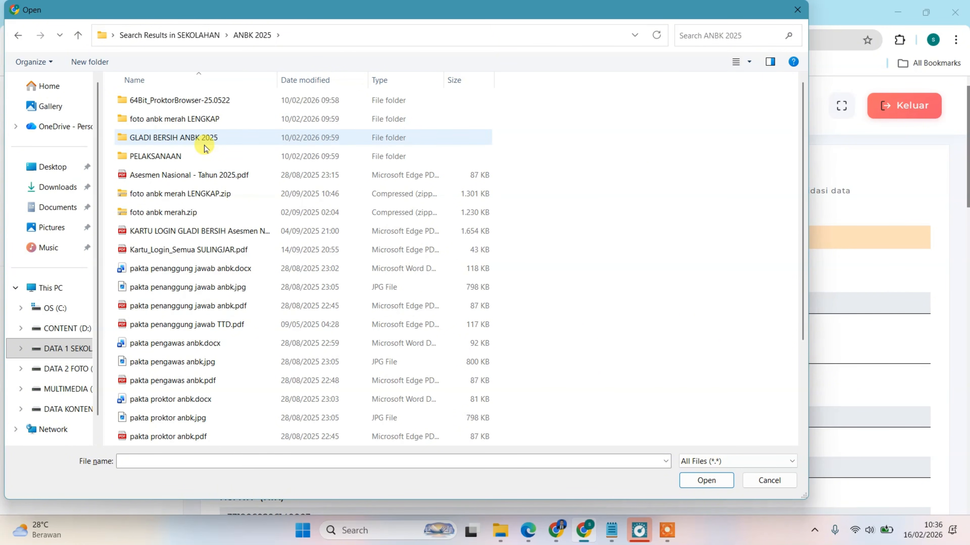
pyautogui.doubleClick(201, 119)
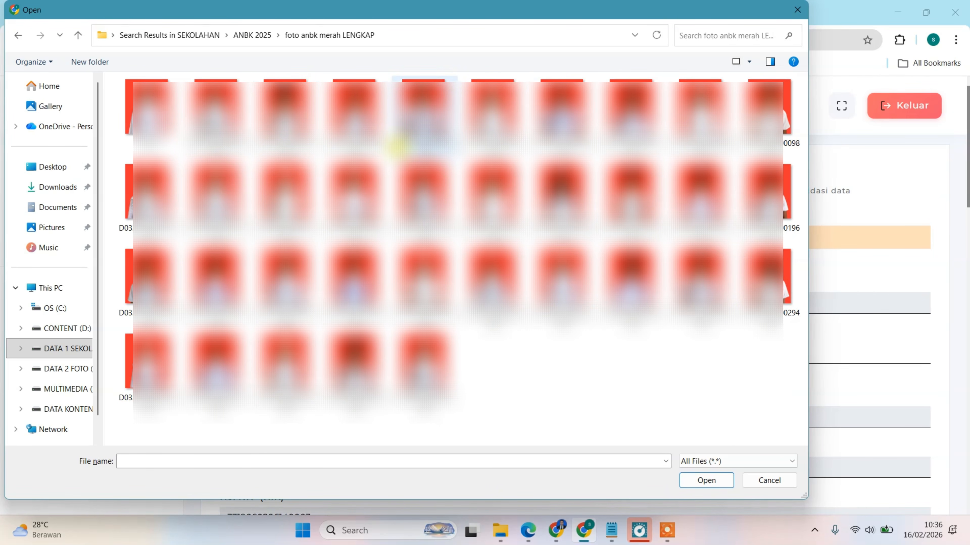
pyautogui.doubleClick(629, 111)
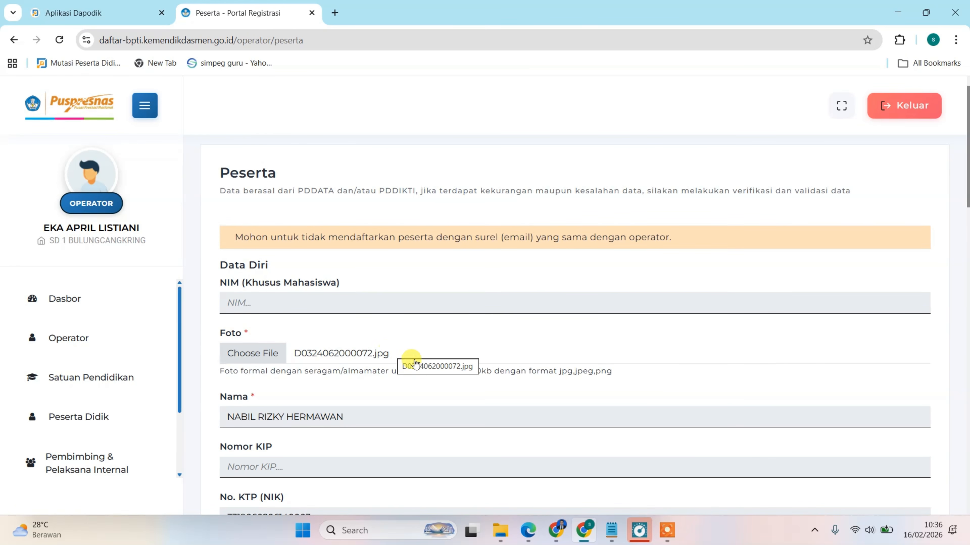
# Enter 4 in the field below the birth date and pick the second dropdown option
pyautogui.scroll(-10, 465, 389)
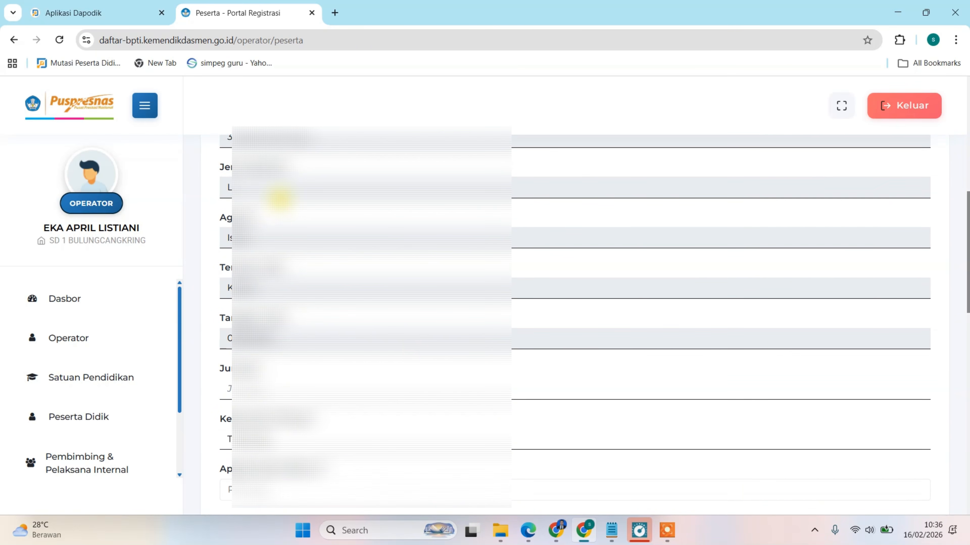
pyautogui.scroll(-1, 303, 339)
pyautogui.scroll(-1, 303, 339)
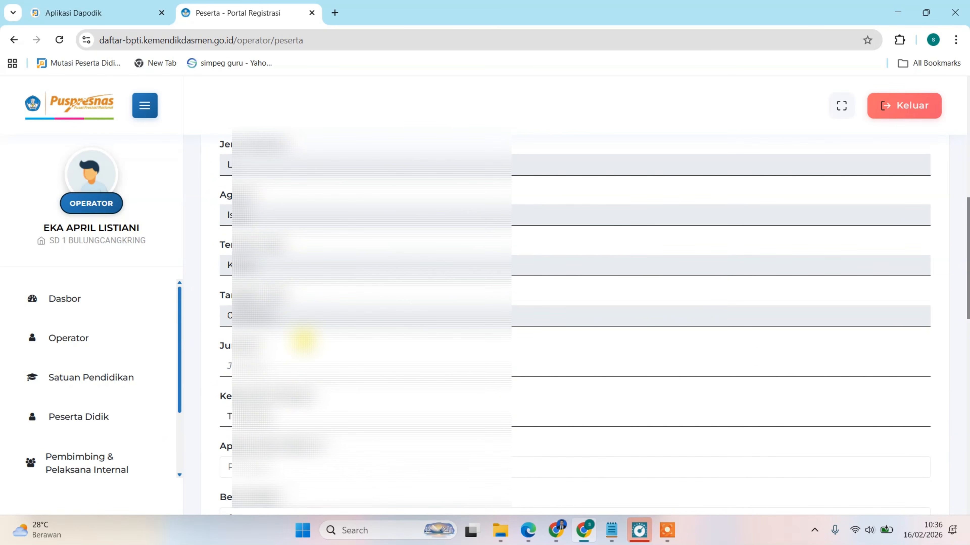
pyautogui.click(279, 360)
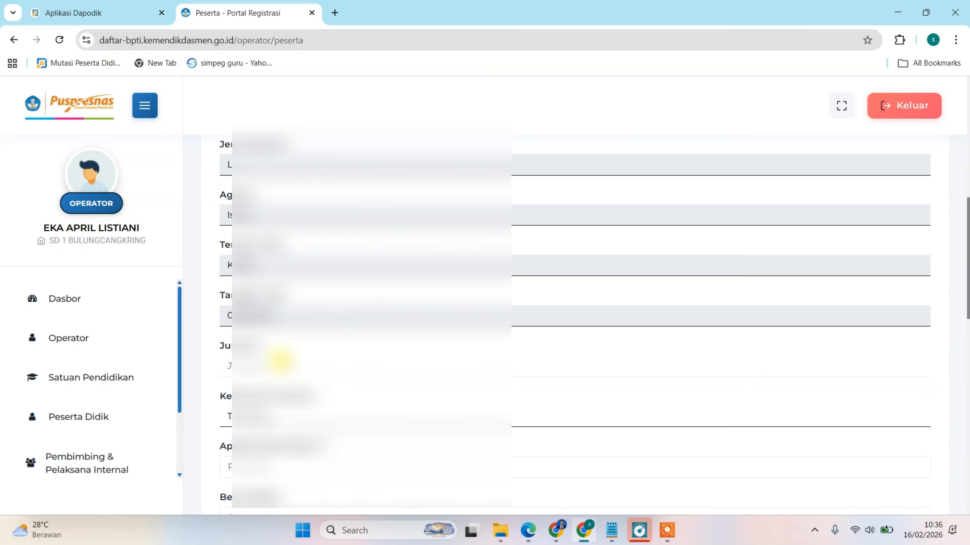
pyautogui.write('4')
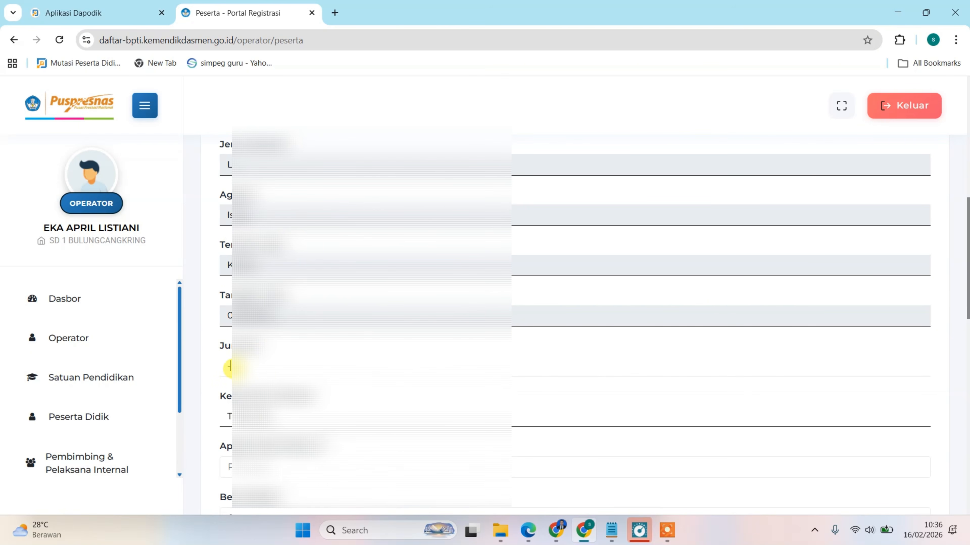
pyautogui.scroll(-1, 268, 380)
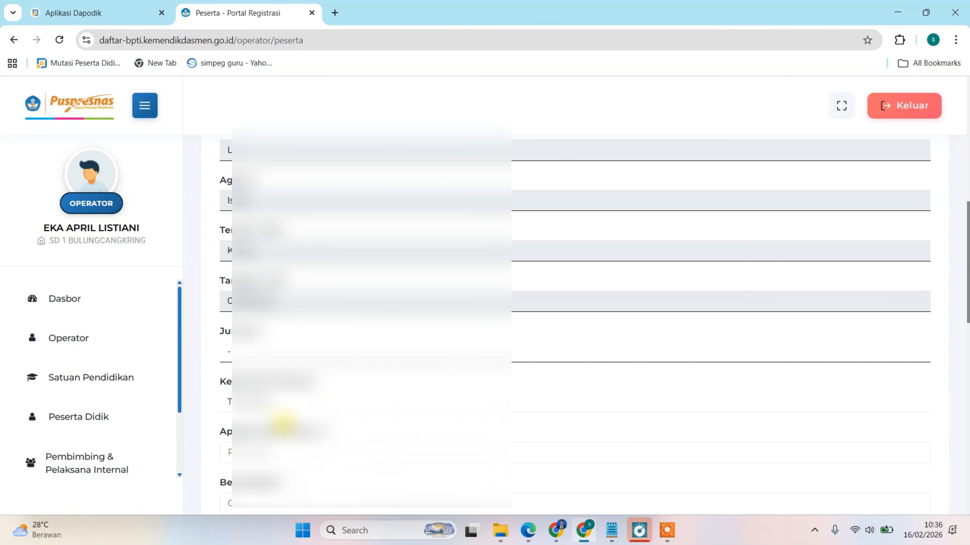
pyautogui.scroll(-1, 283, 424)
pyautogui.click(281, 427)
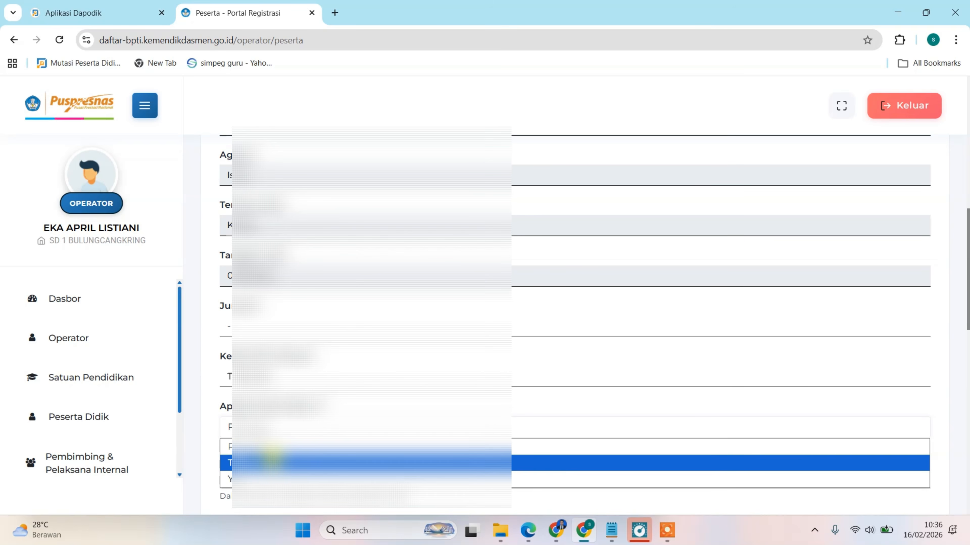
pyautogui.click(267, 462)
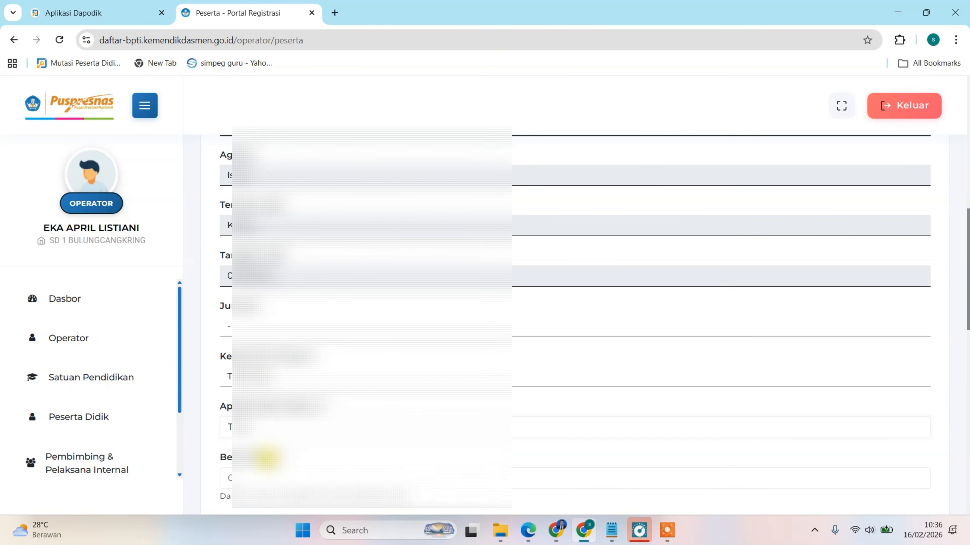
# Enter Berat Badan 4 and 1 in the field below, then scroll down the form
pyautogui.scroll(-2, 267, 460)
pyautogui.scroll(-1, 263, 443)
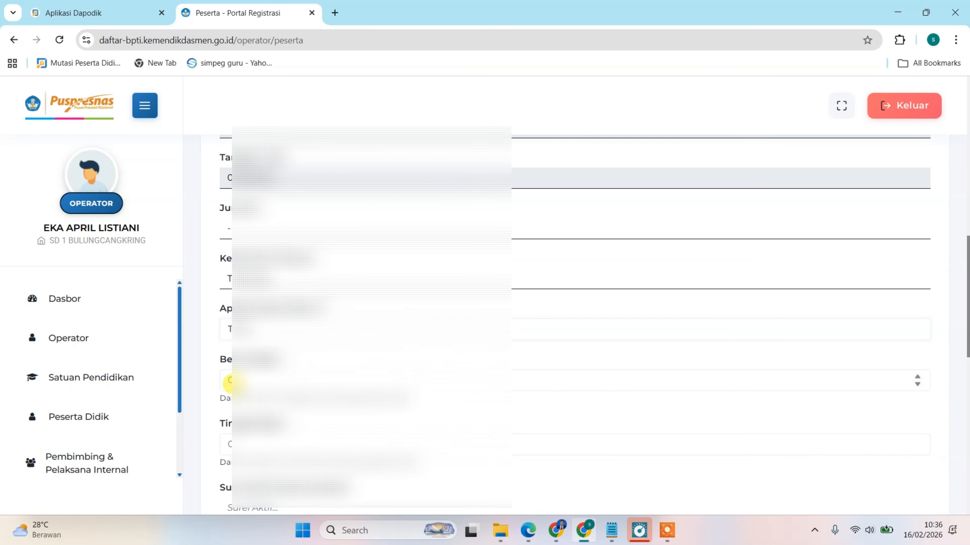
pyautogui.click(229, 381)
pyautogui.write('4')
pyautogui.click(229, 442)
pyautogui.write('1')
pyautogui.scroll(-1, 228, 439)
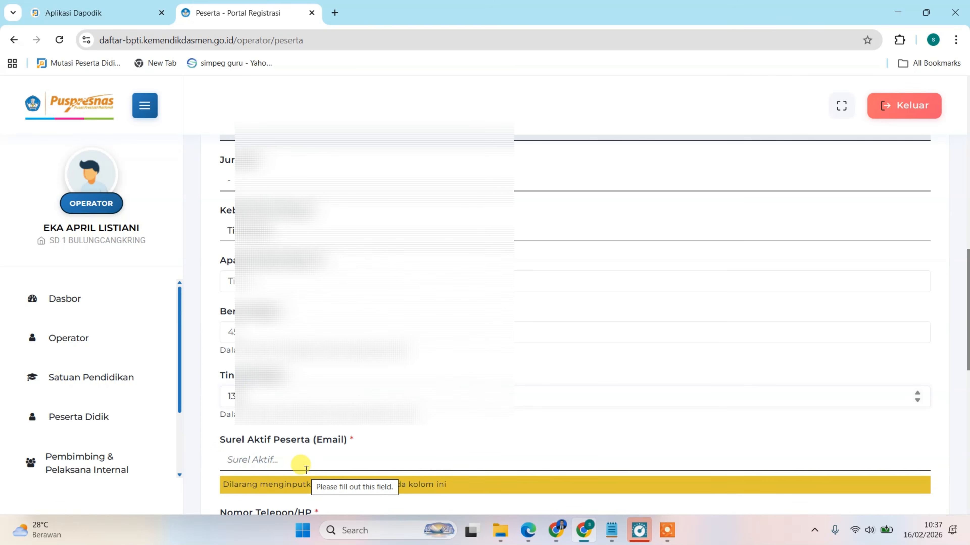
pyautogui.scroll(-5, 306, 469)
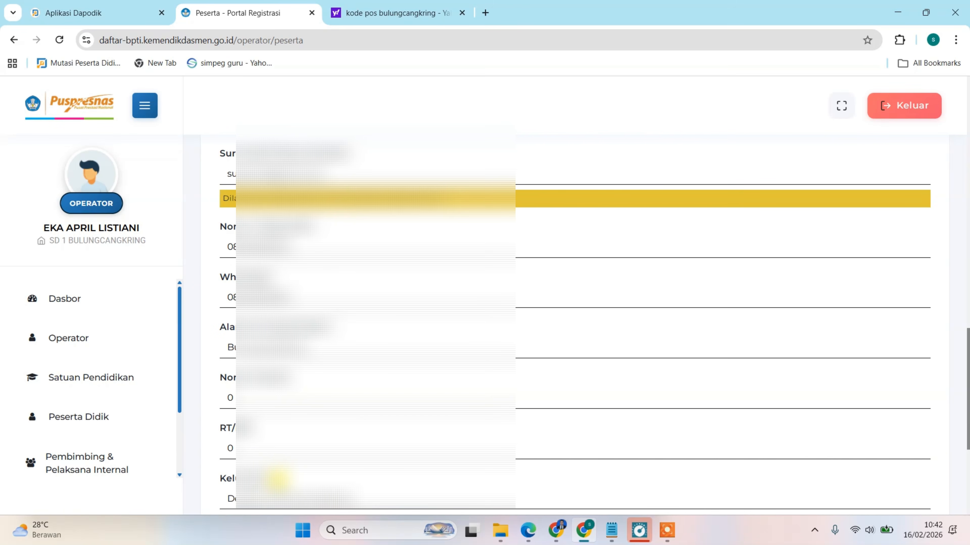
pyautogui.scroll(-5, 277, 479)
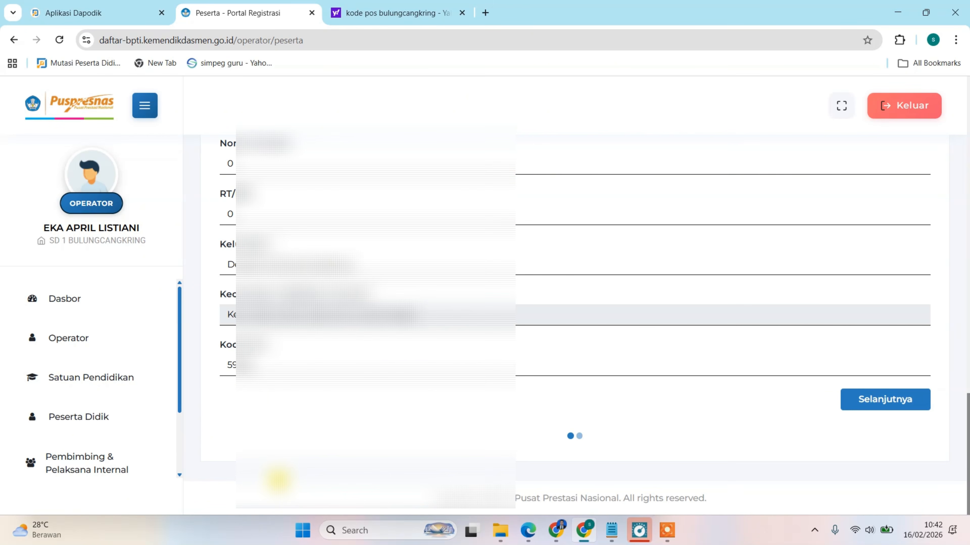
# Advance to step two of the participant form and cross-check the student's data in Aplikasi Dapodik
pyautogui.click(863, 407)
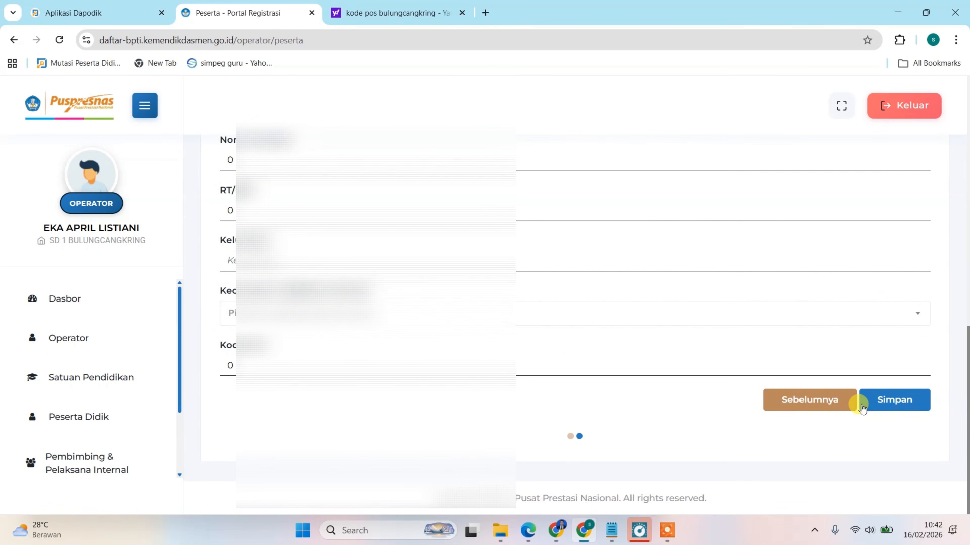
pyautogui.scroll(10, 666, 356)
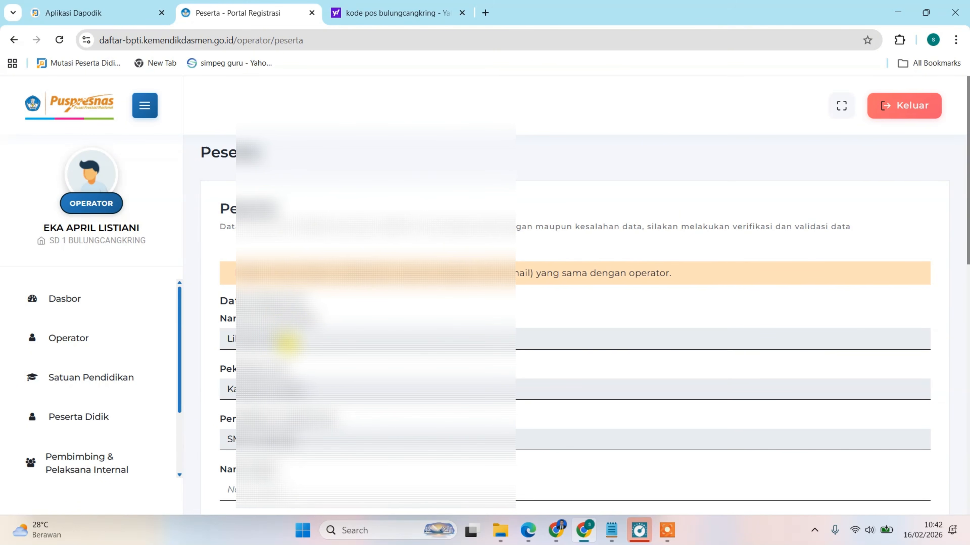
pyautogui.scroll(-2, 287, 420)
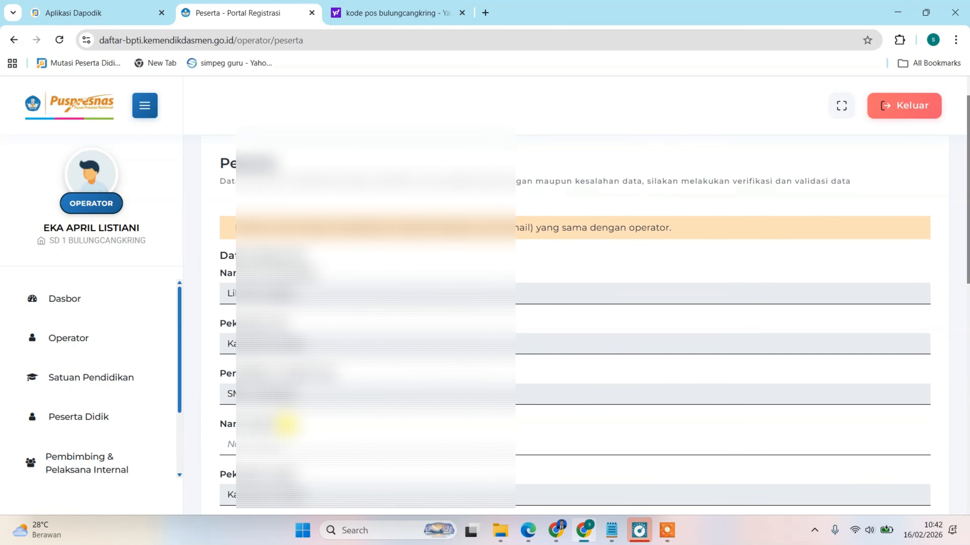
pyautogui.click(288, 436)
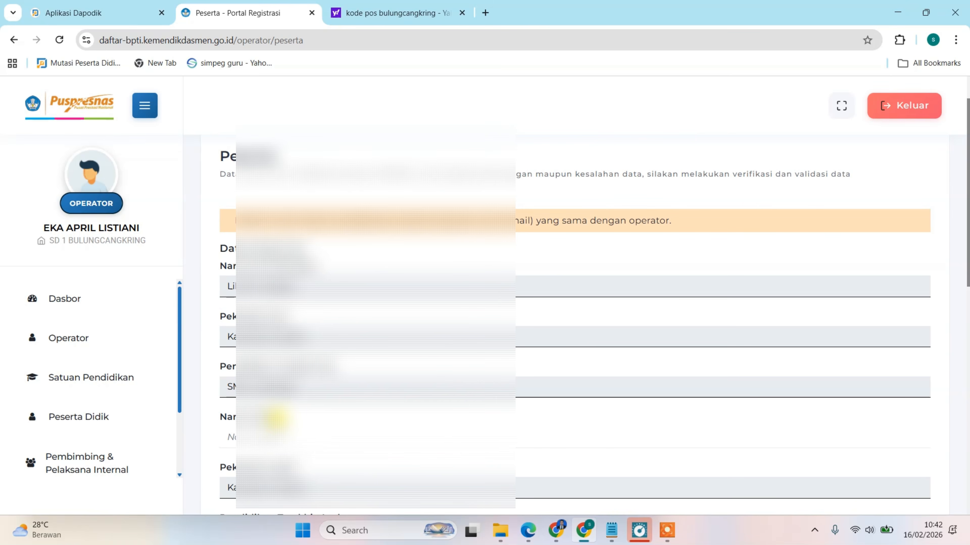
pyautogui.click(139, 23)
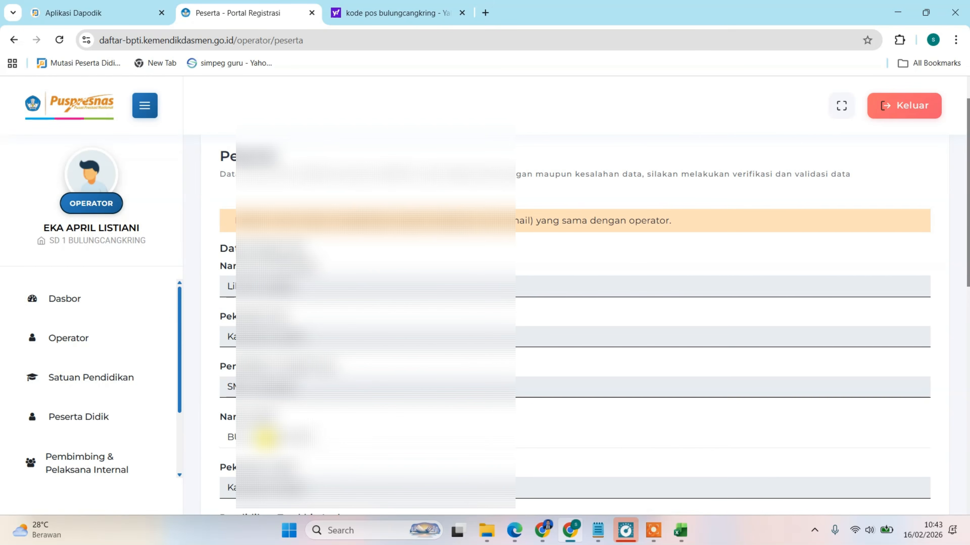
pyautogui.scroll(-3, 266, 437)
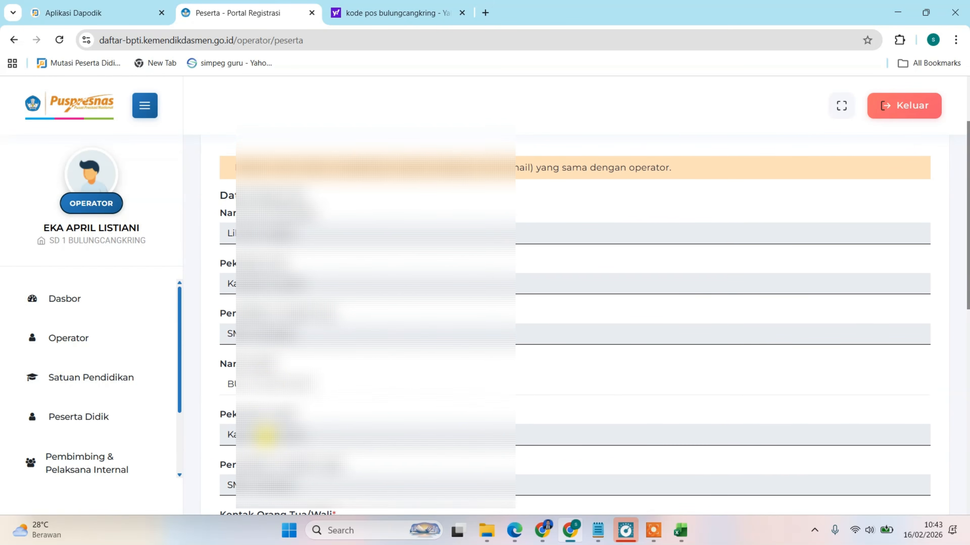
pyautogui.scroll(-2, 270, 440)
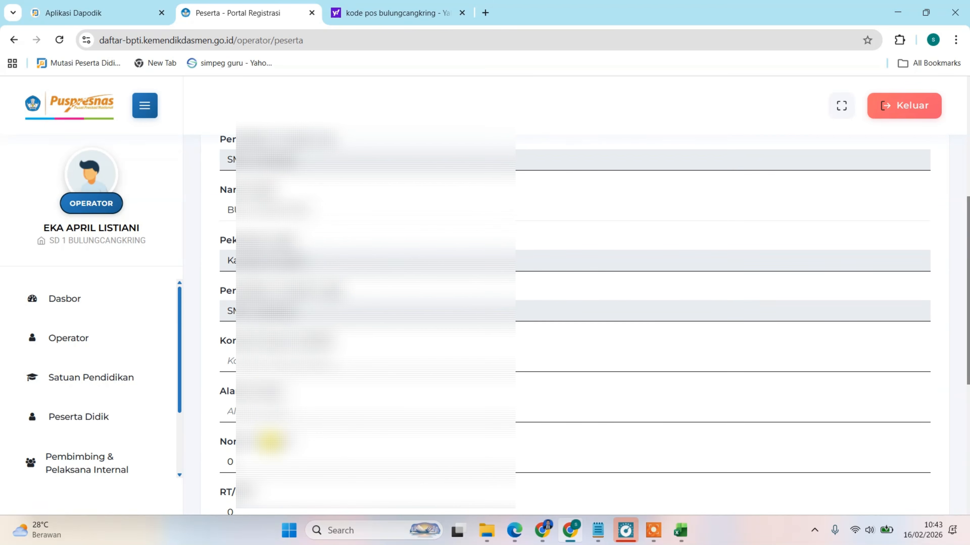
# Fill the Kontak Orang Tua/Wali field, then review step one and return to step two
pyautogui.click(263, 359)
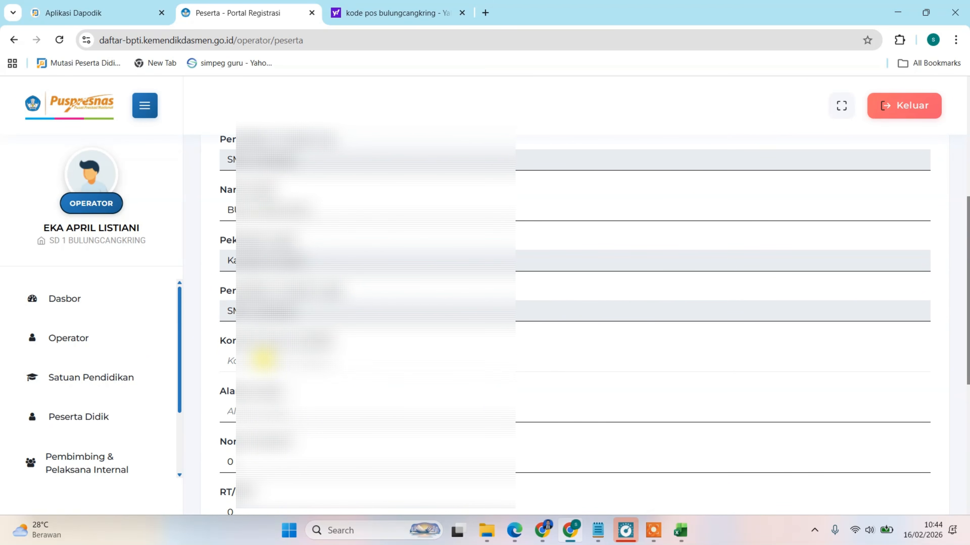
pyautogui.scroll(-1, 263, 359)
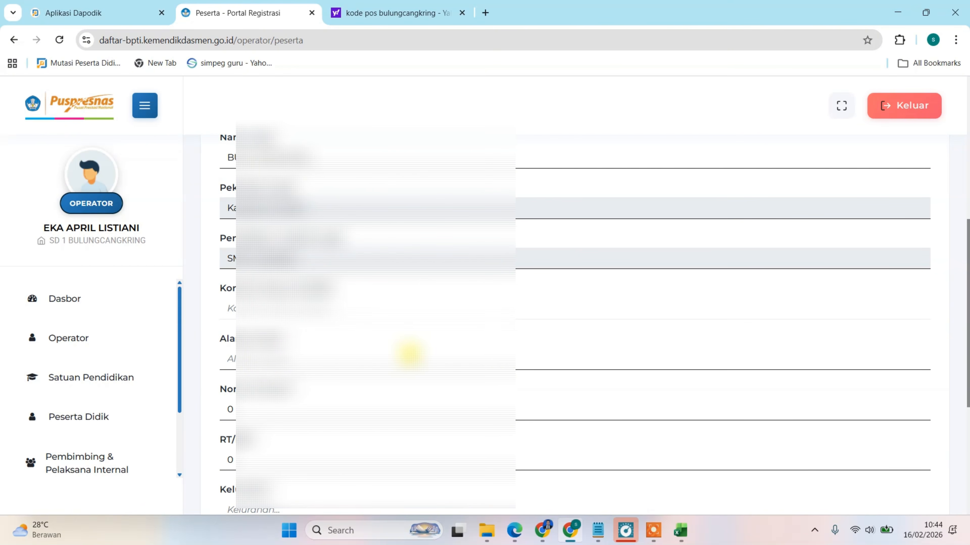
pyautogui.scroll(-2, 706, 394)
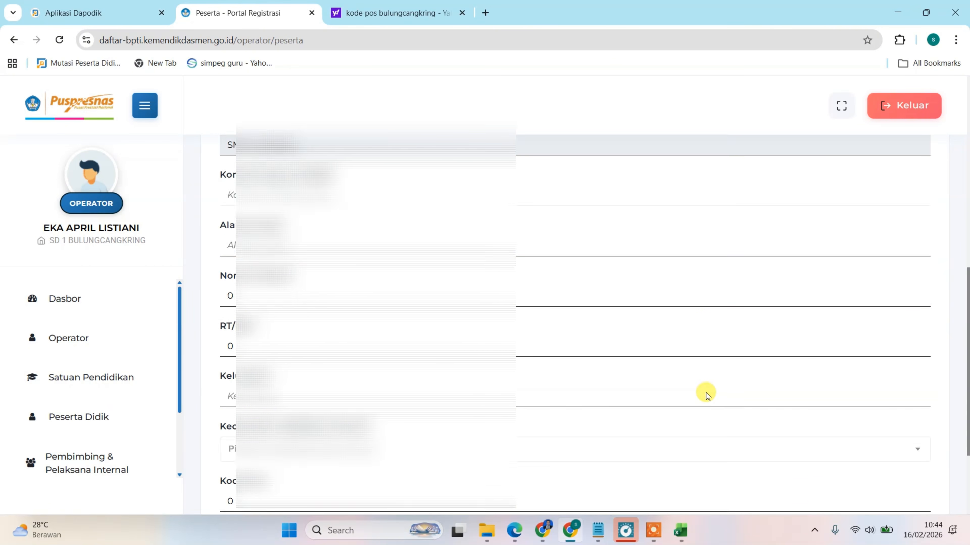
pyautogui.scroll(-2, 705, 393)
pyautogui.click(803, 398)
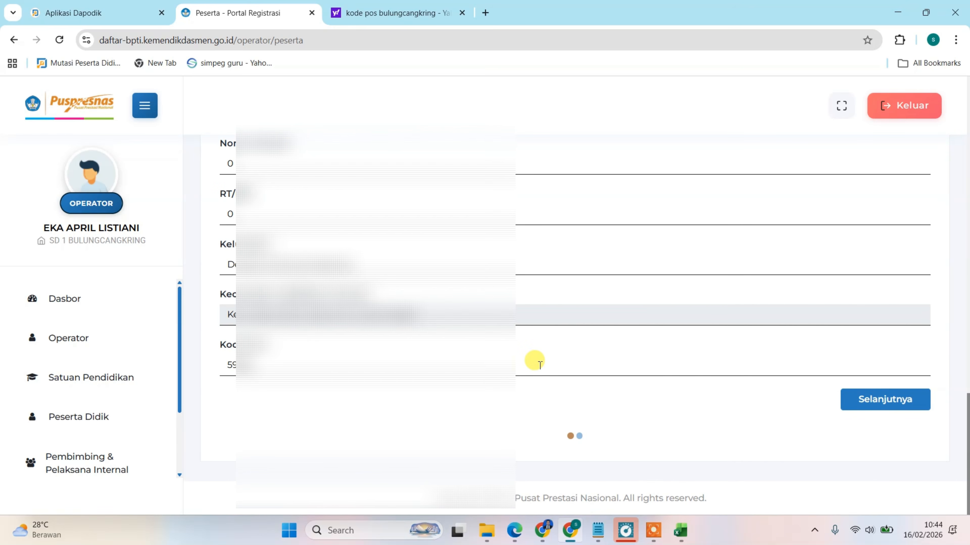
pyautogui.scroll(2, 346, 260)
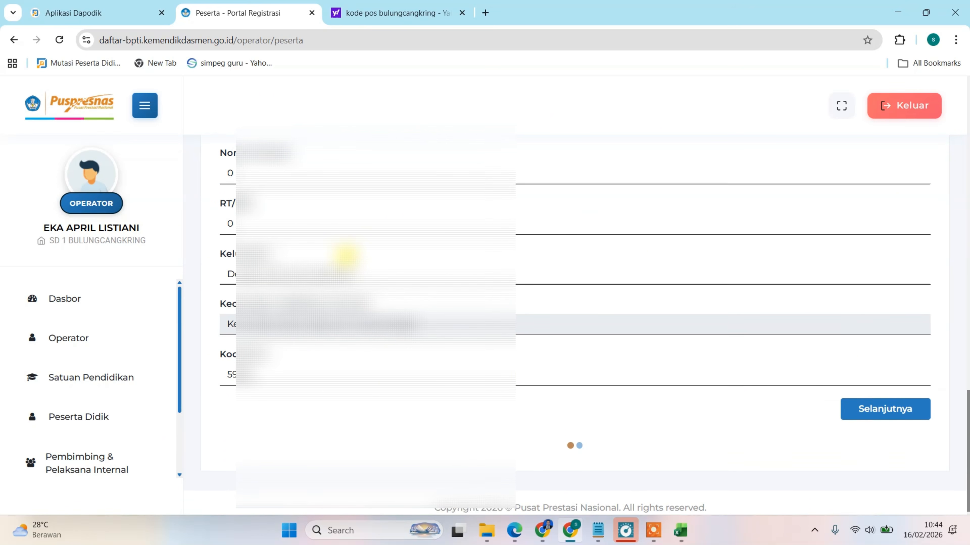
pyautogui.scroll(1, 346, 256)
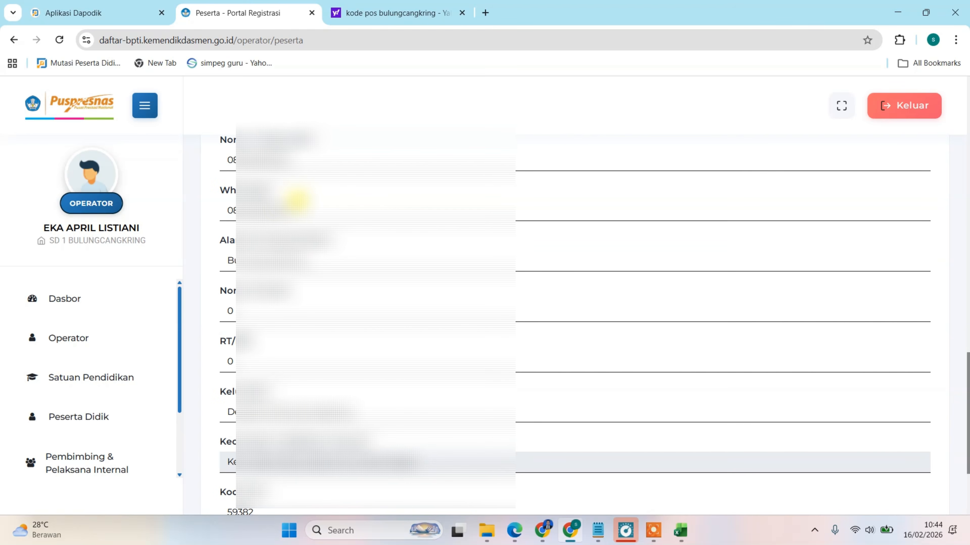
pyautogui.moveTo(292, 210); pyautogui.dragTo(176, 217)
pyautogui.scroll(-3, 496, 343)
pyautogui.click(835, 393)
# Set the address to Kec. Jekulo, Kab. Kudus, Prov. Jawa Tengah, paste the postal code, and save
pyautogui.click(293, 469)
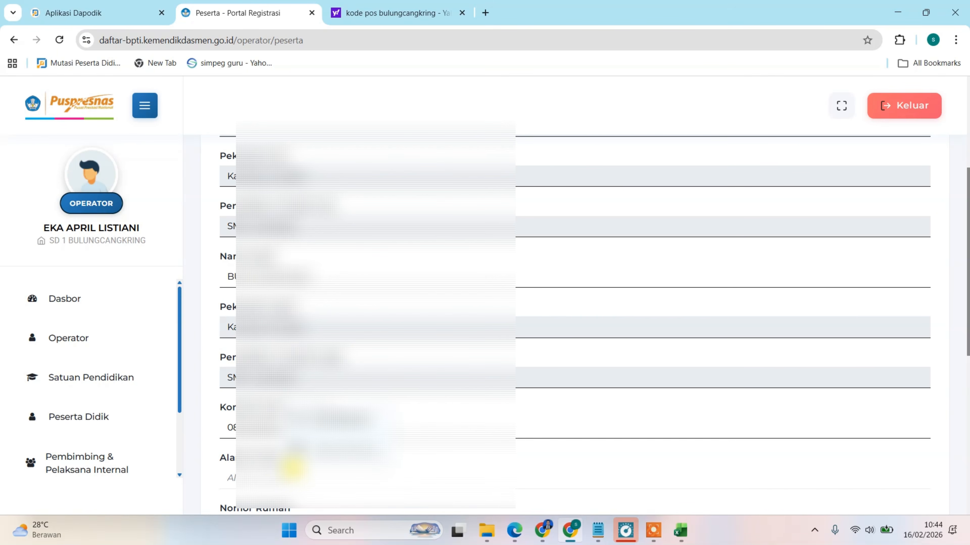
pyautogui.scroll(-6, 282, 473)
pyautogui.click(283, 473)
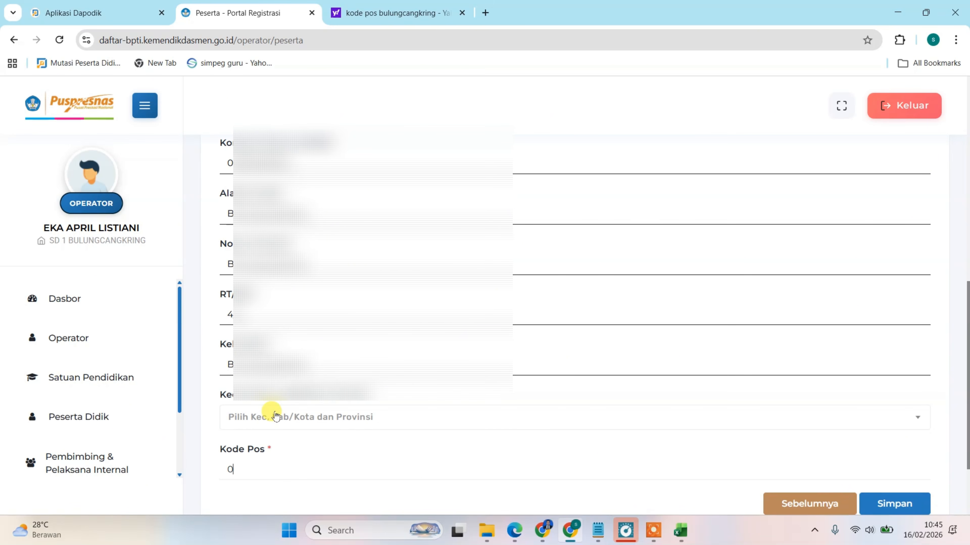
pyautogui.click(296, 418)
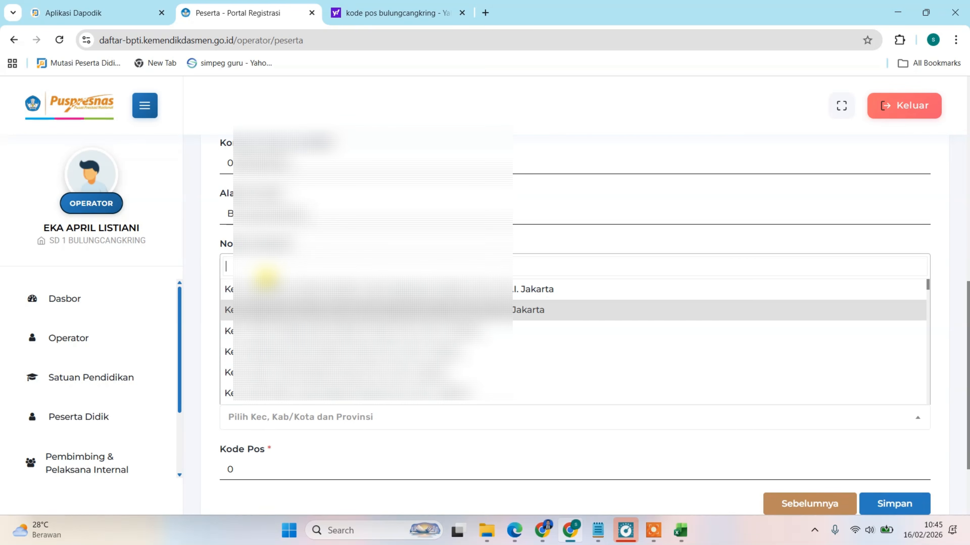
pyautogui.write('je')
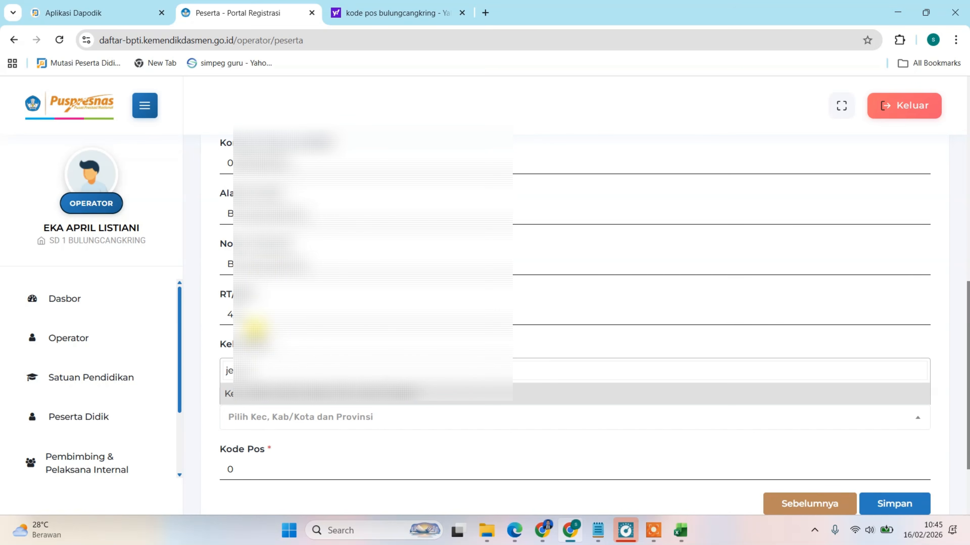
pyautogui.click(297, 397)
pyautogui.click(233, 463)
pyautogui.press('BackSpace')
pyautogui.hotkey('ctrl', 'v')
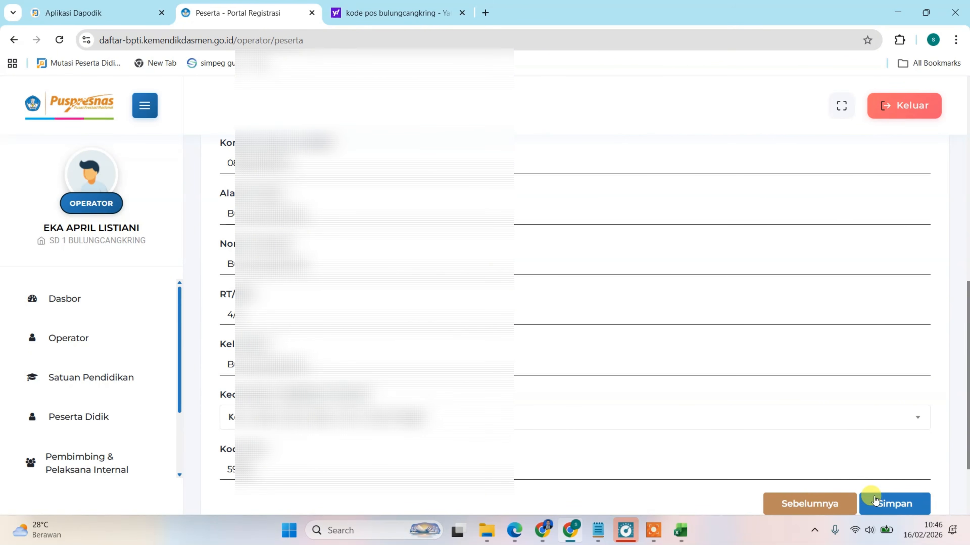
pyautogui.click(901, 504)
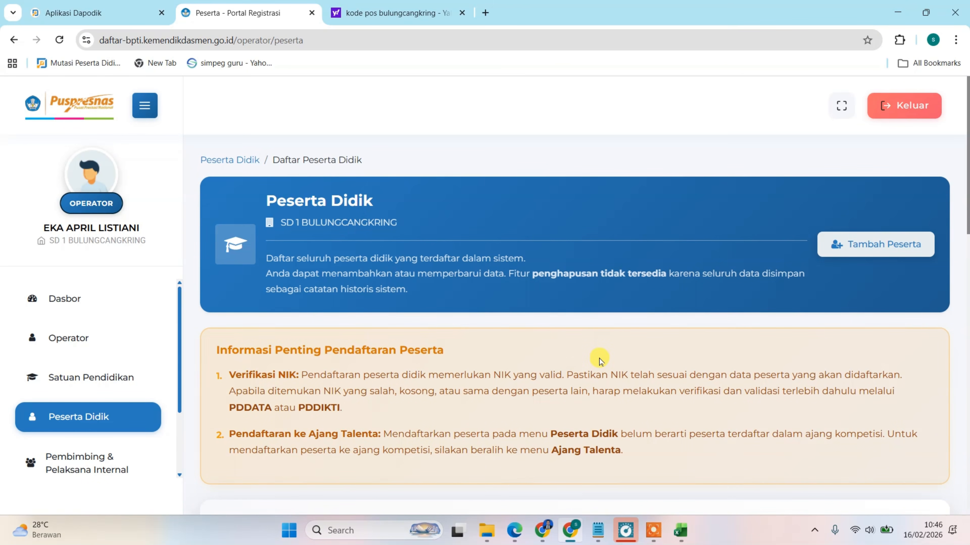
# Scroll down the Daftar Peserta Didik page to view the table of 33 students
pyautogui.scroll(-8, 600, 359)
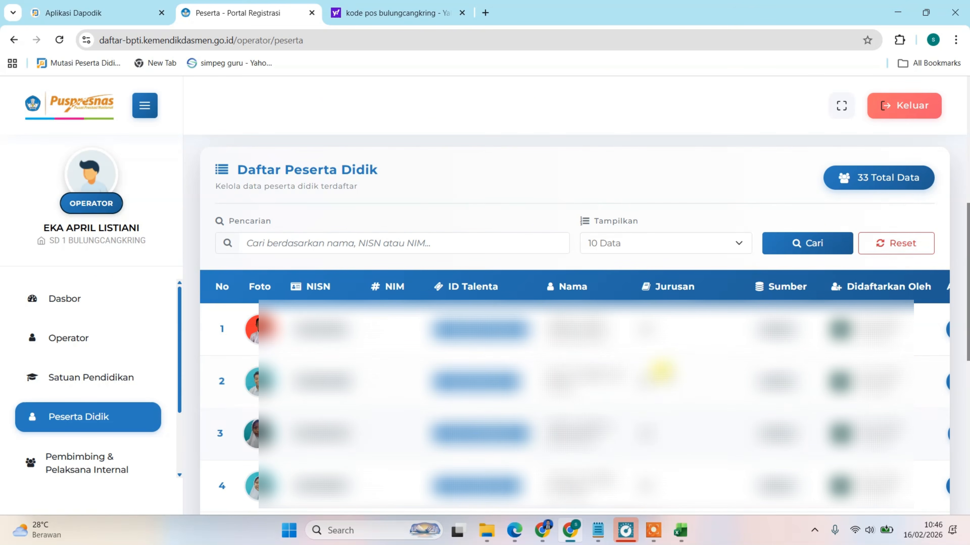
pyautogui.scroll(-8, 569, 406)
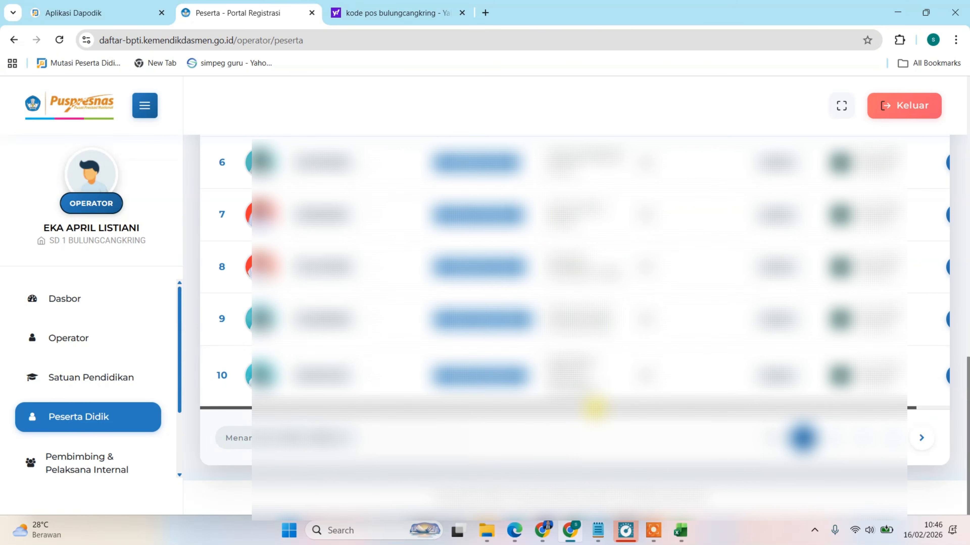
pyautogui.hscroll(1, 649, 404)
pyautogui.scroll(10, 733, 382)
pyautogui.scroll(-7, 728, 317)
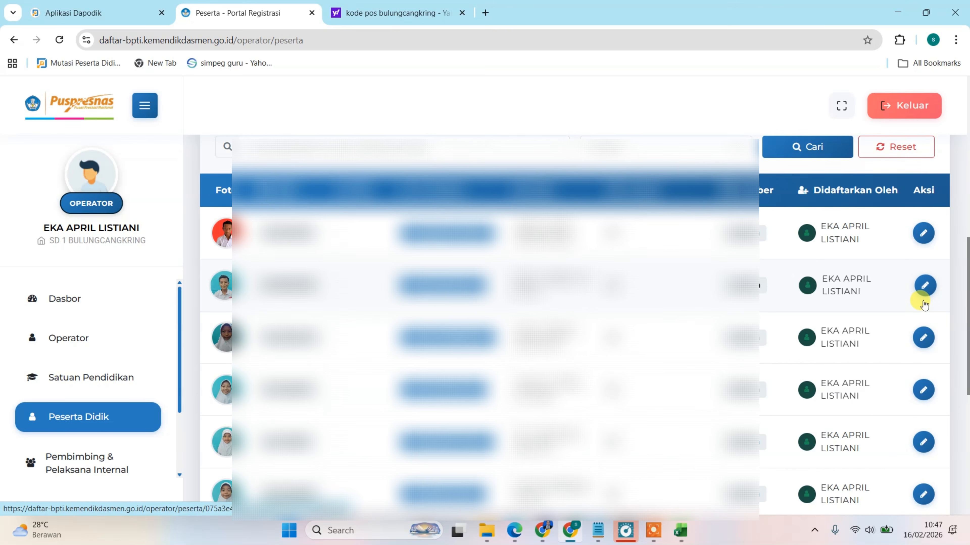
# Sync the second student's record with Pusat Data, then go to the Pembimbing & Pelaksana Internal list
pyautogui.click(931, 290)
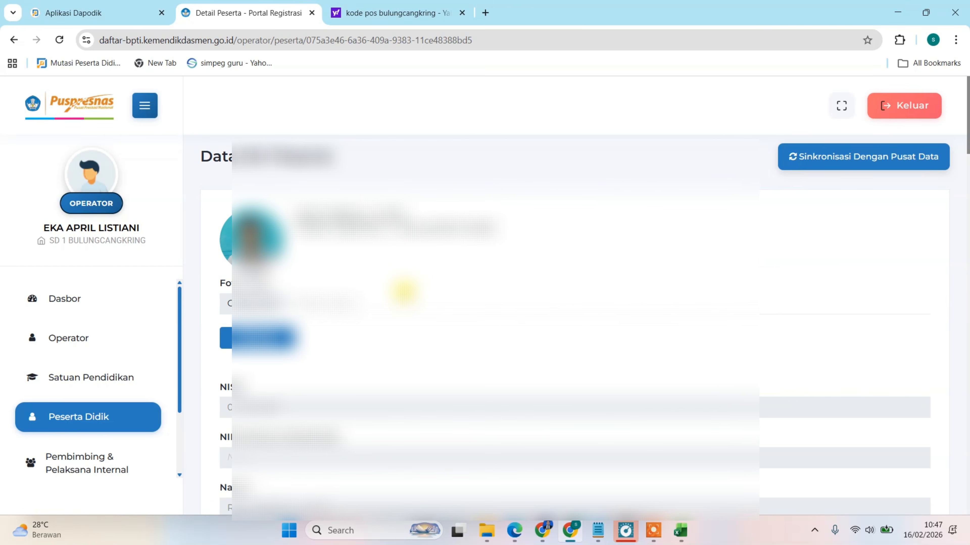
pyautogui.click(843, 166)
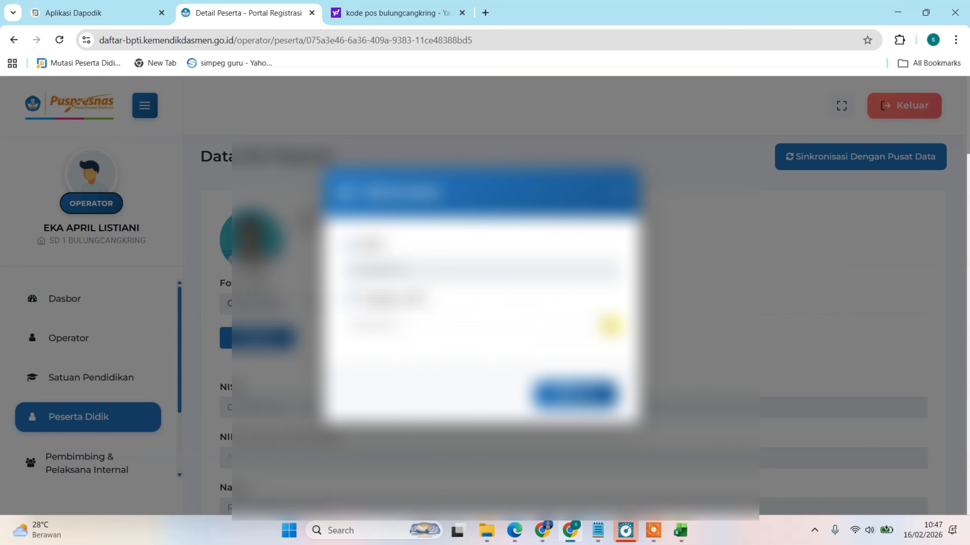
pyautogui.click(578, 393)
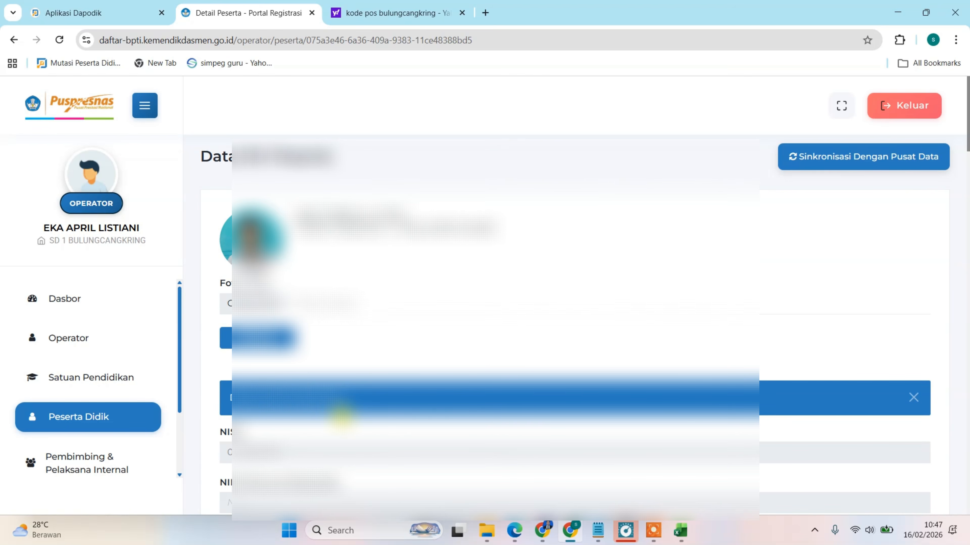
pyautogui.scroll(-15, 341, 418)
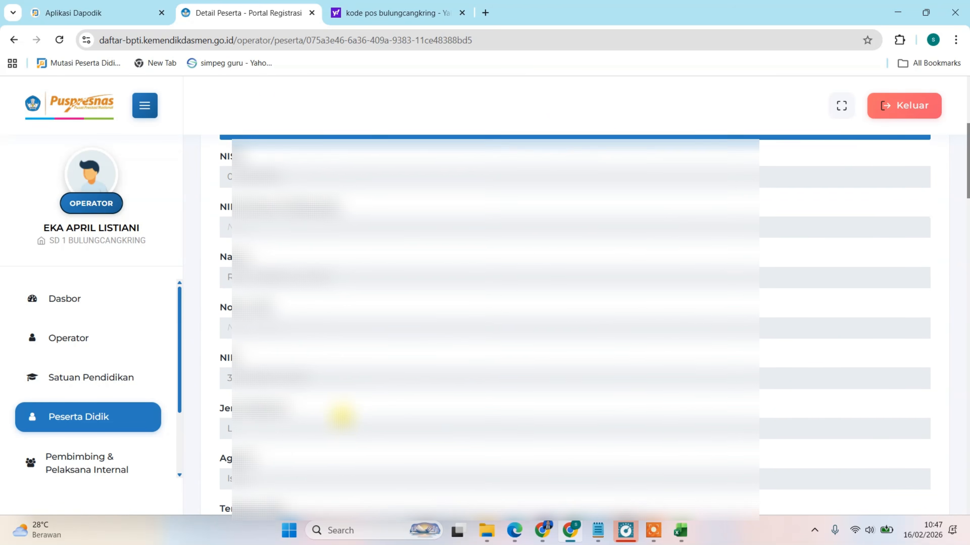
pyautogui.scroll(-10, 357, 409)
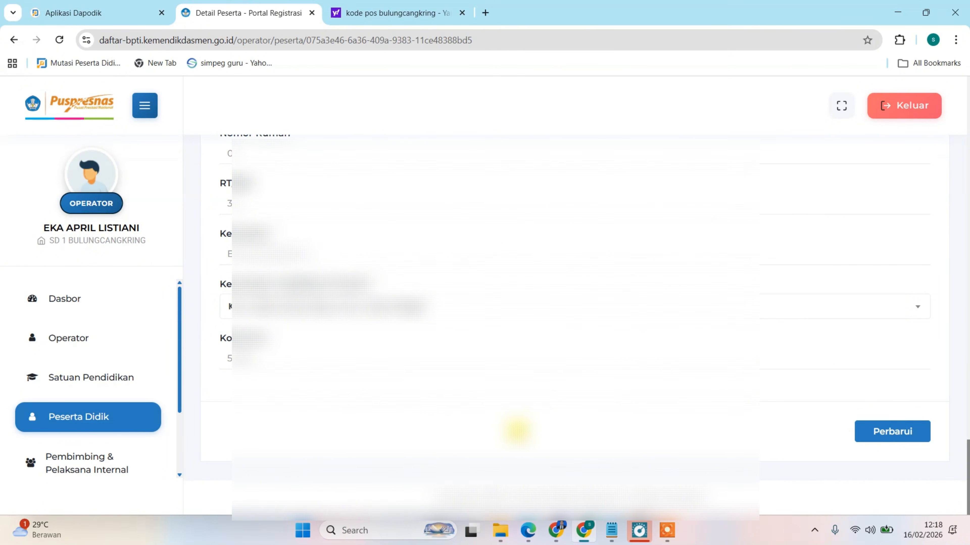
pyautogui.click(138, 468)
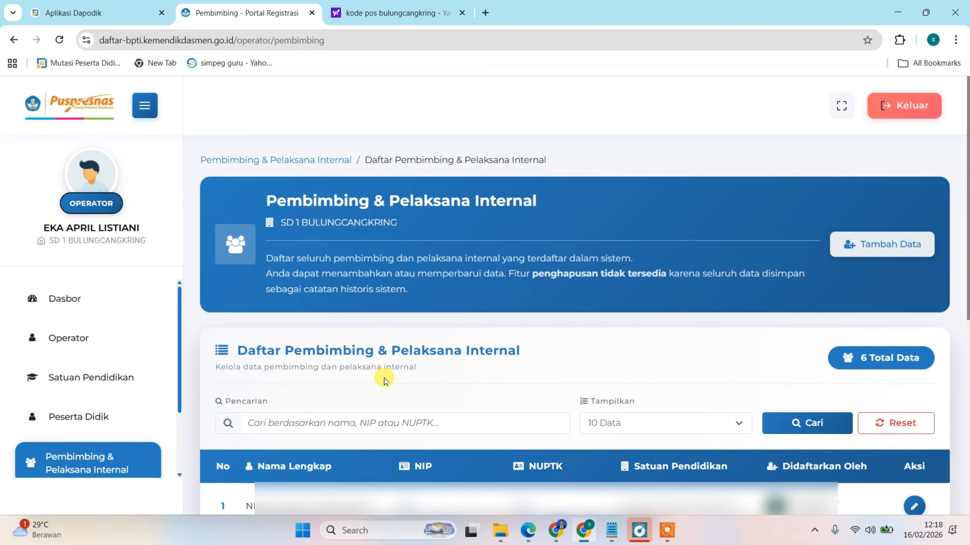
pyautogui.scroll(-5, 384, 380)
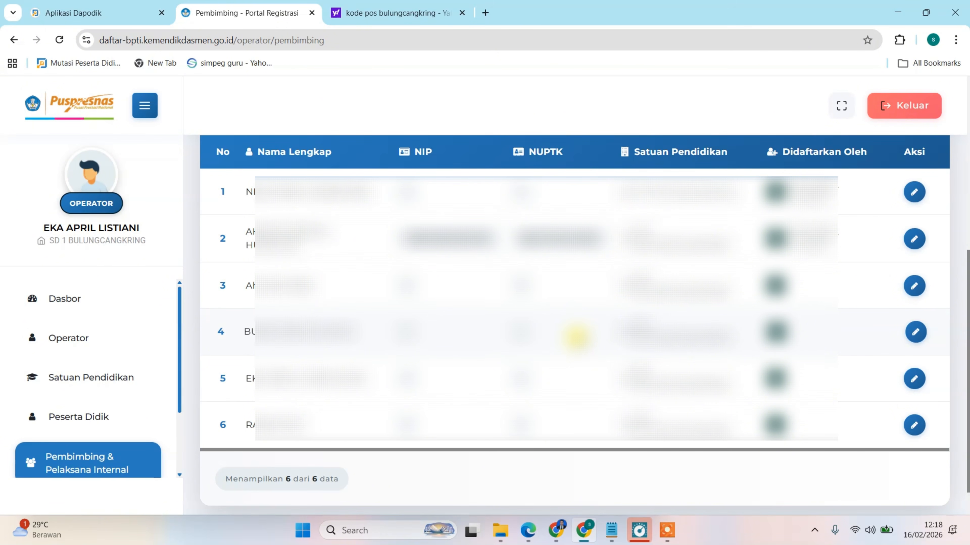
pyautogui.scroll(8, 576, 336)
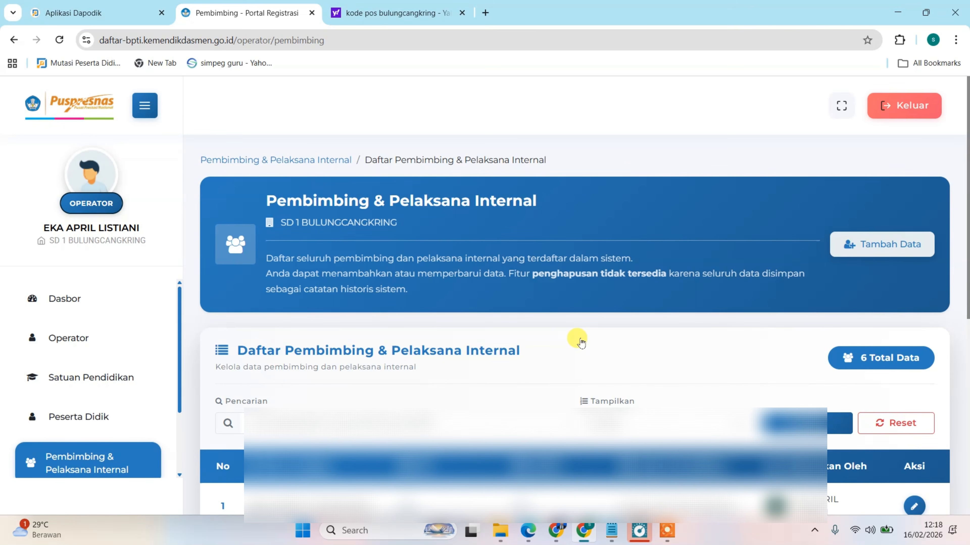
pyautogui.click(870, 252)
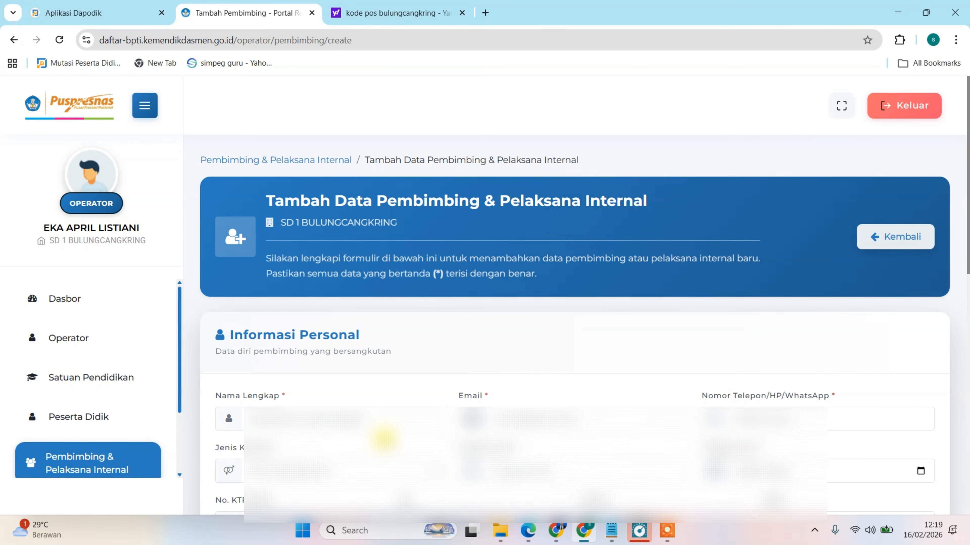
pyautogui.scroll(-2, 384, 439)
pyautogui.scroll(-1, 645, 392)
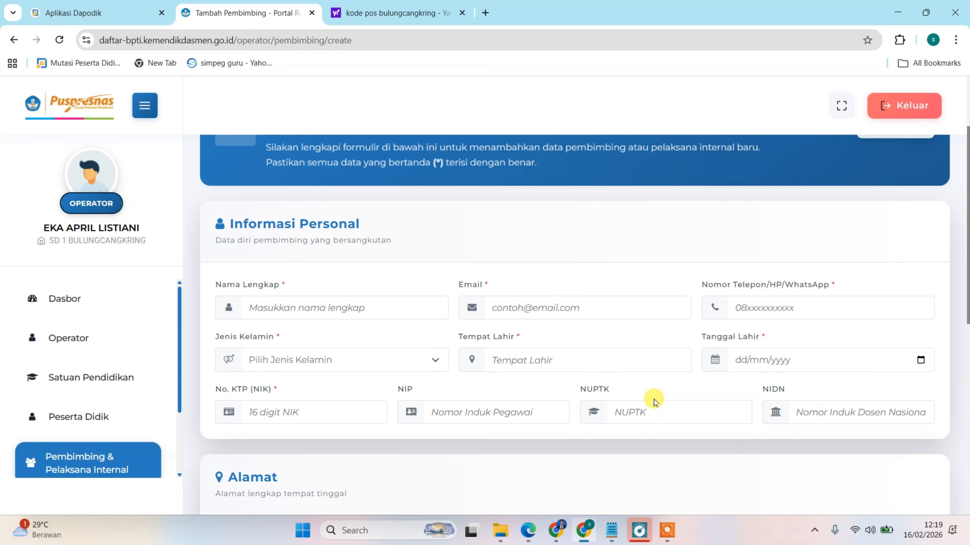
pyautogui.scroll(-2, 601, 422)
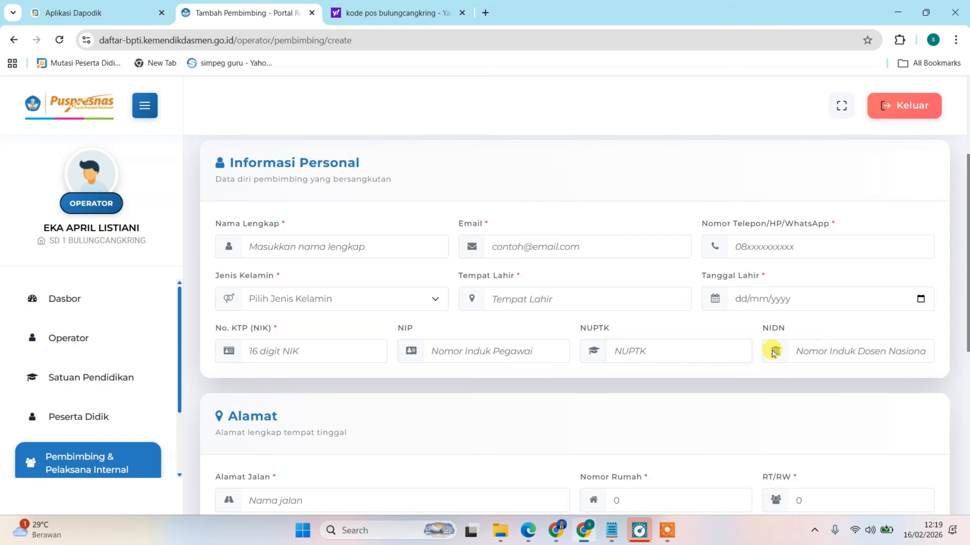
pyautogui.click(732, 357)
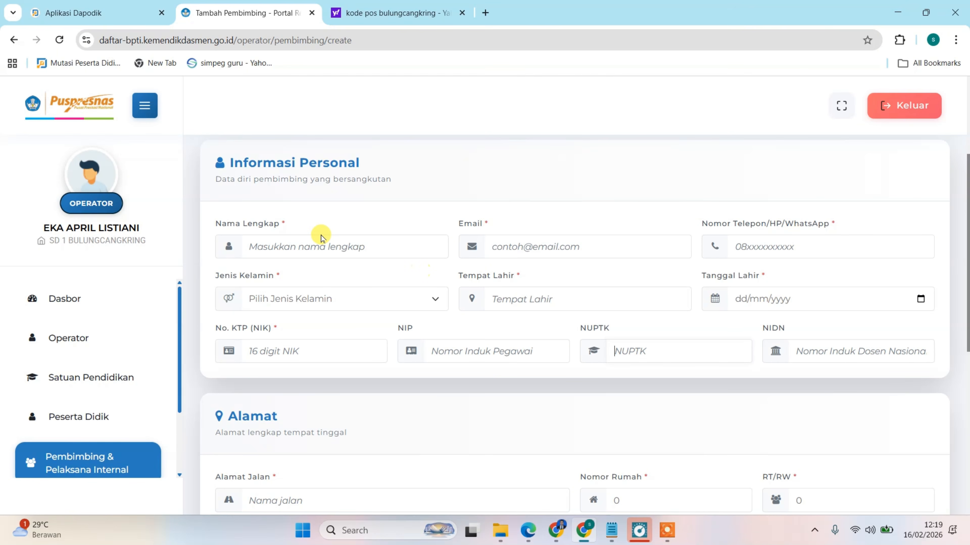
pyautogui.doubleClick(287, 225)
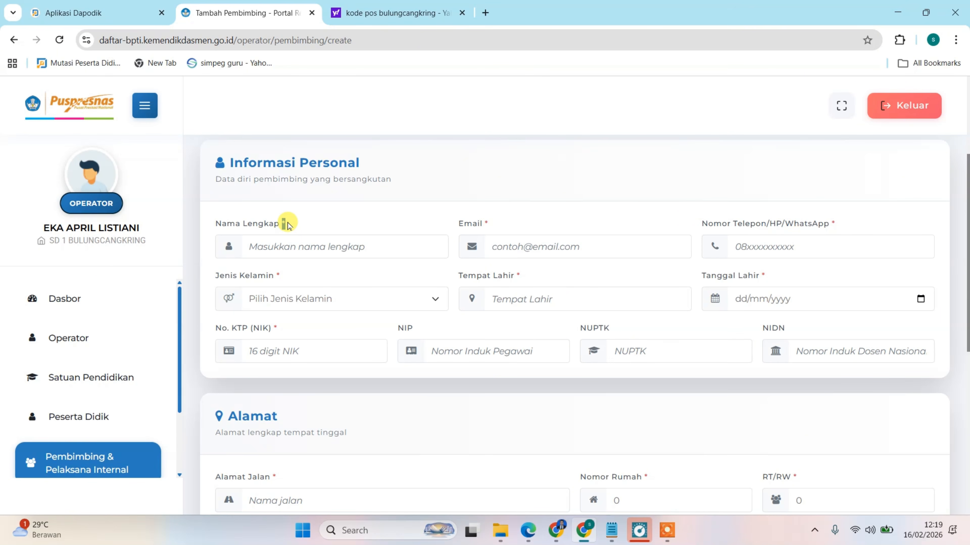
pyautogui.click(322, 246)
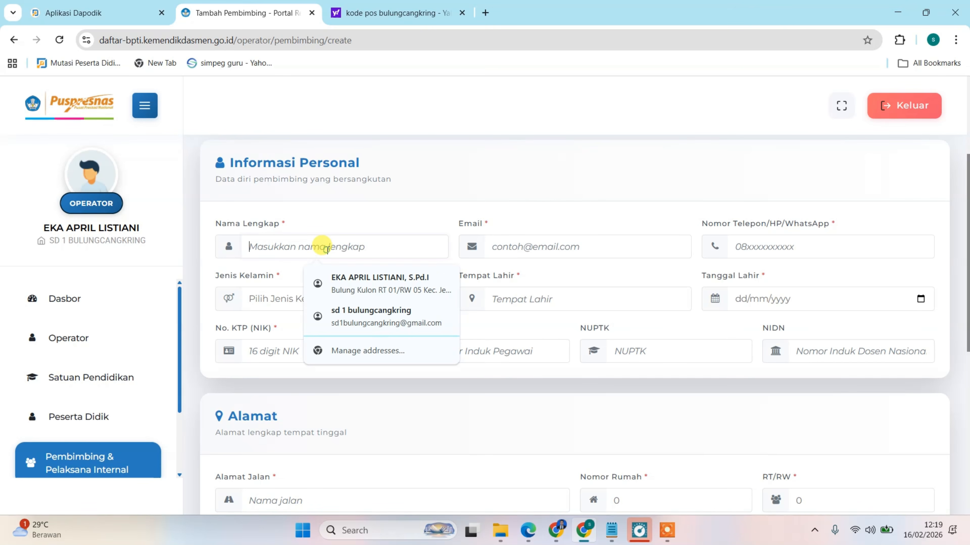
pyautogui.click(383, 210)
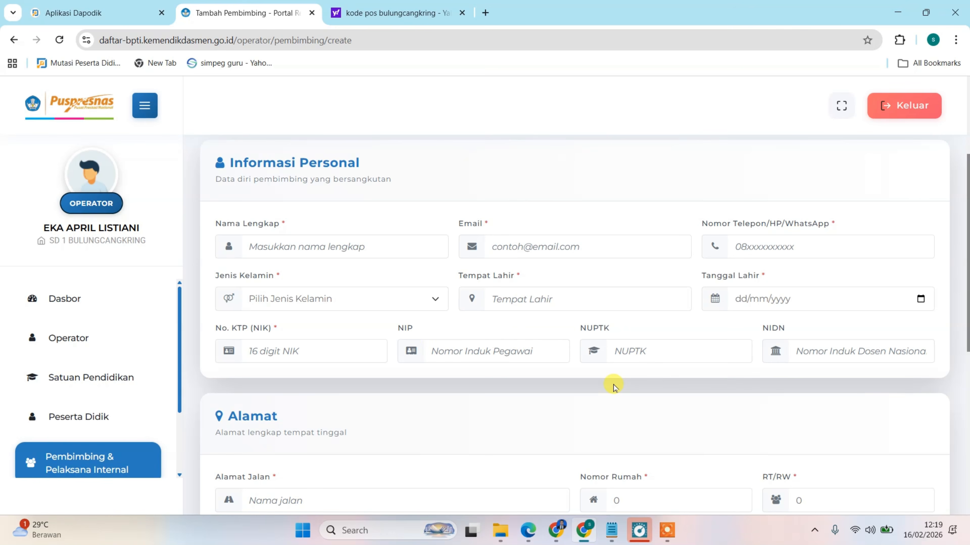
pyautogui.scroll(-1, 614, 384)
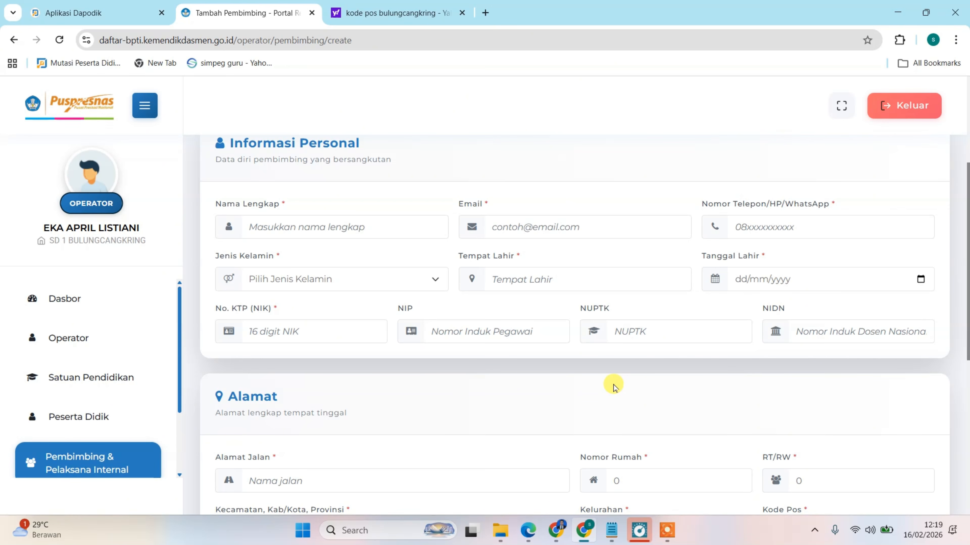
pyautogui.scroll(-6, 614, 385)
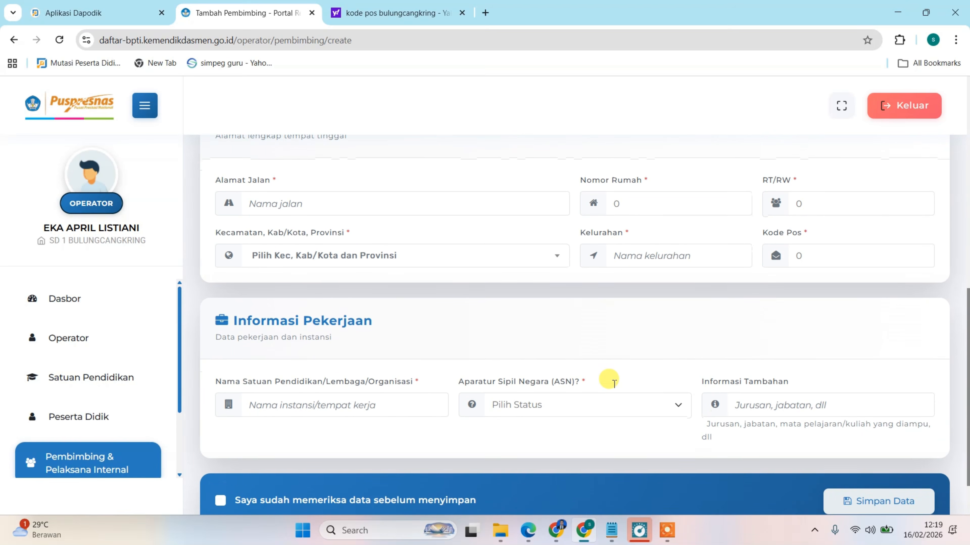
pyautogui.click(609, 409)
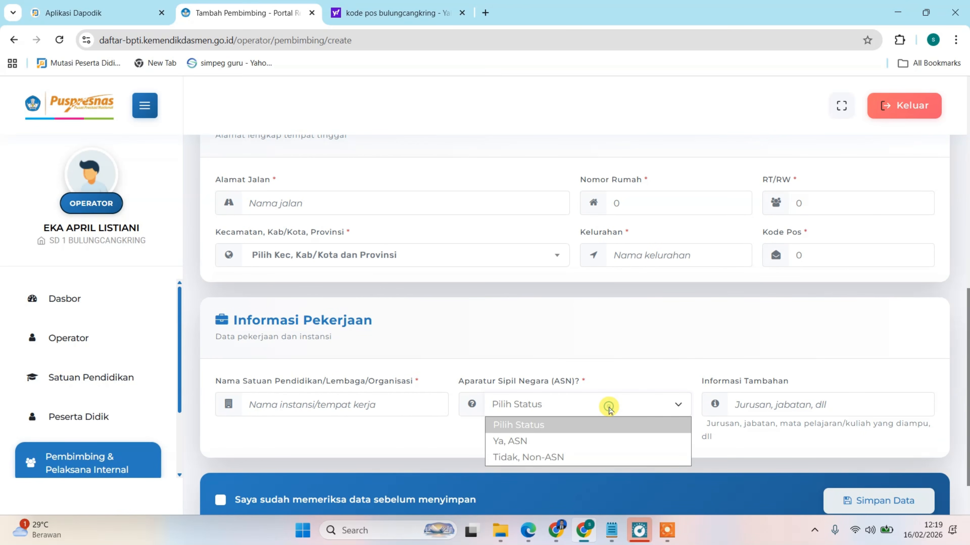
pyautogui.click(609, 409)
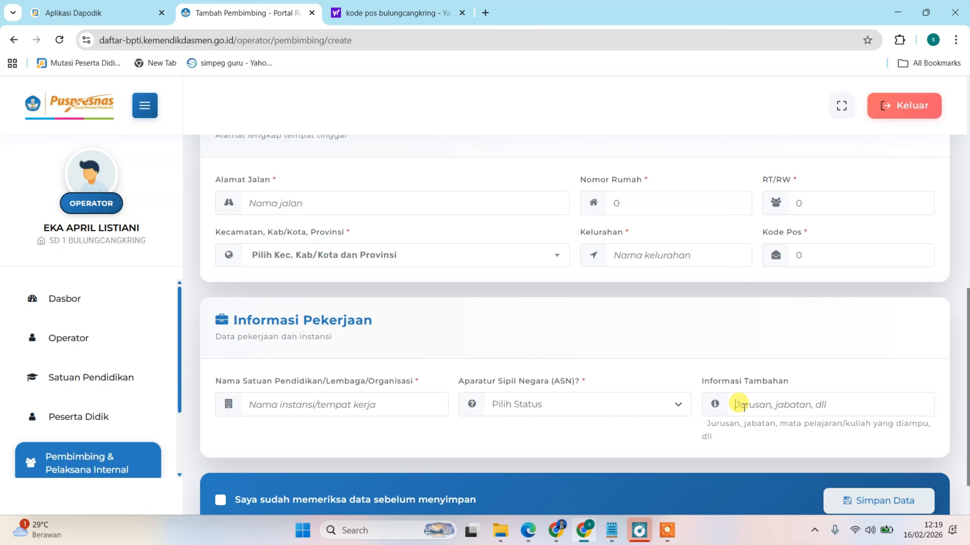
pyautogui.click(402, 400)
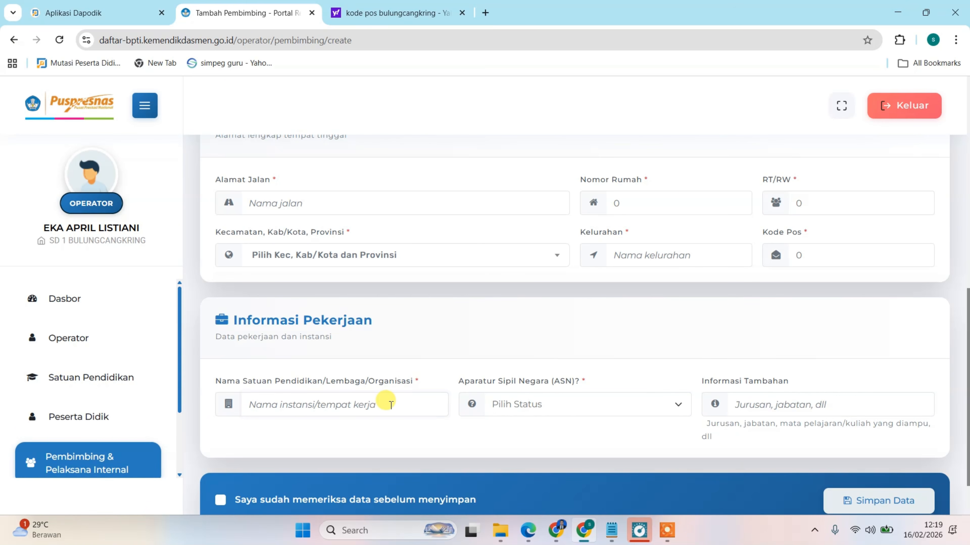
pyautogui.scroll(-2, 444, 430)
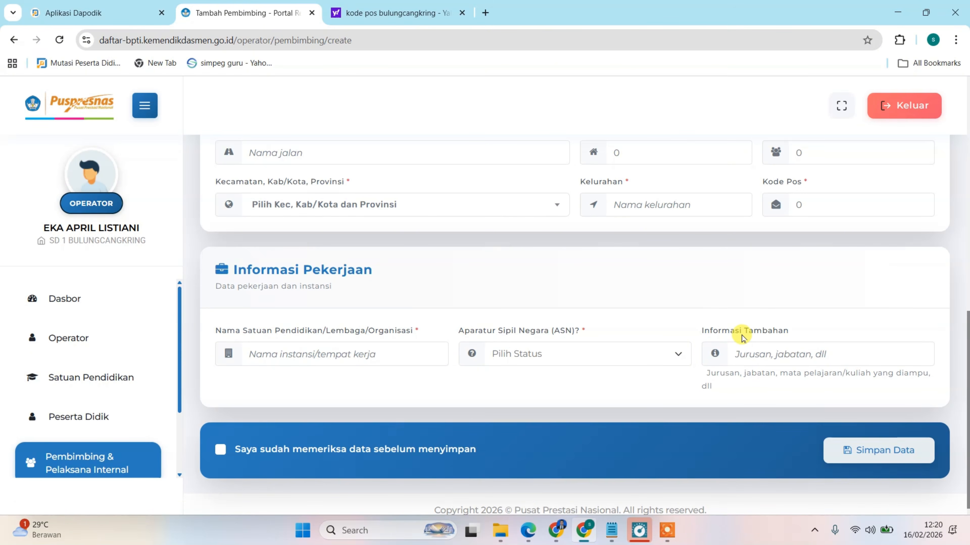
pyautogui.click(223, 454)
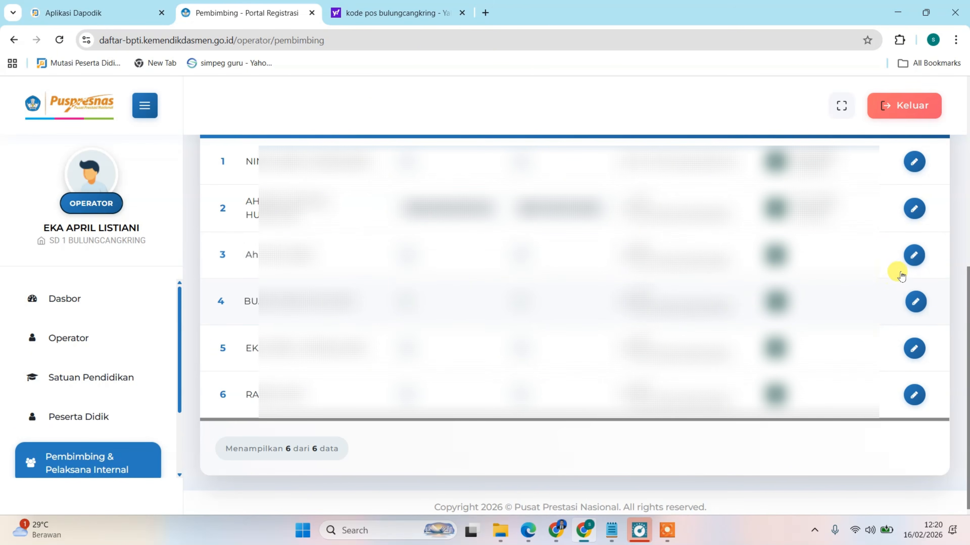
# Remove 'Pantomim' from the third supervisor's Informasi Tambahan, tick the data-checked box, and save
pyautogui.click(915, 266)
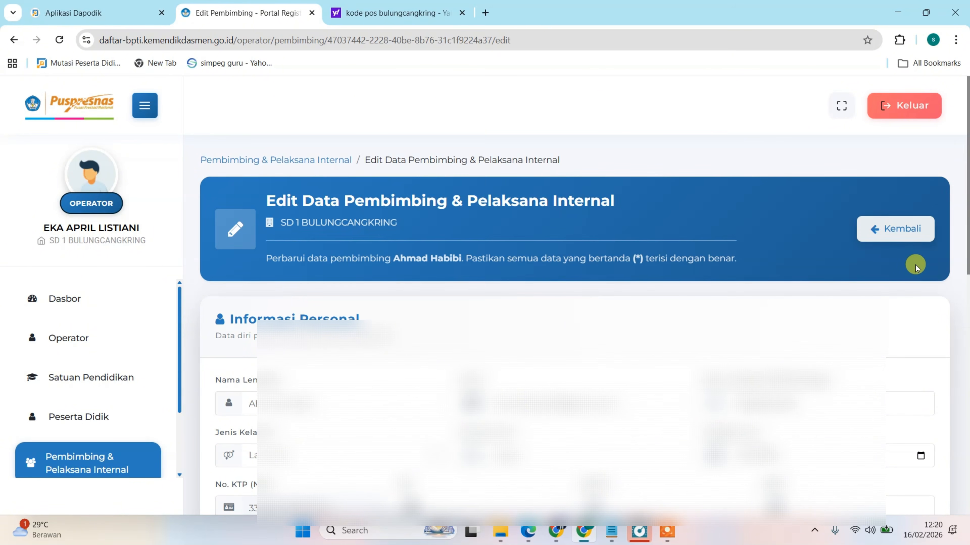
pyautogui.scroll(-4, 863, 415)
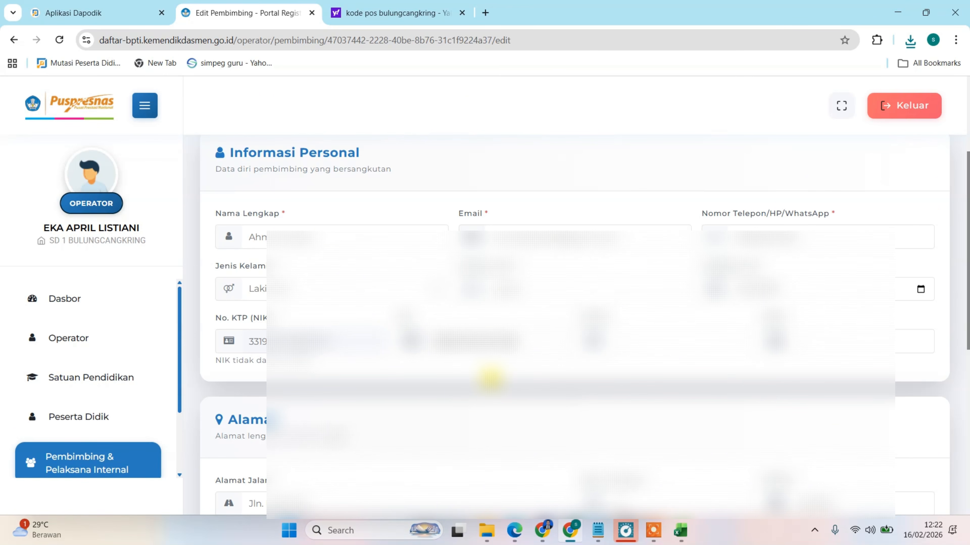
pyautogui.scroll(-8, 490, 377)
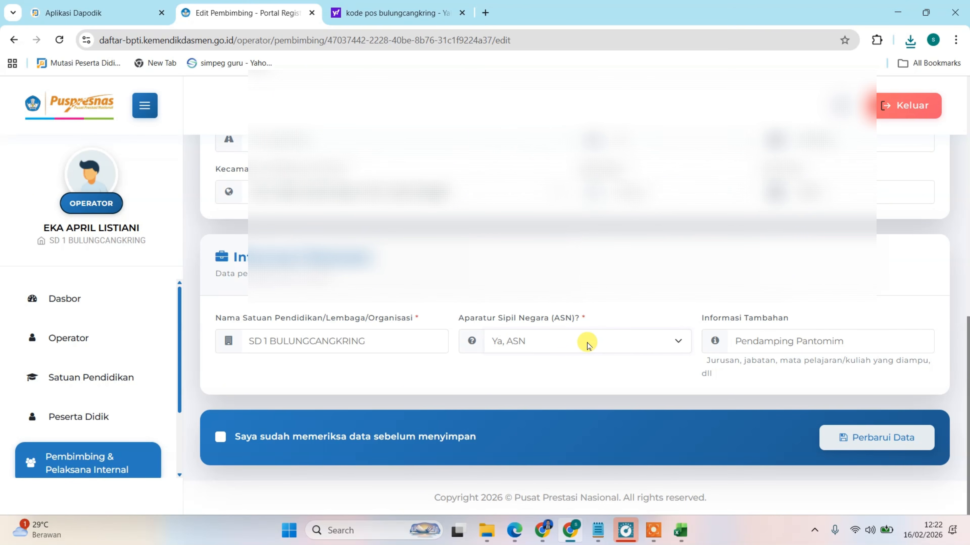
pyautogui.moveTo(845, 342); pyautogui.dragTo(740, 368)
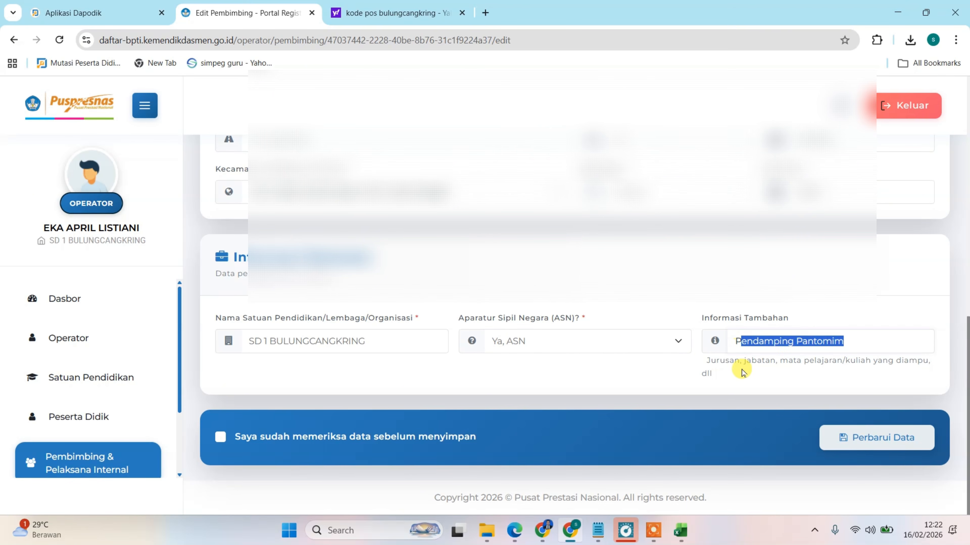
pyautogui.click(741, 368)
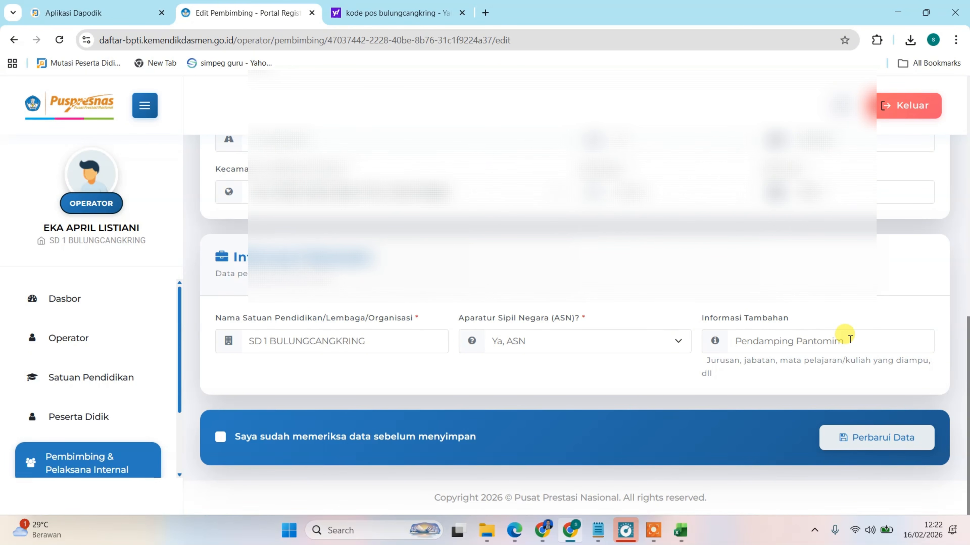
pyautogui.moveTo(850, 339); pyautogui.dragTo(799, 344)
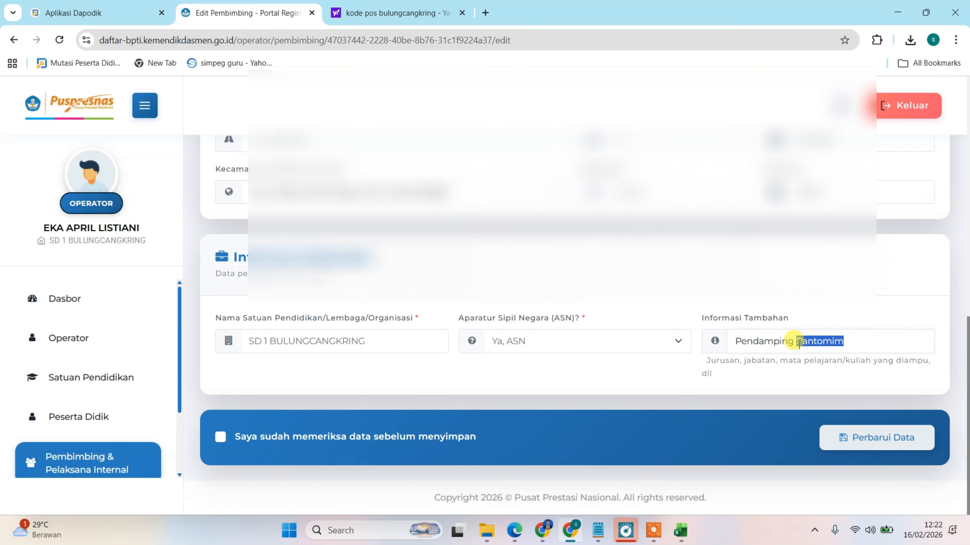
pyautogui.press('BackSpace')
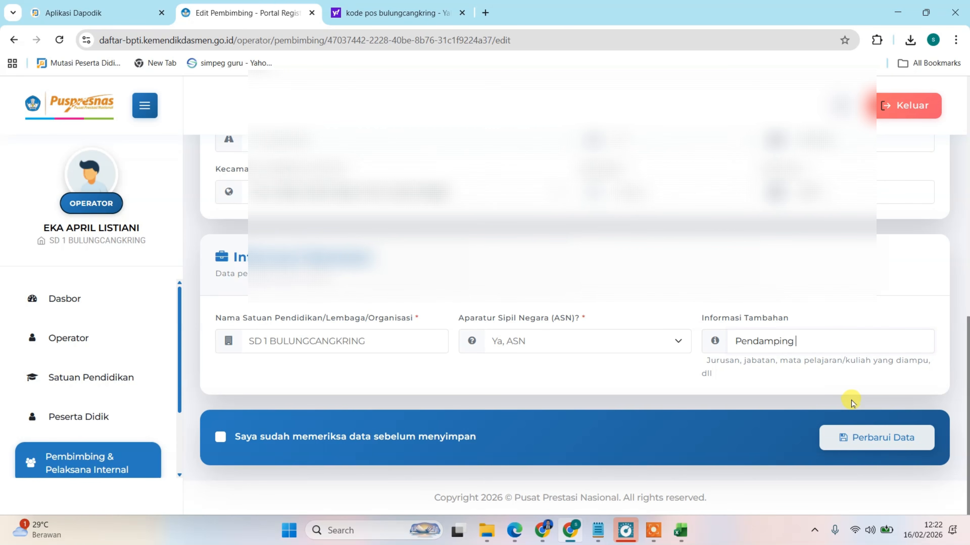
pyautogui.click(226, 439)
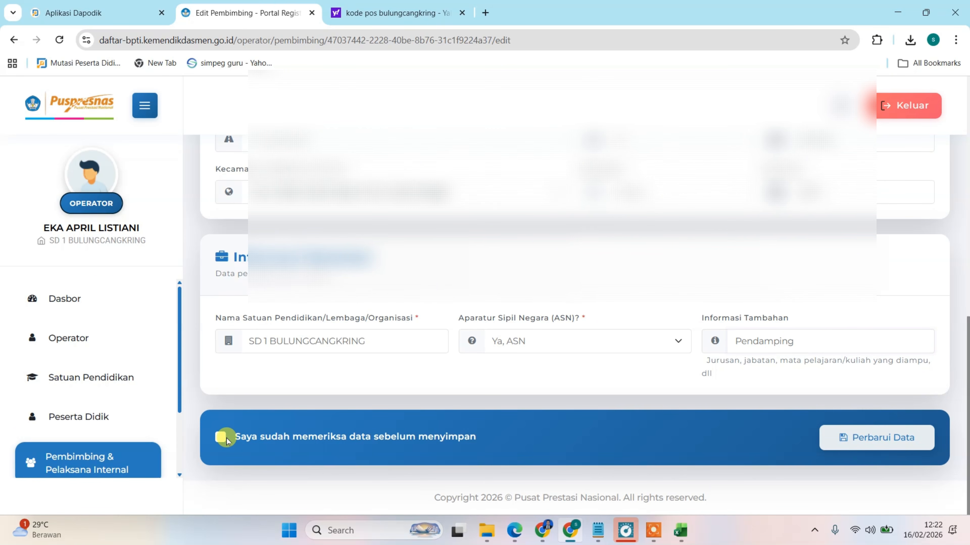
pyautogui.click(218, 439)
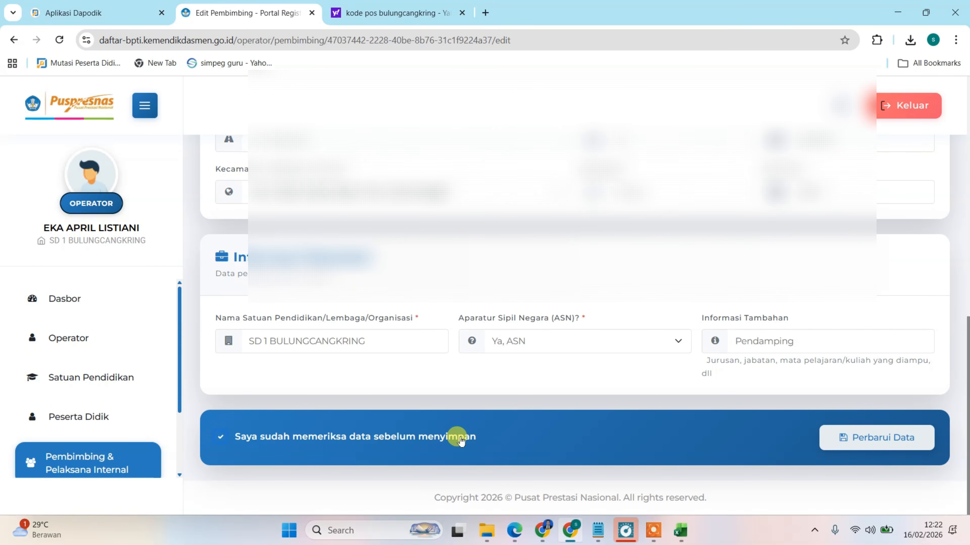
pyautogui.click(844, 435)
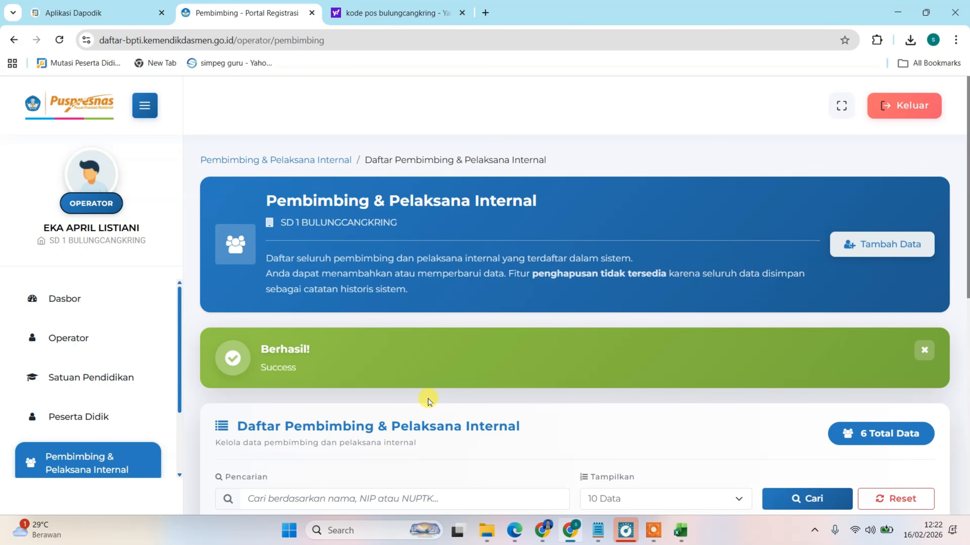
# Go to Ajang Talenta and open the OSN-SD card's participant registration details
pyautogui.scroll(-10, 427, 399)
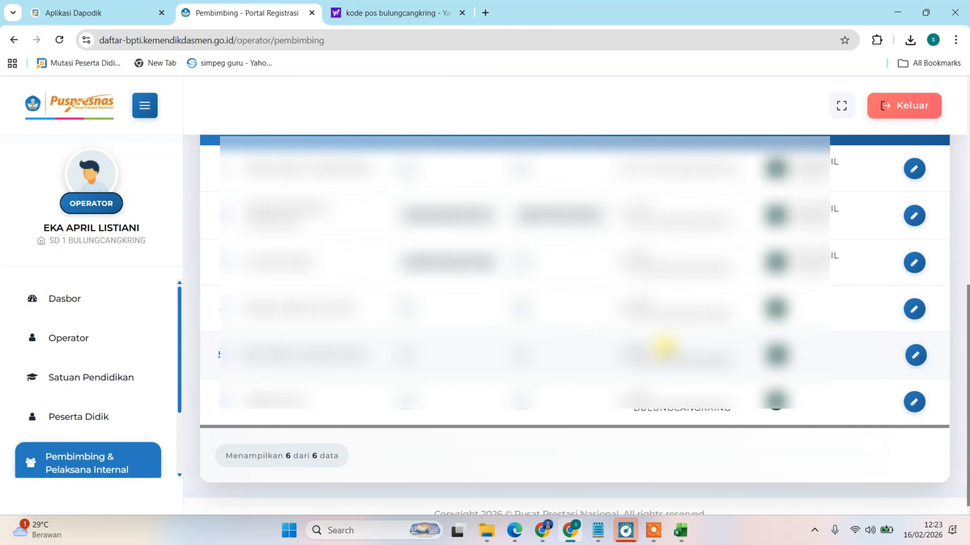
pyautogui.scroll(-1, 114, 462)
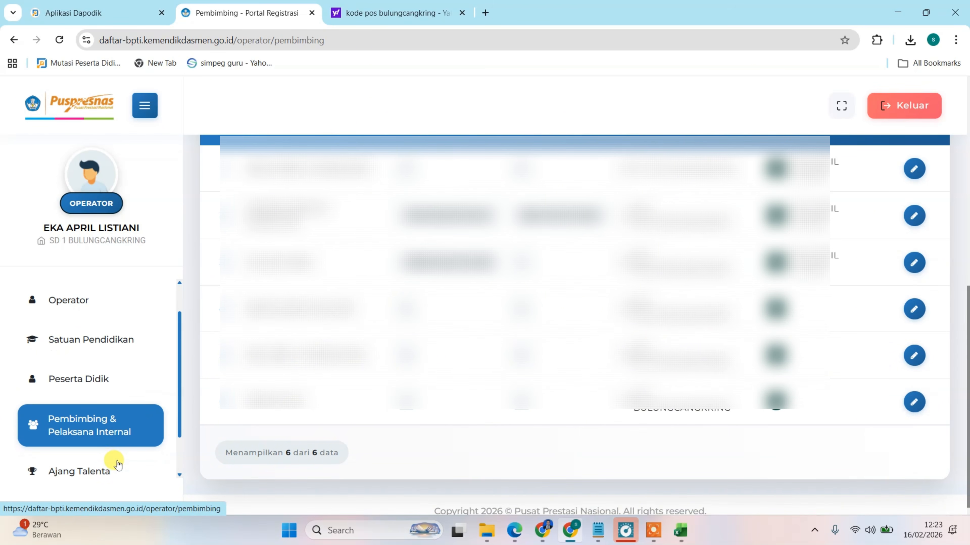
pyautogui.click(98, 456)
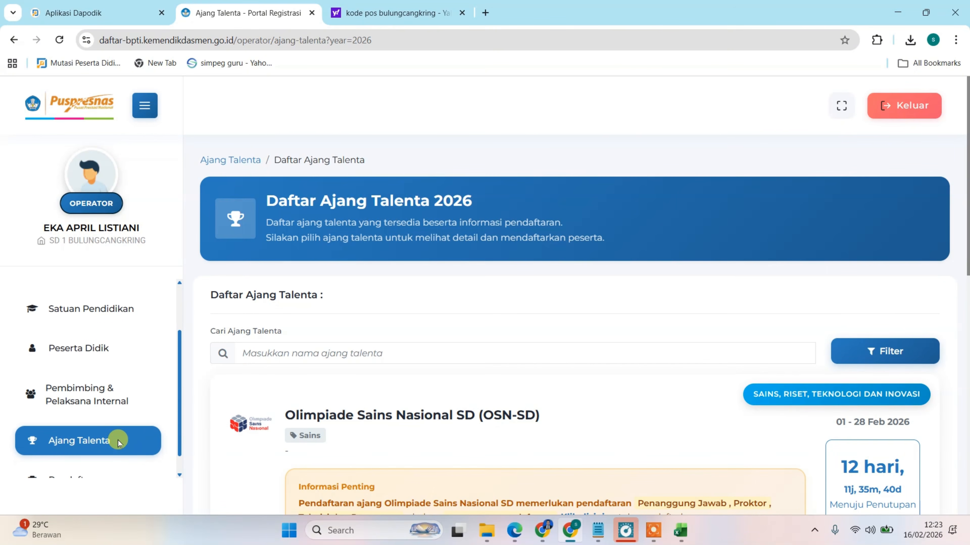
pyautogui.scroll(-1, 353, 429)
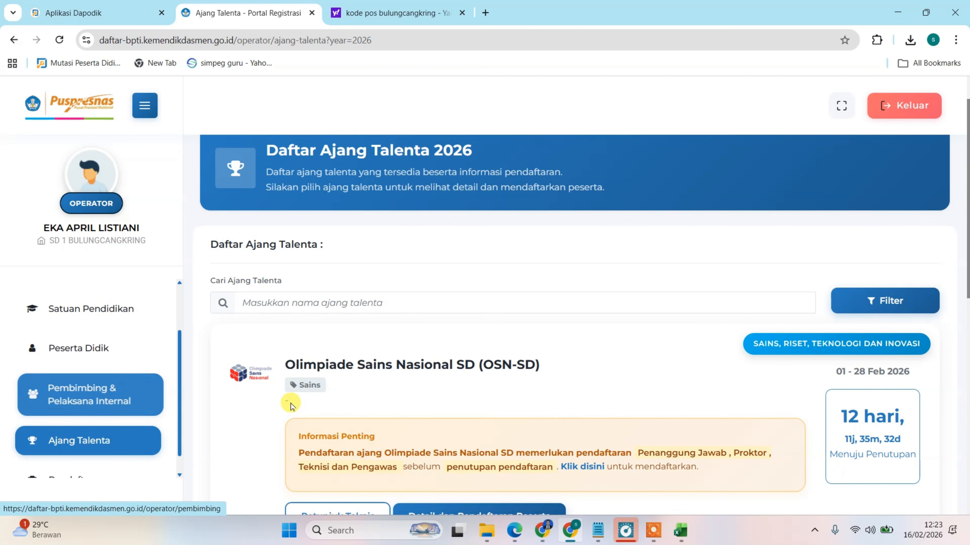
pyautogui.scroll(-1, 435, 440)
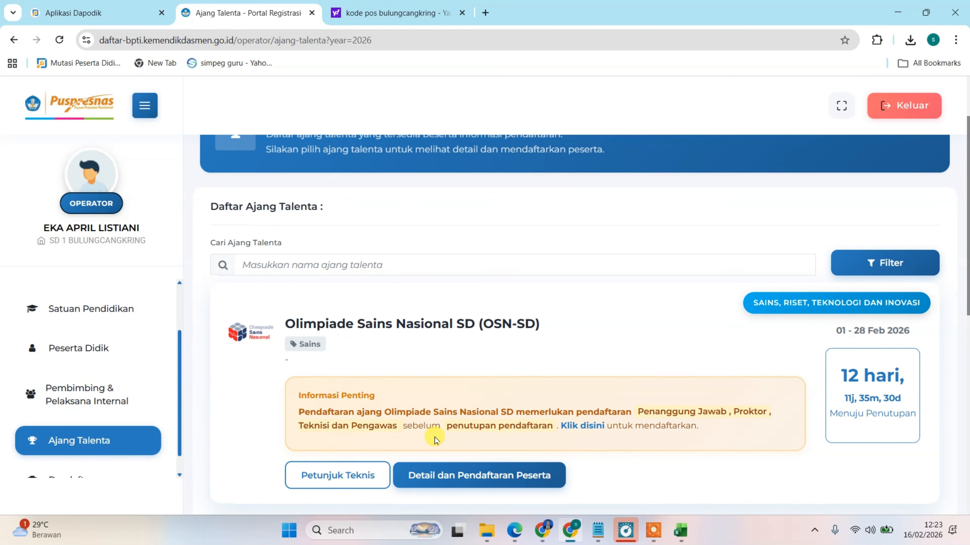
pyautogui.scroll(-2, 435, 440)
pyautogui.scroll(-1, 434, 438)
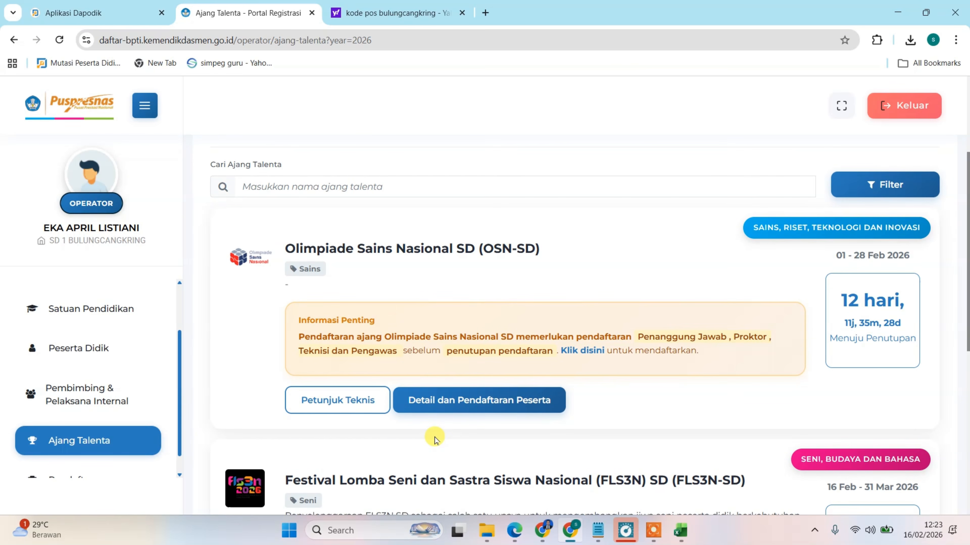
pyautogui.scroll(-3, 439, 344)
pyautogui.scroll(2, 420, 390)
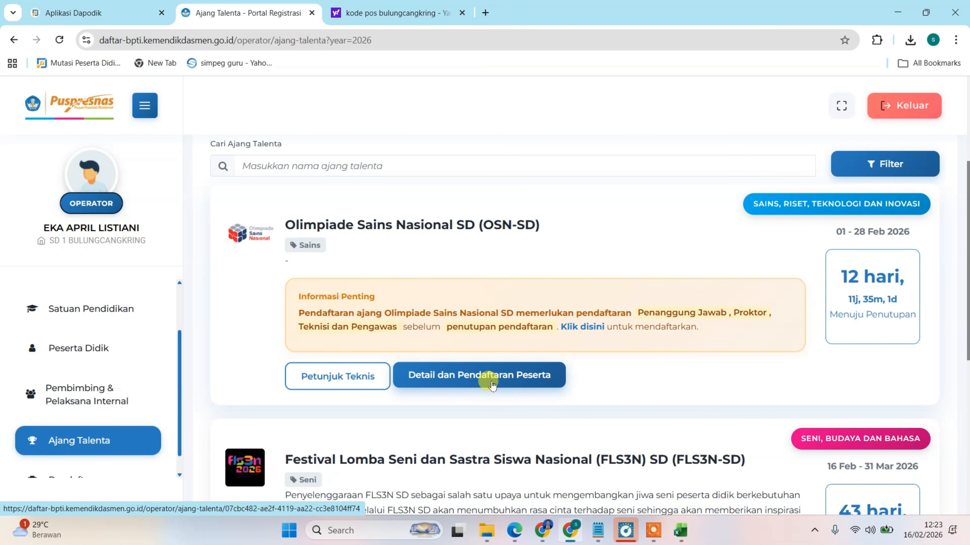
pyautogui.click(492, 386)
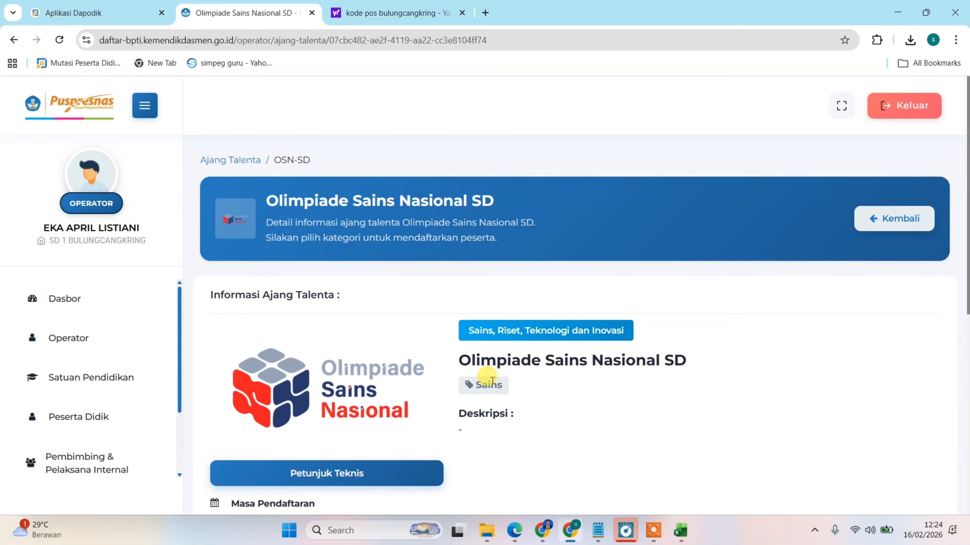
# Scroll the OSN-SD page down to the Matematika, IPS and IPA category table
pyautogui.scroll(-5, 492, 380)
pyautogui.scroll(-3, 492, 380)
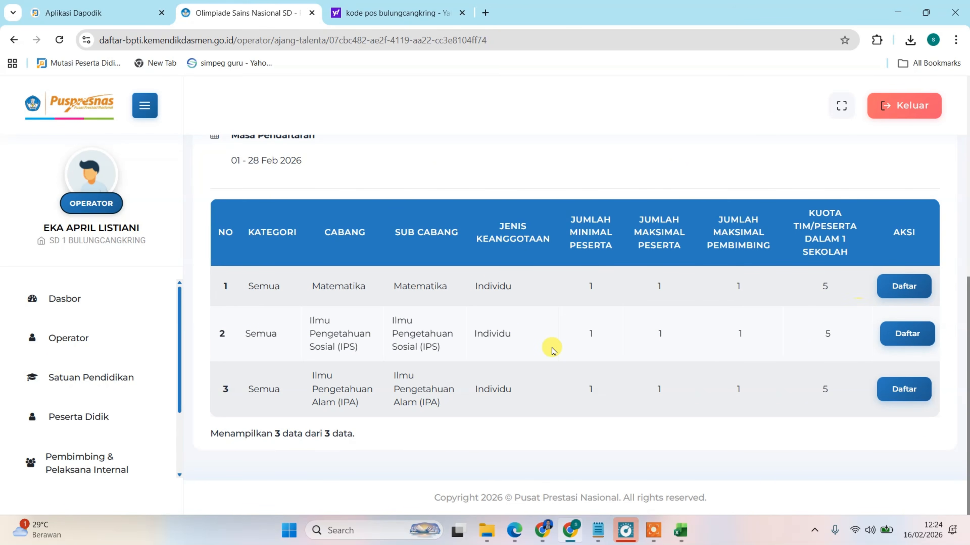
pyautogui.click(101, 427)
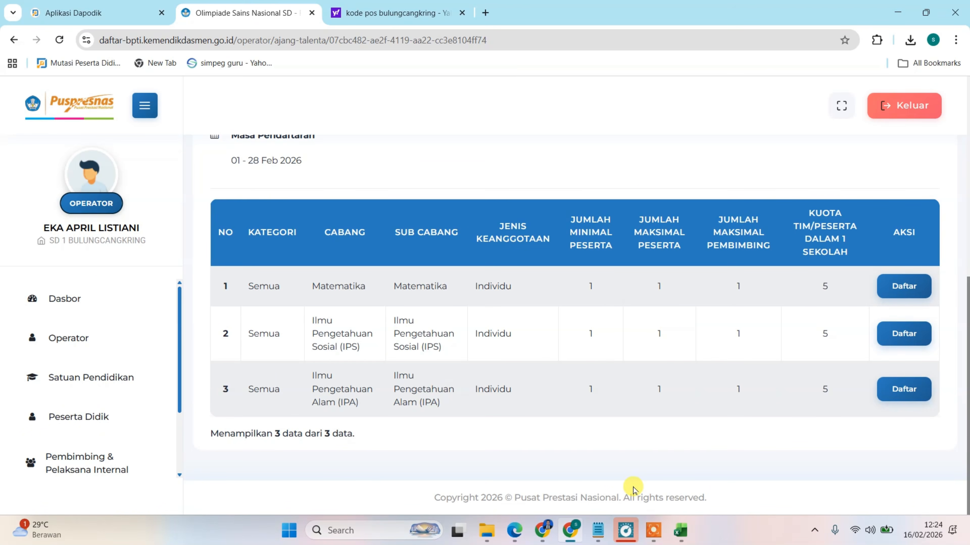
# Start a Matematika registration and scroll through the Pendaftaran form
pyautogui.click(898, 297)
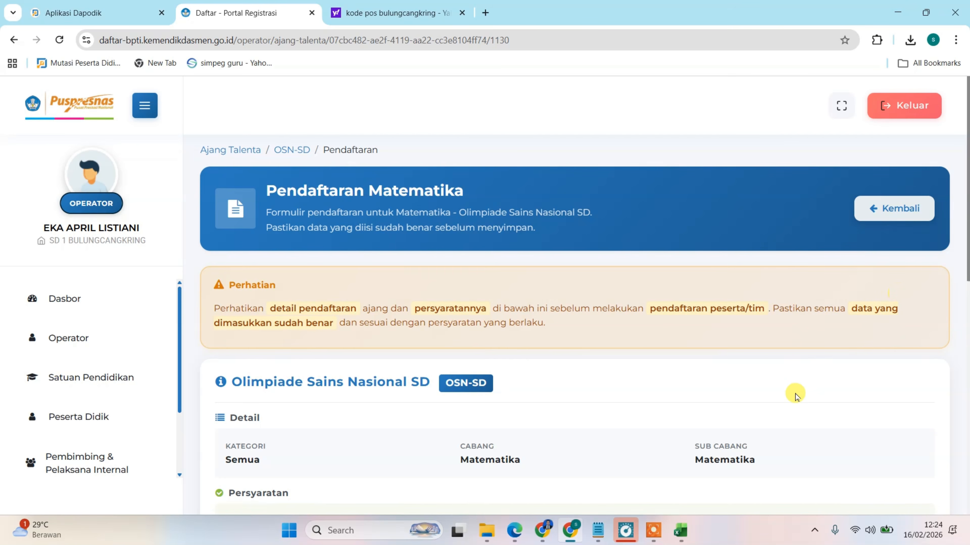
pyautogui.scroll(-5, 775, 426)
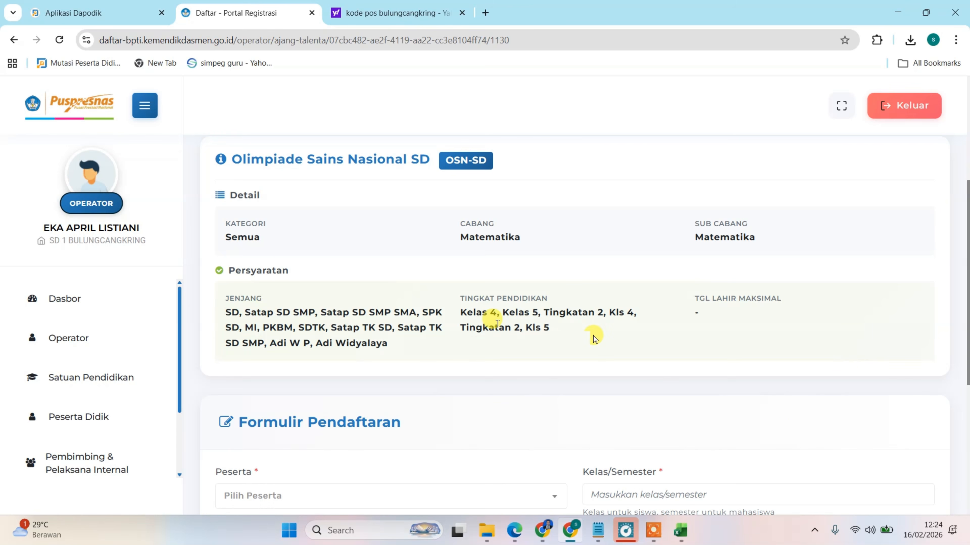
pyautogui.scroll(-3, 532, 363)
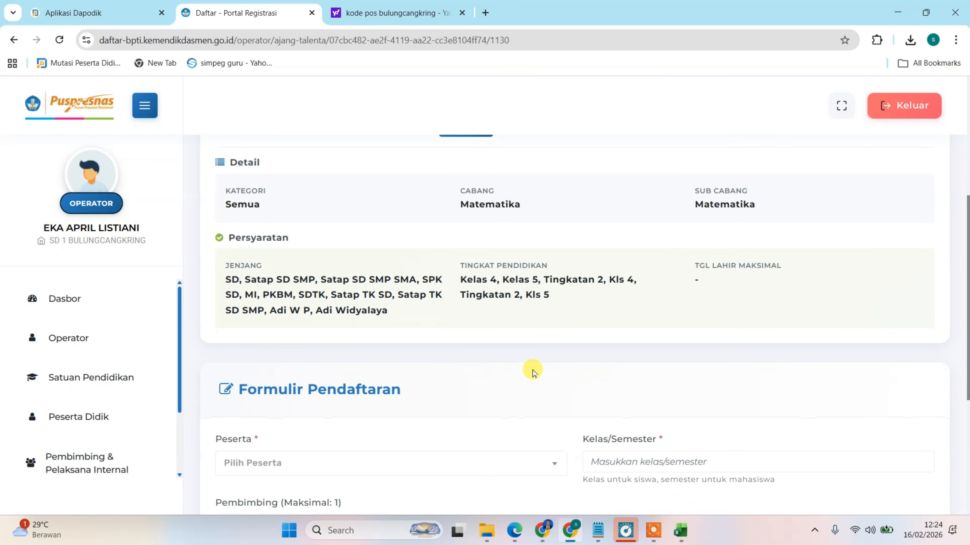
pyautogui.scroll(-3, 531, 369)
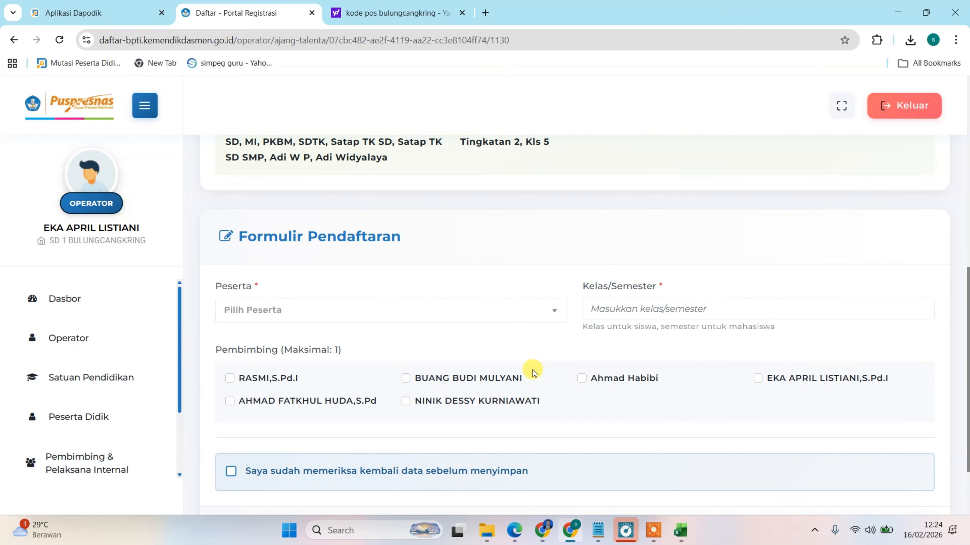
pyautogui.scroll(3, 530, 359)
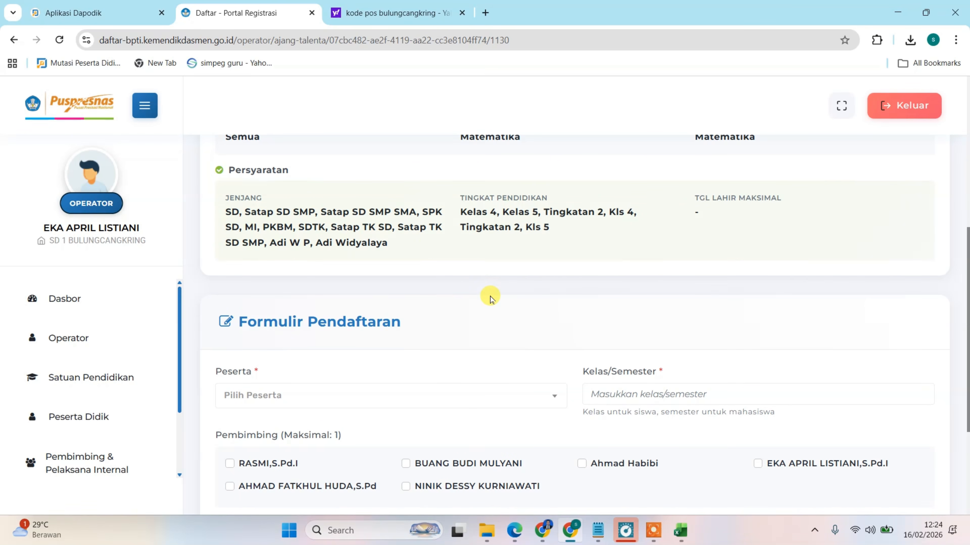
pyautogui.scroll(-3, 490, 296)
pyautogui.scroll(-2, 490, 298)
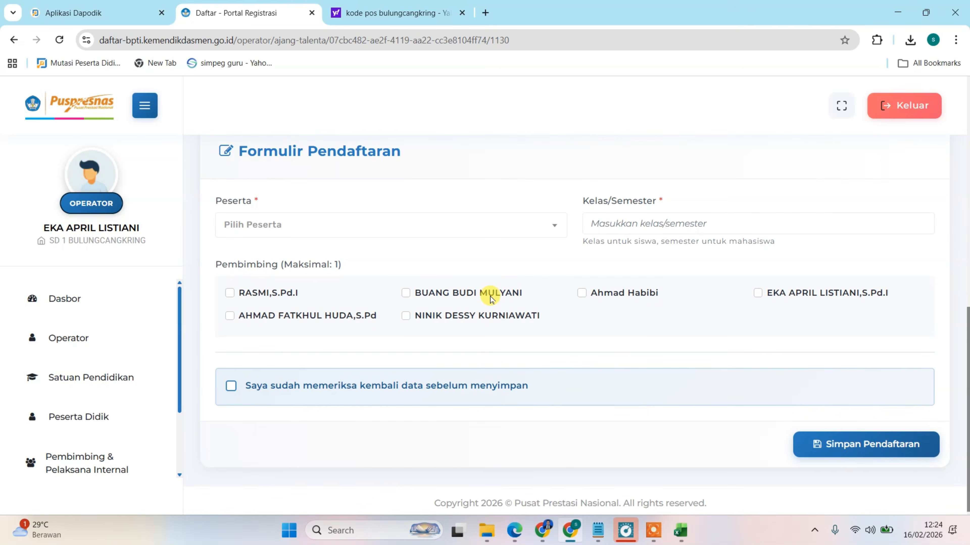
# Choose the participant found by searching 'bil', enter Kelas/Semester 5, and tick the confirmation
pyautogui.click(401, 229)
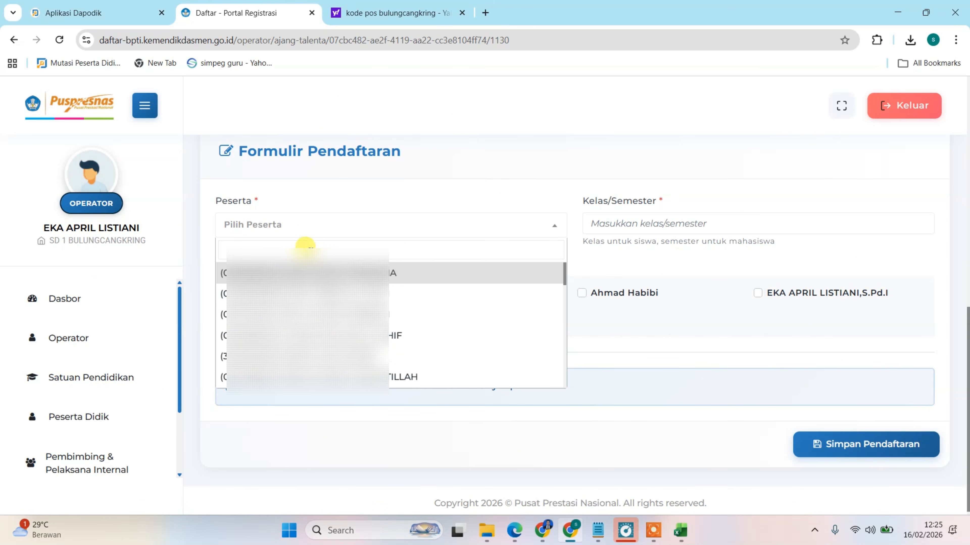
pyautogui.write('n')
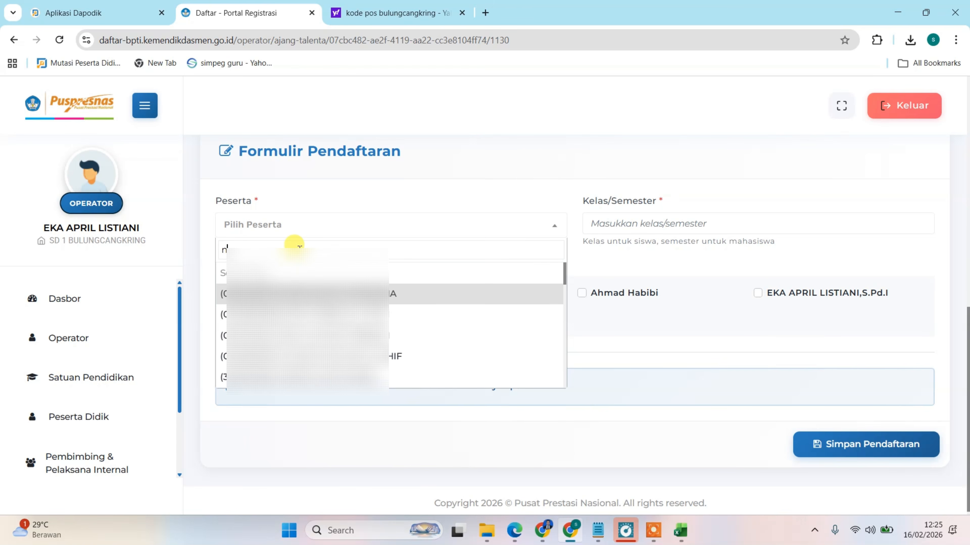
pyautogui.write('a')
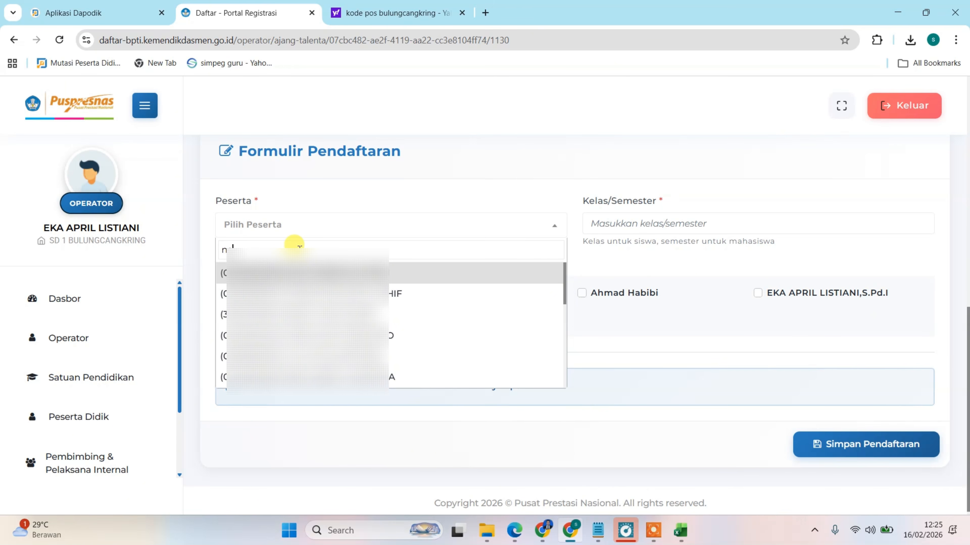
pyautogui.write('n')
pyautogui.press('BackSpace')
pyautogui.write('bil')
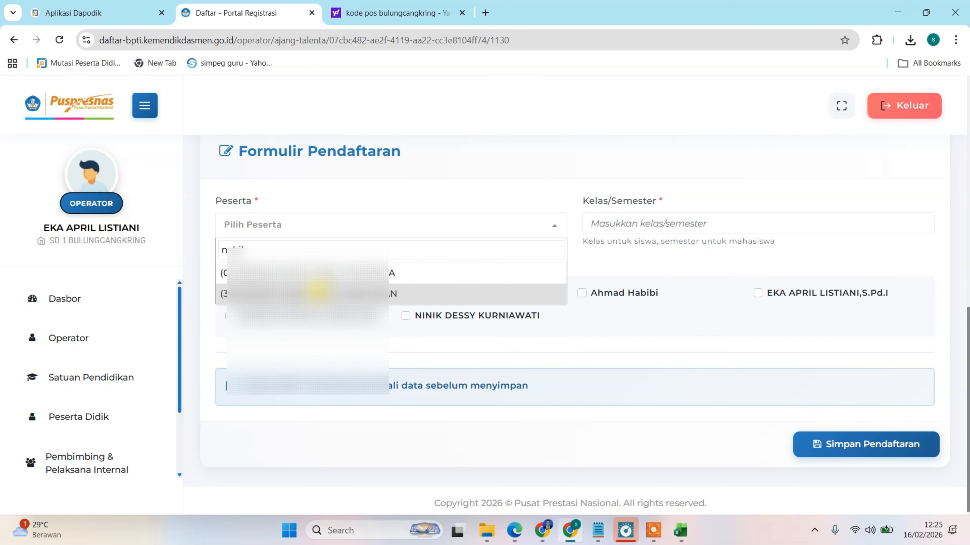
pyautogui.click(317, 293)
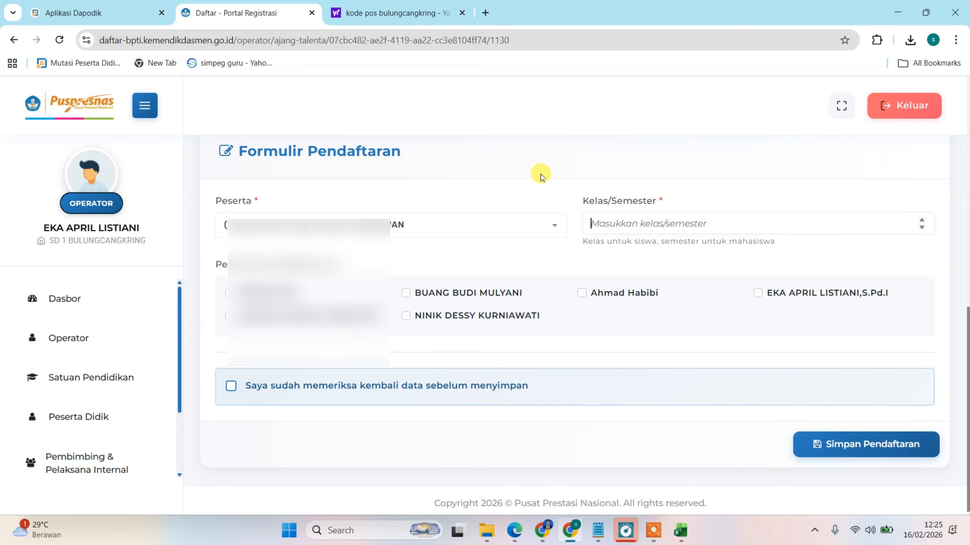
pyautogui.click(614, 205)
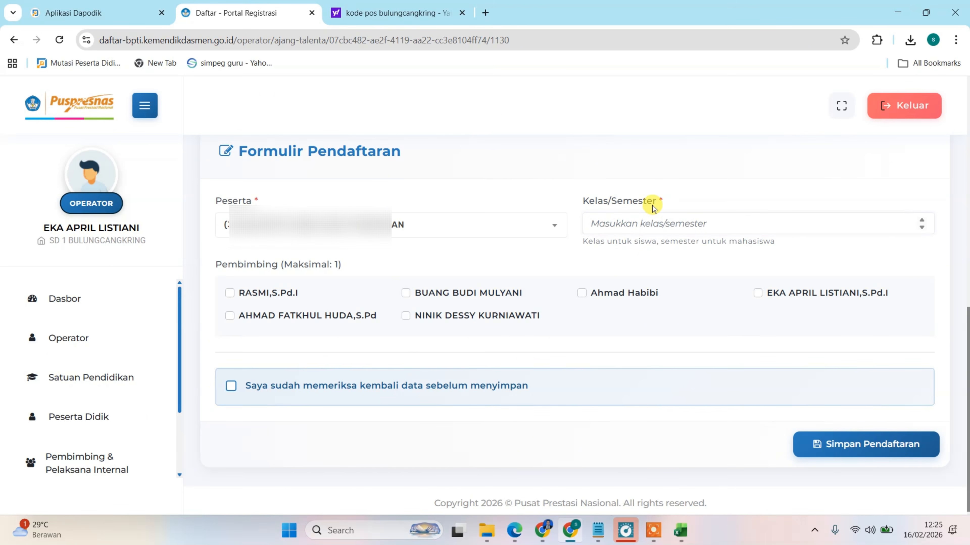
pyautogui.write('5')
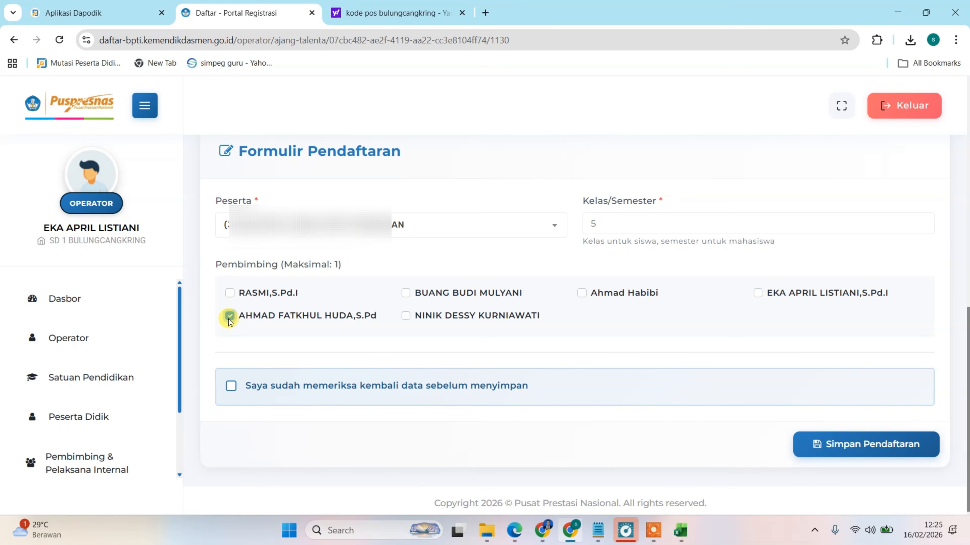
pyautogui.click(229, 386)
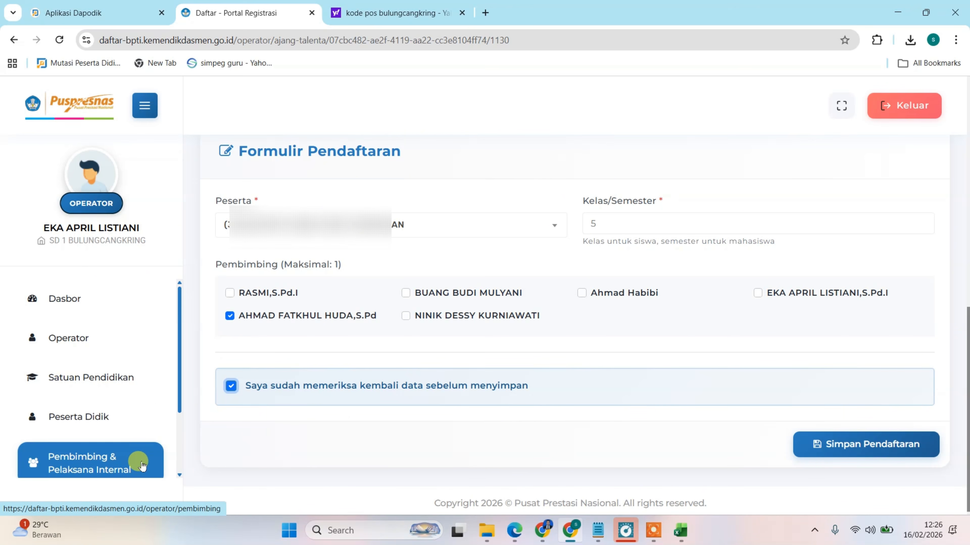
# Submit the Matematika registration and review the Detail Peserta page
pyautogui.click(837, 449)
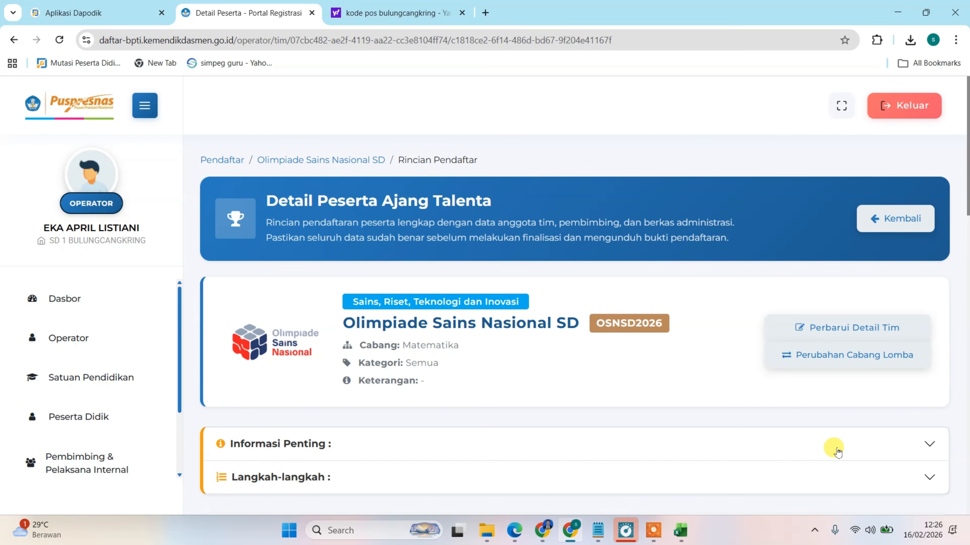
pyautogui.scroll(-5, 837, 451)
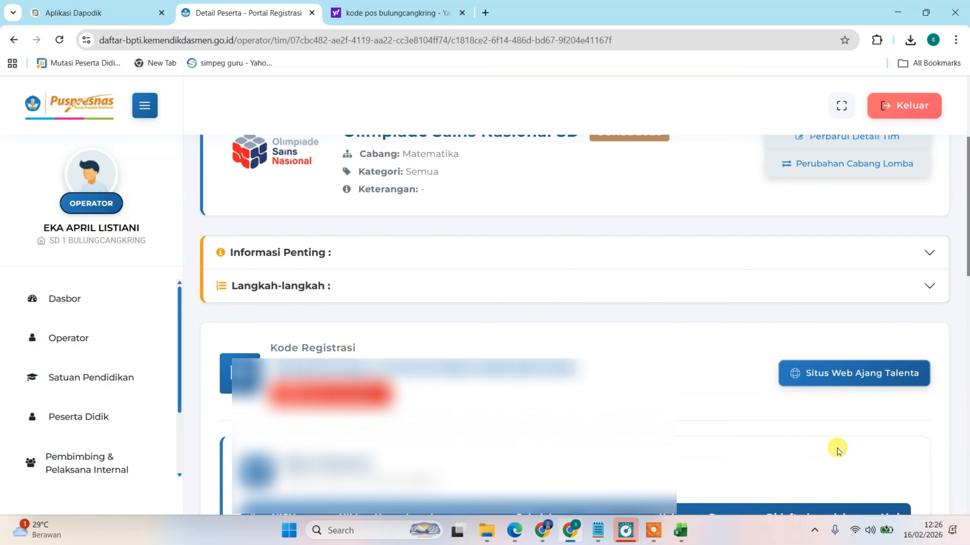
pyautogui.scroll(-1, 837, 450)
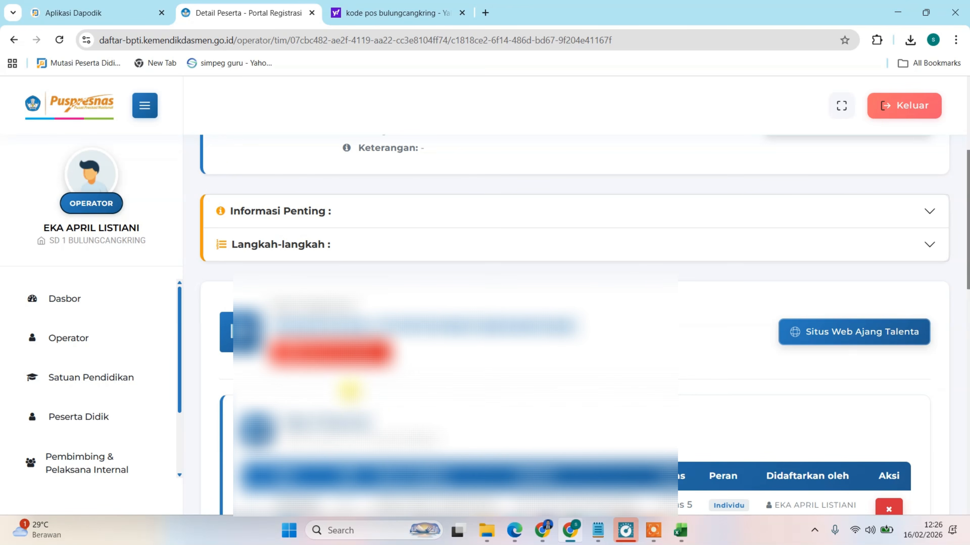
pyautogui.scroll(-4, 348, 391)
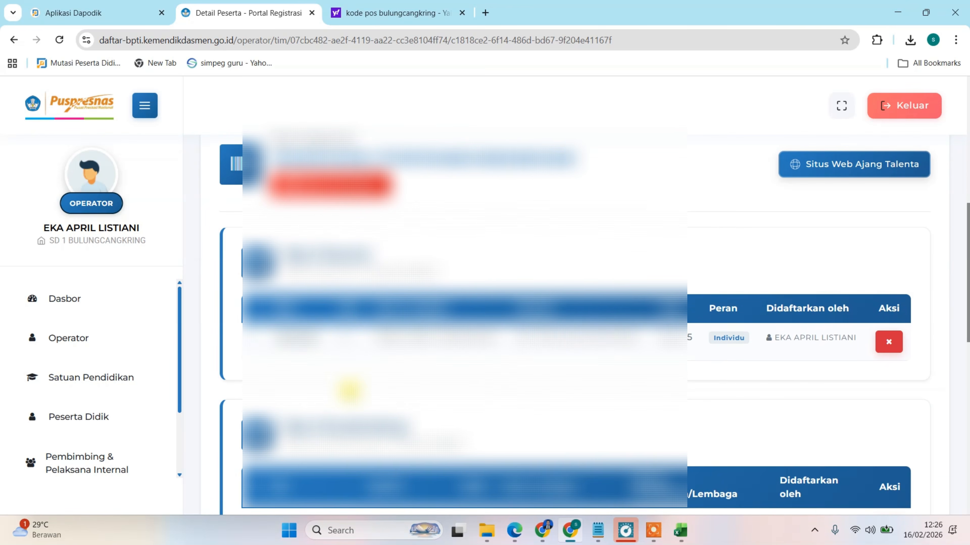
pyautogui.scroll(-13, 780, 347)
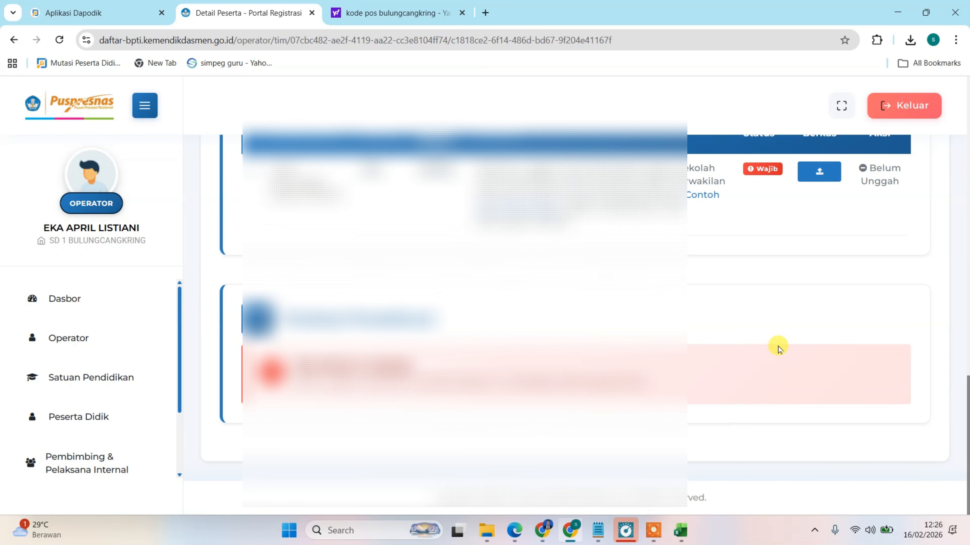
pyautogui.scroll(6, 672, 406)
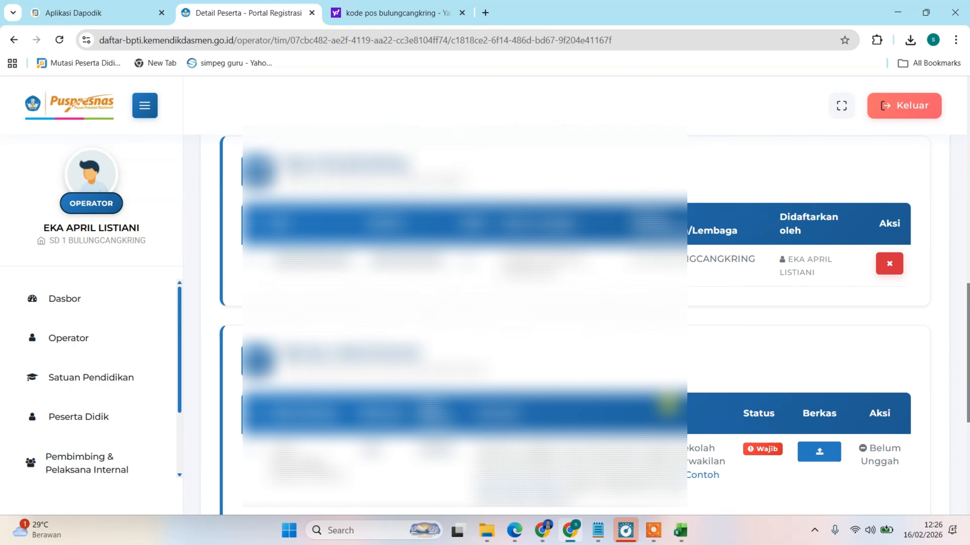
pyautogui.scroll(-2, 741, 381)
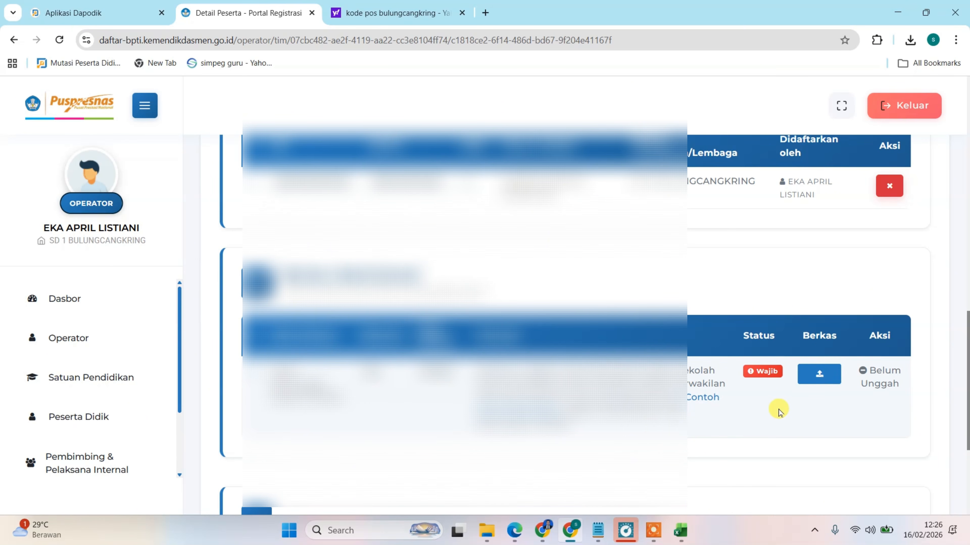
# Begin the principal's letter upload, then return to the Dasbor dashboard
pyautogui.click(816, 383)
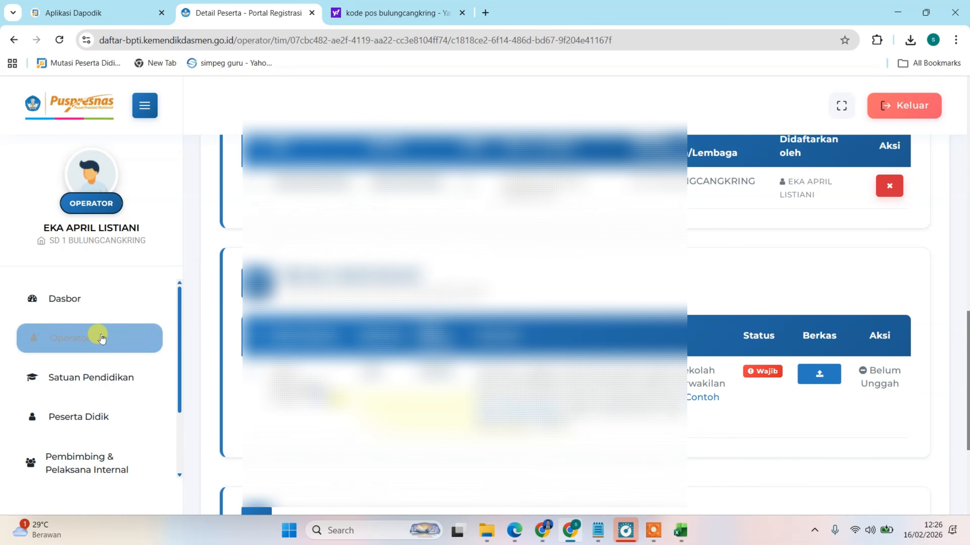
pyautogui.click(79, 303)
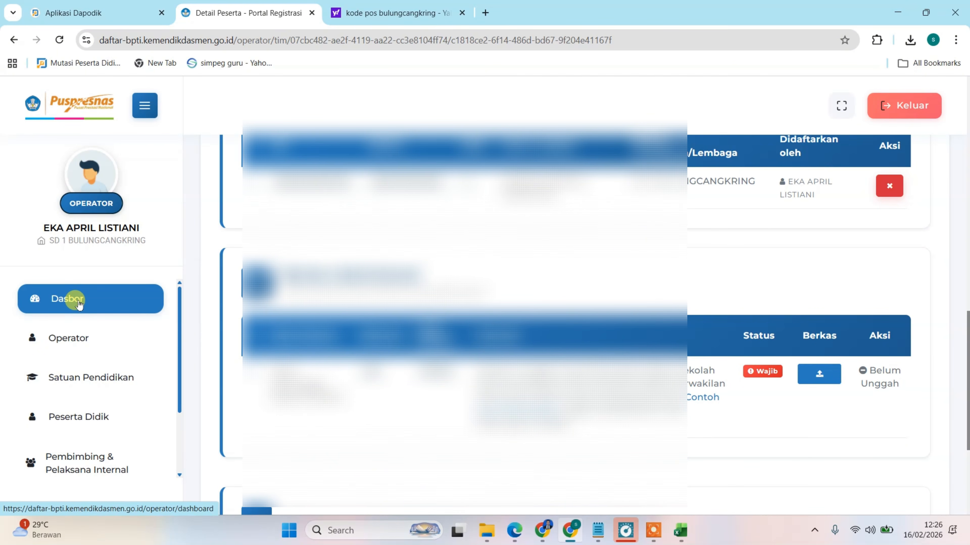
pyautogui.click(129, 308)
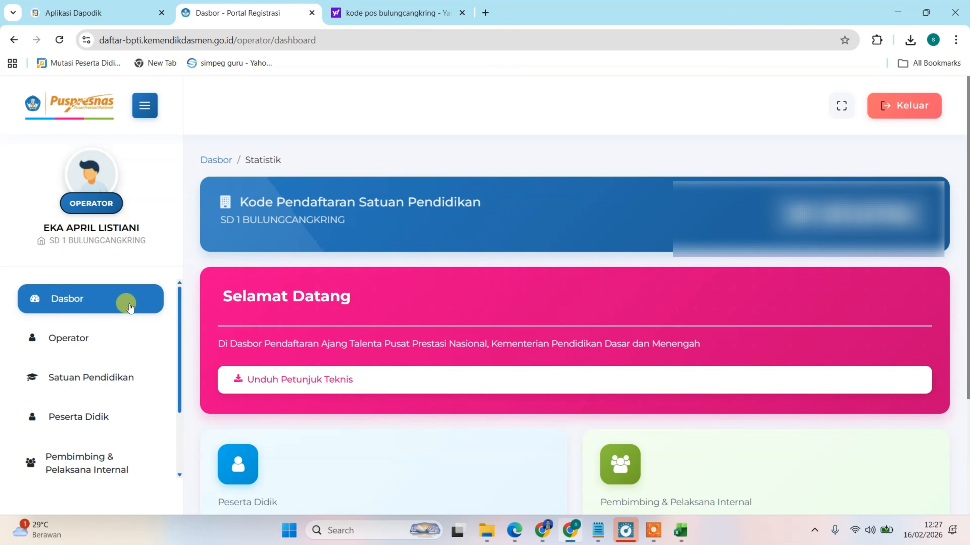
# Via Pendaftar, open the OSN-SD Matematika registrant's details down to the Berkas table
pyautogui.click(126, 417)
pyautogui.scroll(-2, 130, 424)
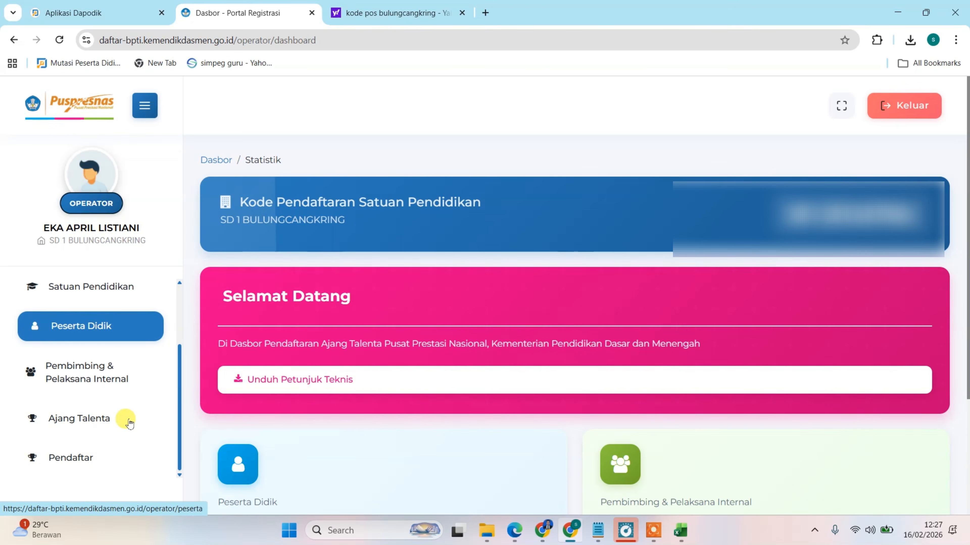
pyautogui.click(87, 459)
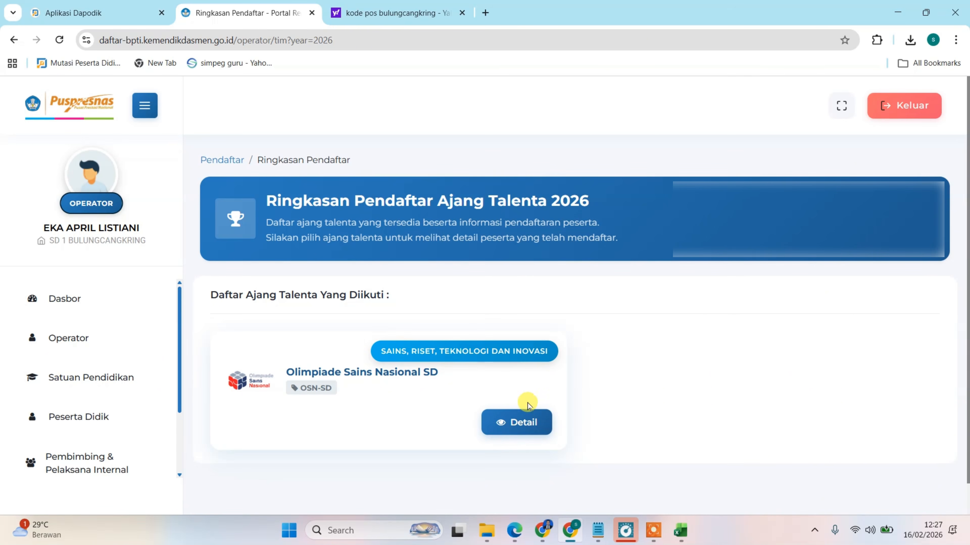
pyautogui.click(532, 426)
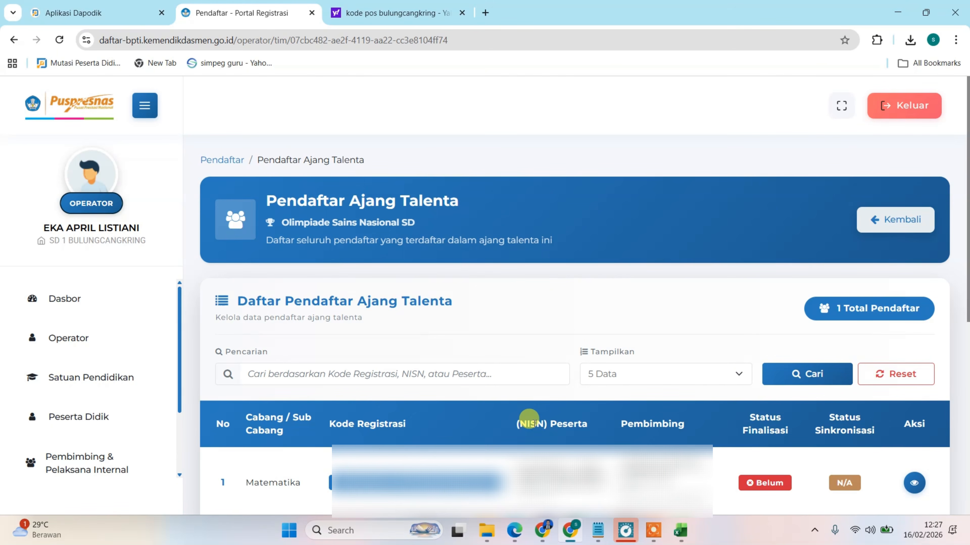
pyautogui.scroll(-3, 529, 419)
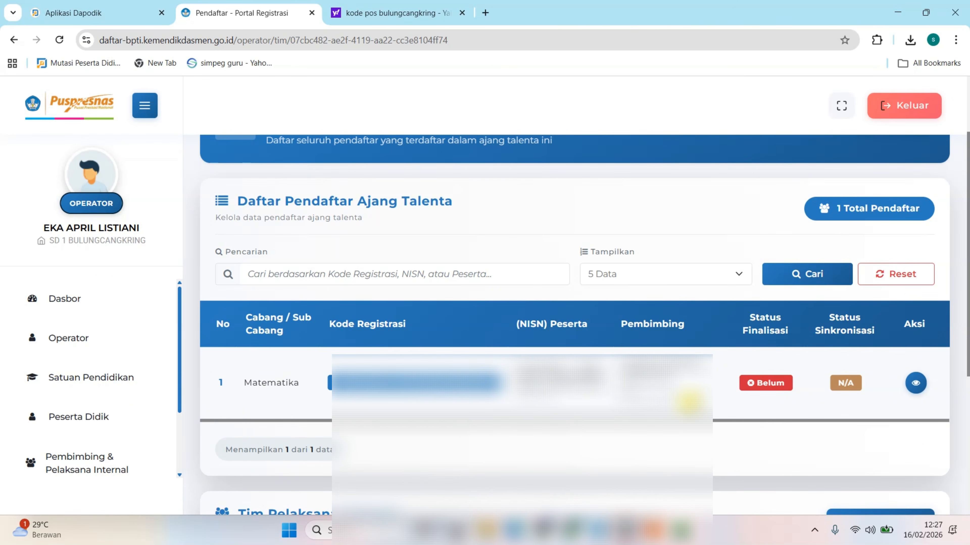
pyautogui.scroll(-1, 913, 380)
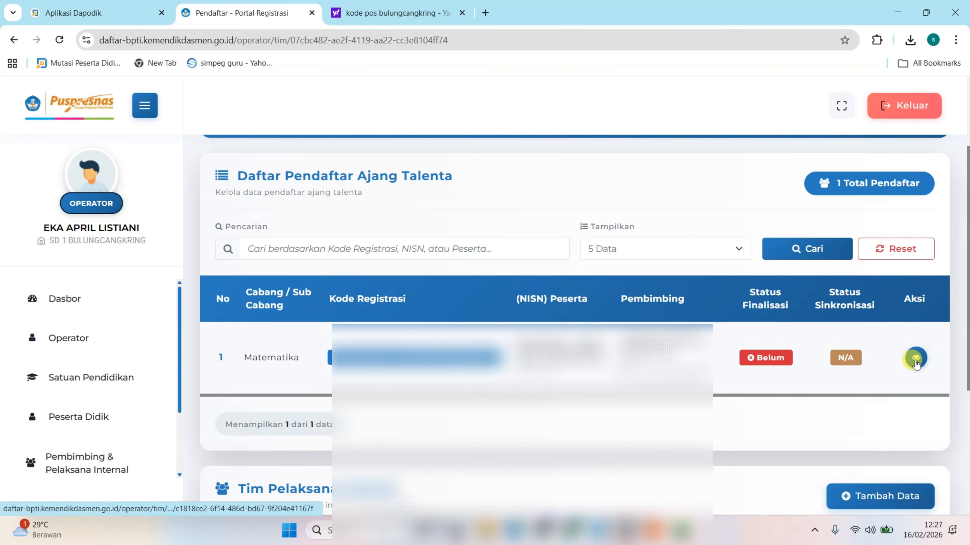
pyautogui.click(917, 362)
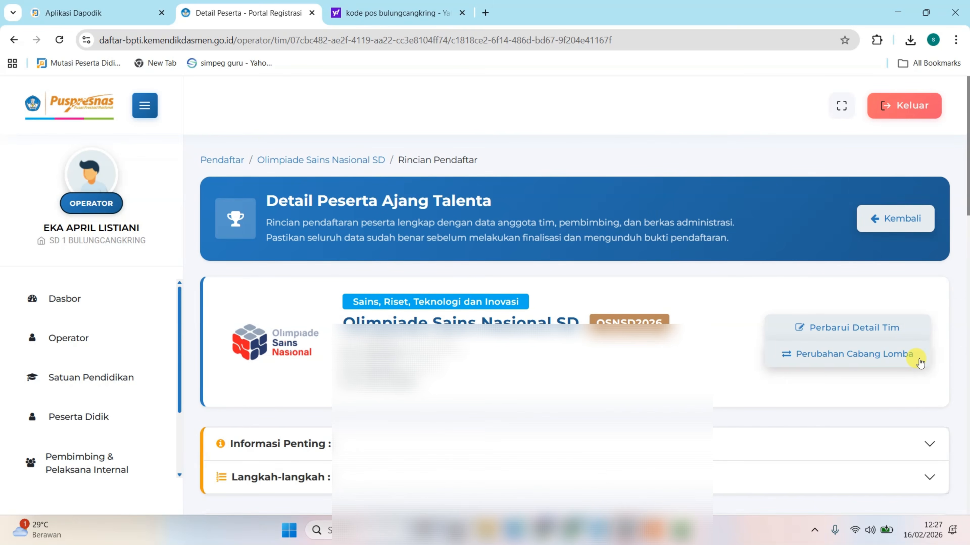
pyautogui.scroll(-5, 919, 361)
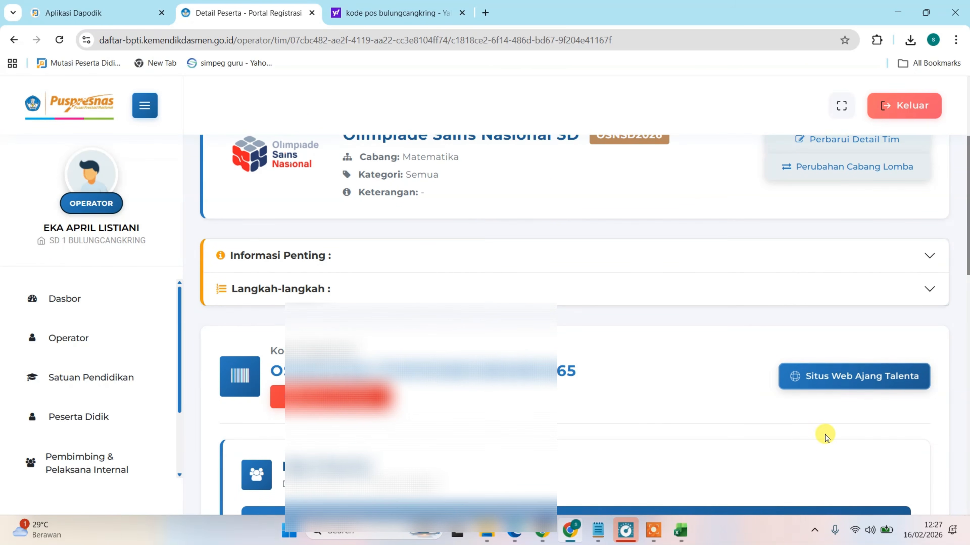
pyautogui.scroll(-2, 823, 451)
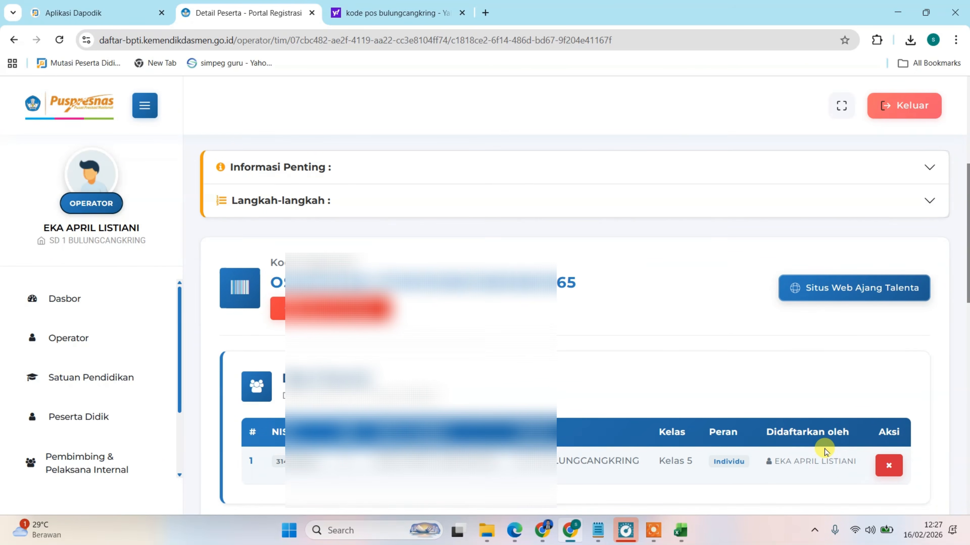
pyautogui.scroll(-3, 823, 450)
pyautogui.scroll(-4, 823, 450)
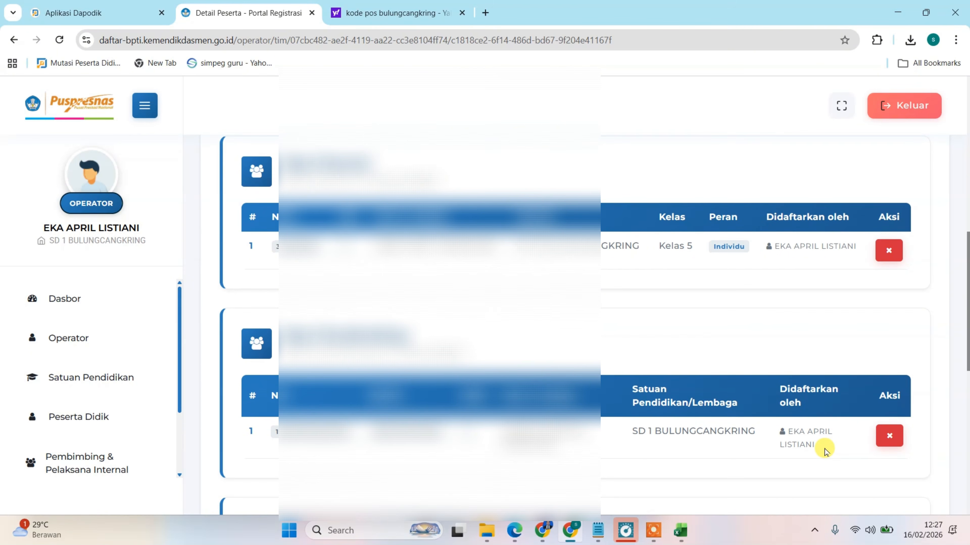
pyautogui.scroll(-5, 824, 450)
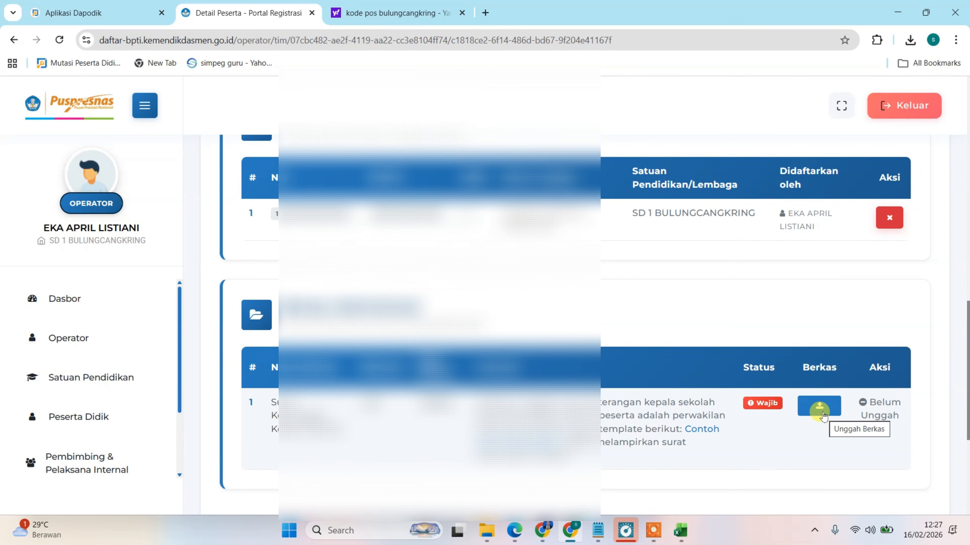
# Open the principal's letter upload and browse to the SEKOLAHAN folder on drive E:
pyautogui.click(822, 412)
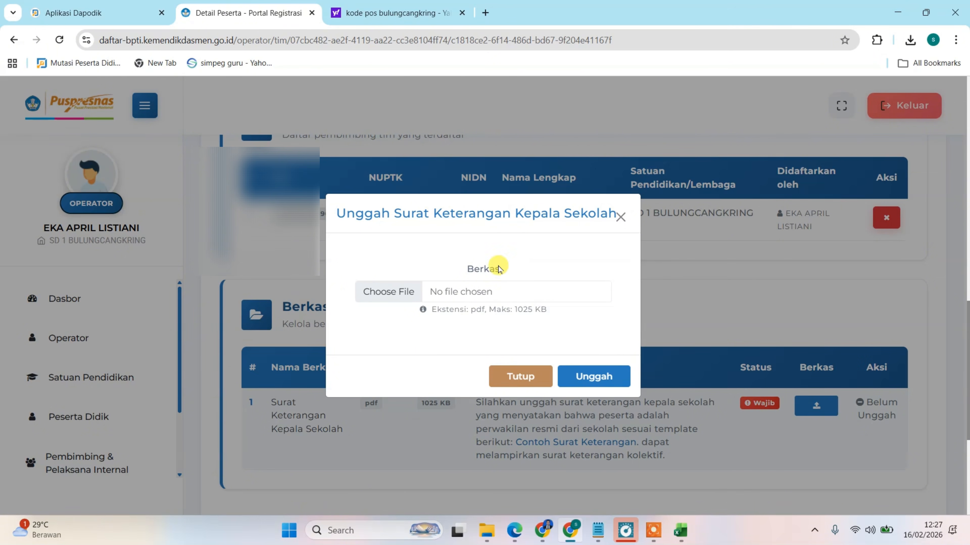
pyautogui.click(407, 300)
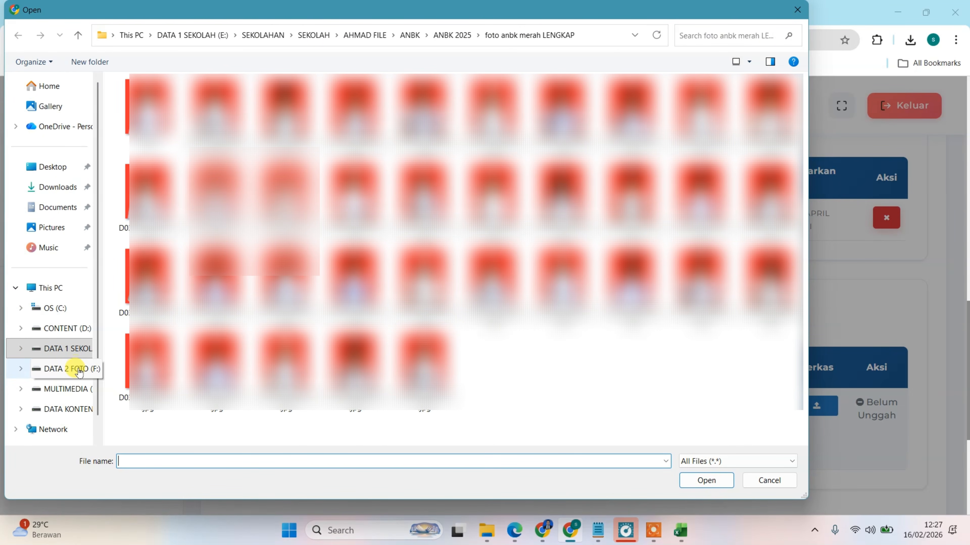
pyautogui.click(76, 348)
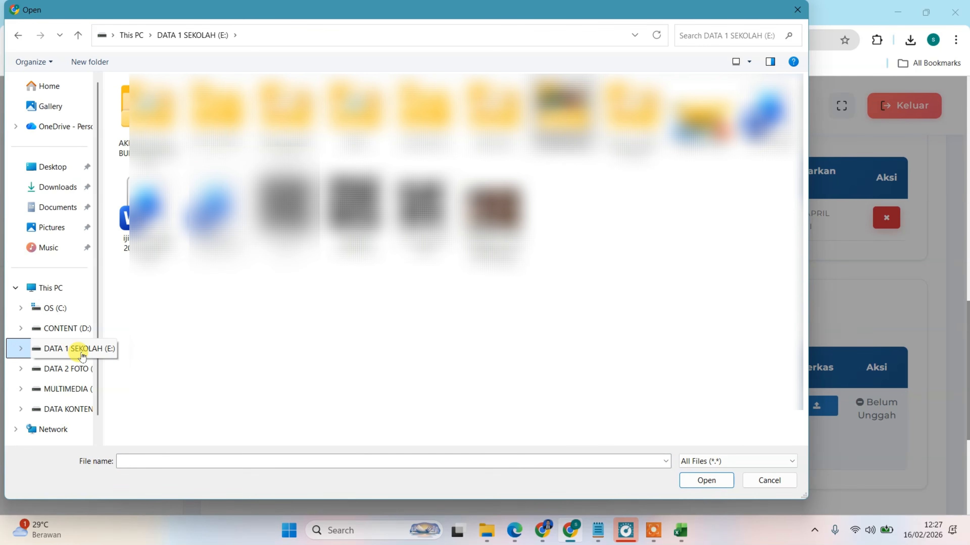
pyautogui.doubleClick(550, 122)
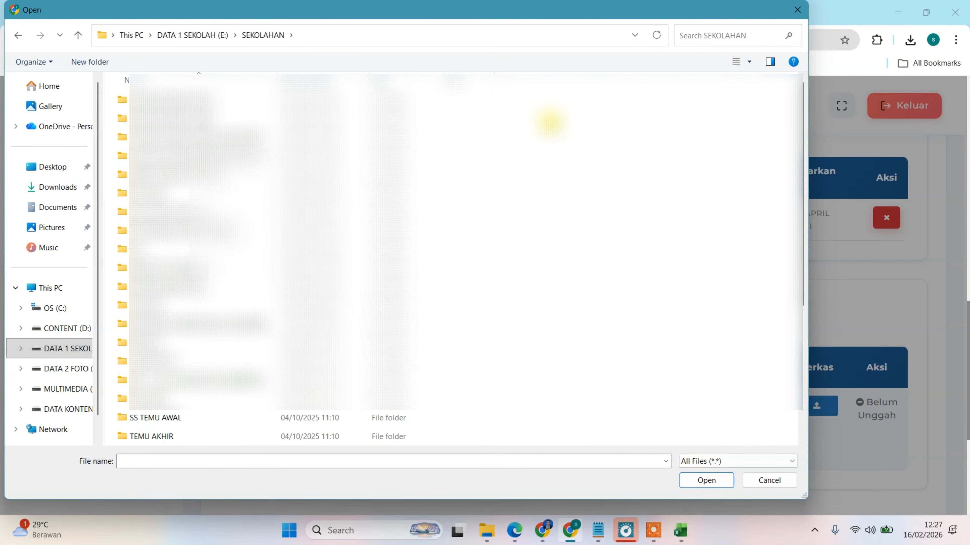
pyautogui.click(698, 35)
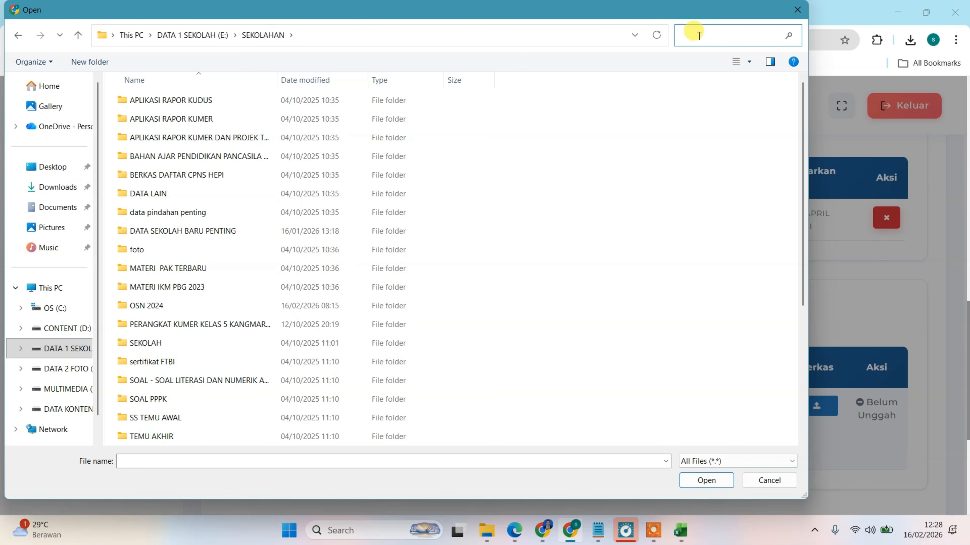
# Navigate into the student's OSN 2026 folder and choose the principal's letter PDF
pyautogui.doubleClick(151, 345)
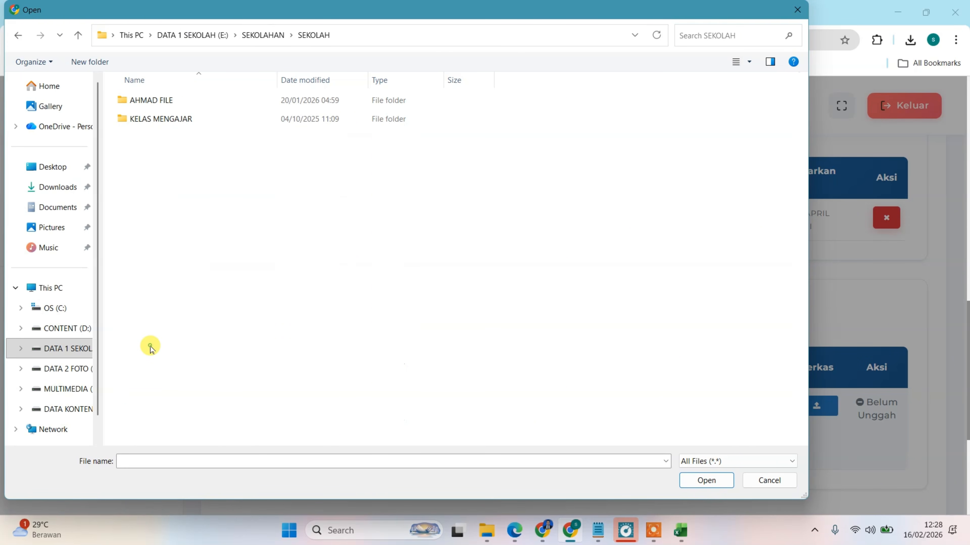
pyautogui.doubleClick(180, 124)
pyautogui.click(18, 35)
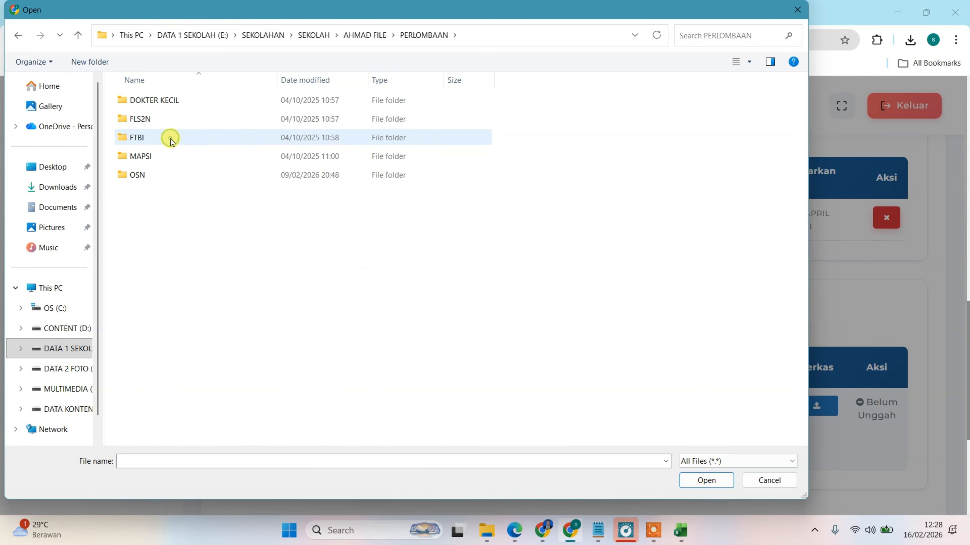
pyautogui.doubleClick(148, 174)
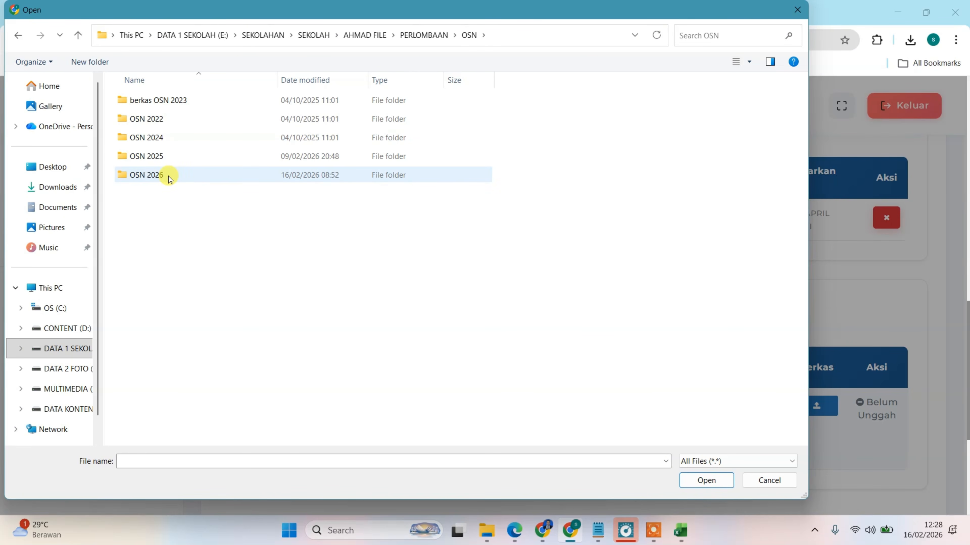
pyautogui.doubleClick(170, 176)
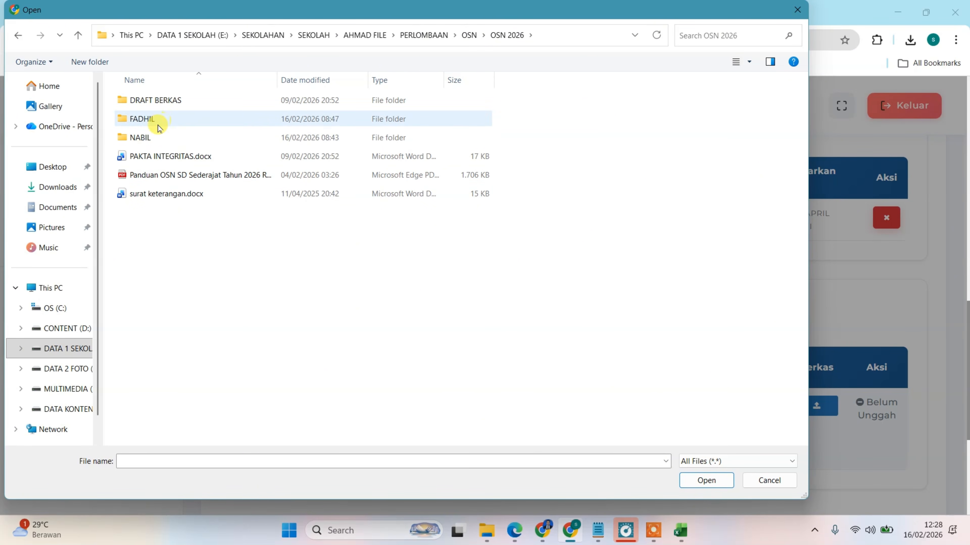
pyautogui.doubleClick(152, 141)
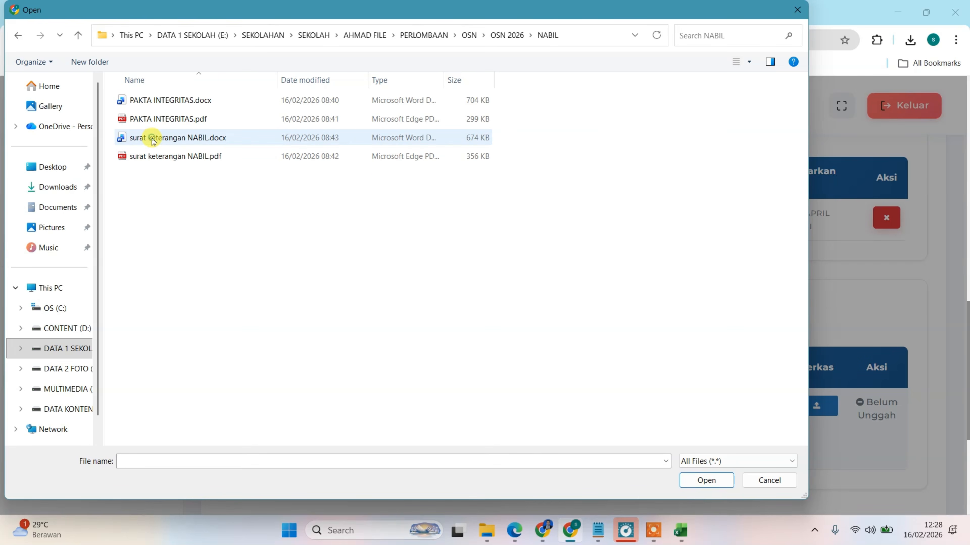
pyautogui.click(195, 164)
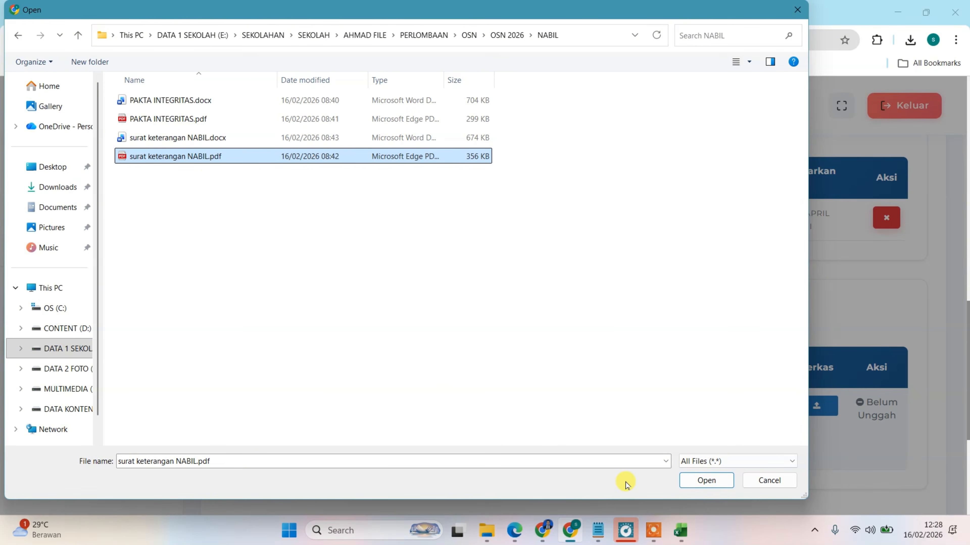
pyautogui.click(681, 480)
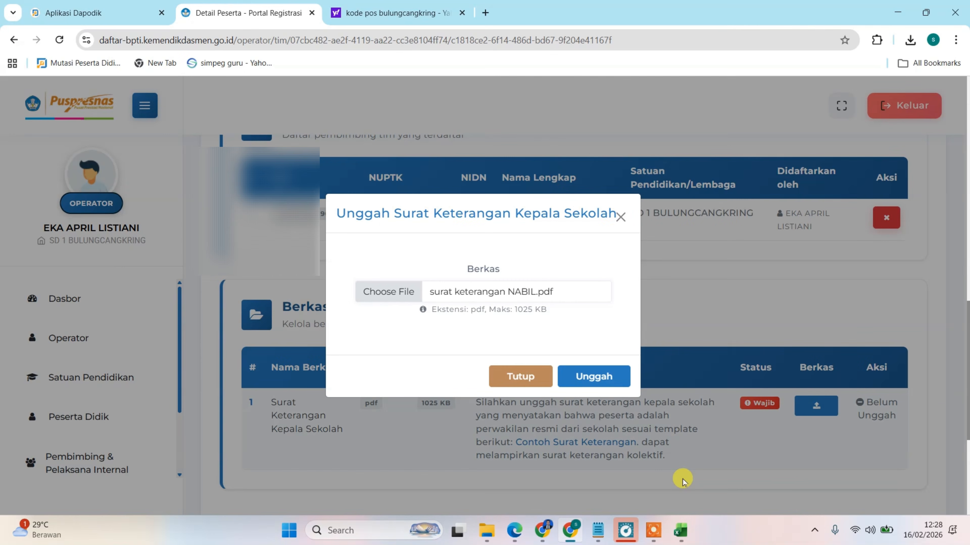
# Upload the selected principal's letter and scroll down to Berkas Administrasi
pyautogui.click(606, 385)
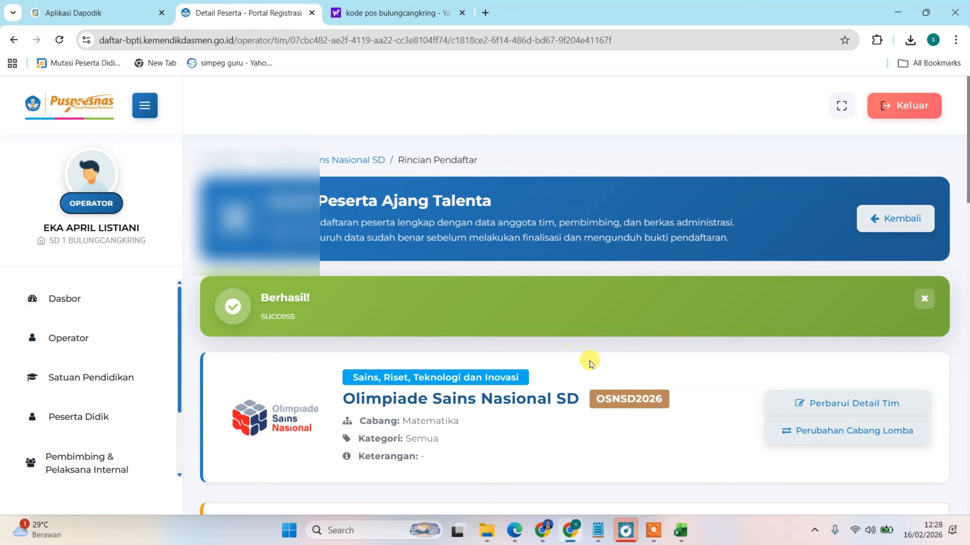
pyautogui.scroll(-10, 635, 420)
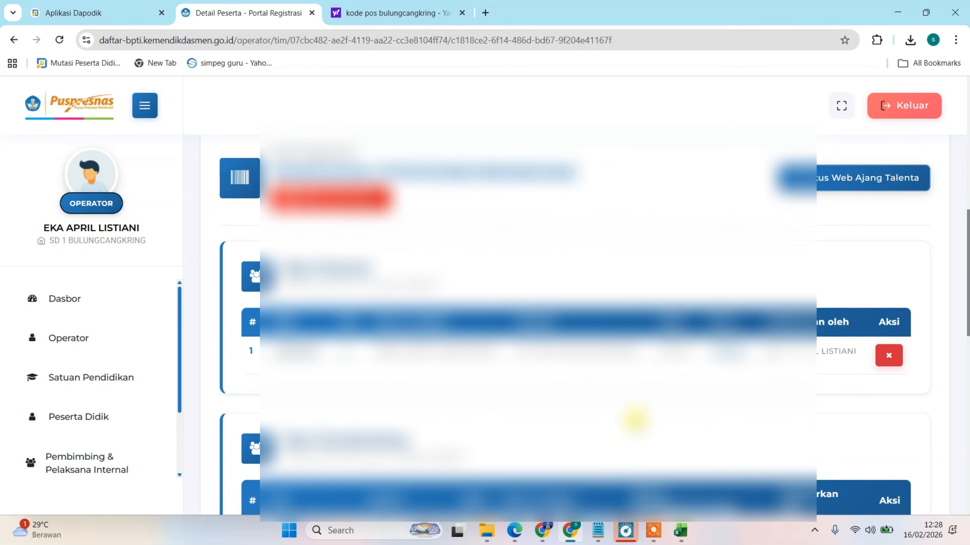
pyautogui.scroll(-4, 635, 420)
pyautogui.scroll(-4, 635, 420)
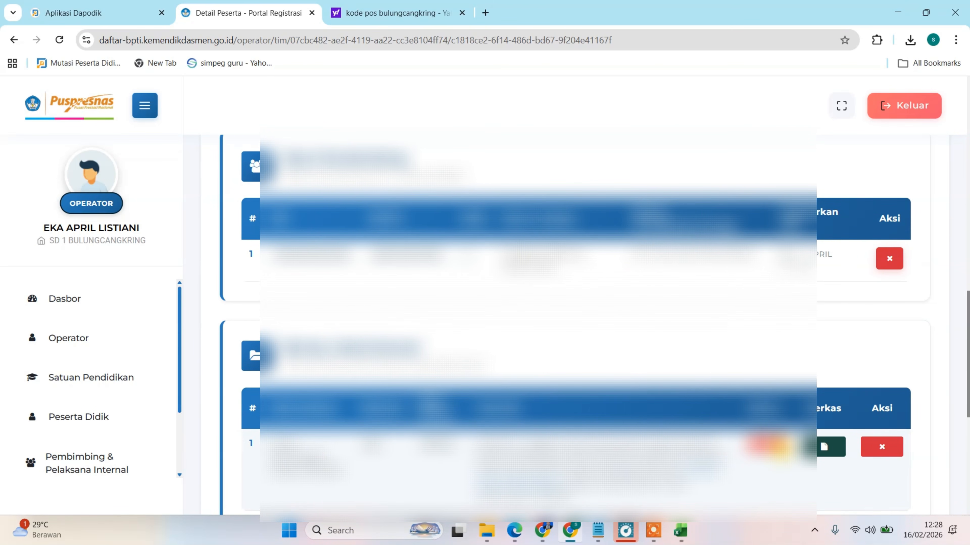
pyautogui.scroll(-8, 775, 446)
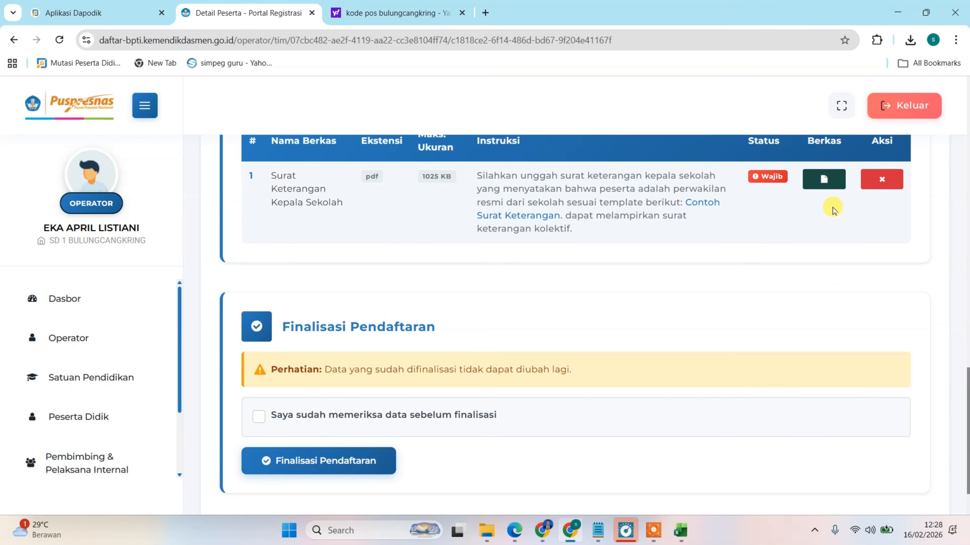
# Review the uploaded letter PDF in a new tab, then return to the registration details page
pyautogui.click(824, 179)
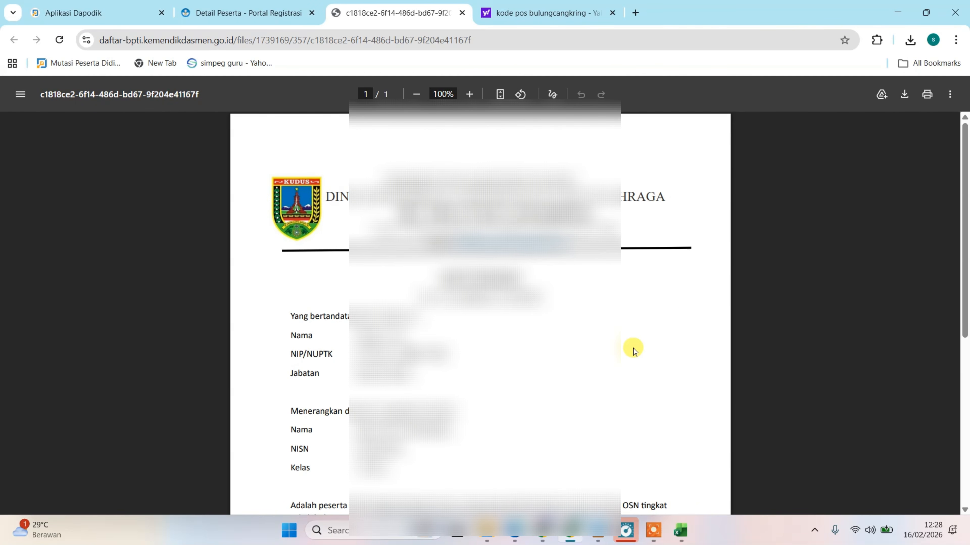
pyautogui.scroll(-5, 633, 350)
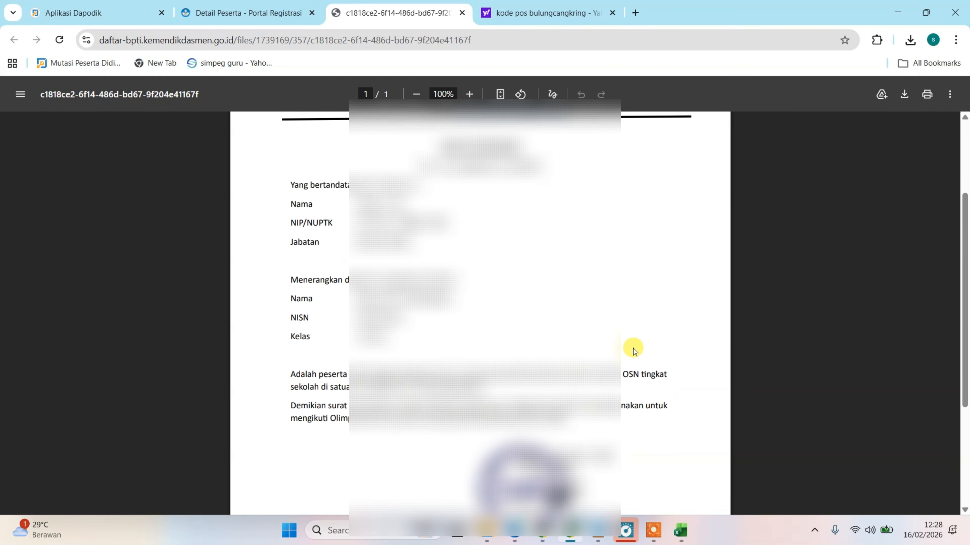
pyautogui.scroll(-1, 633, 350)
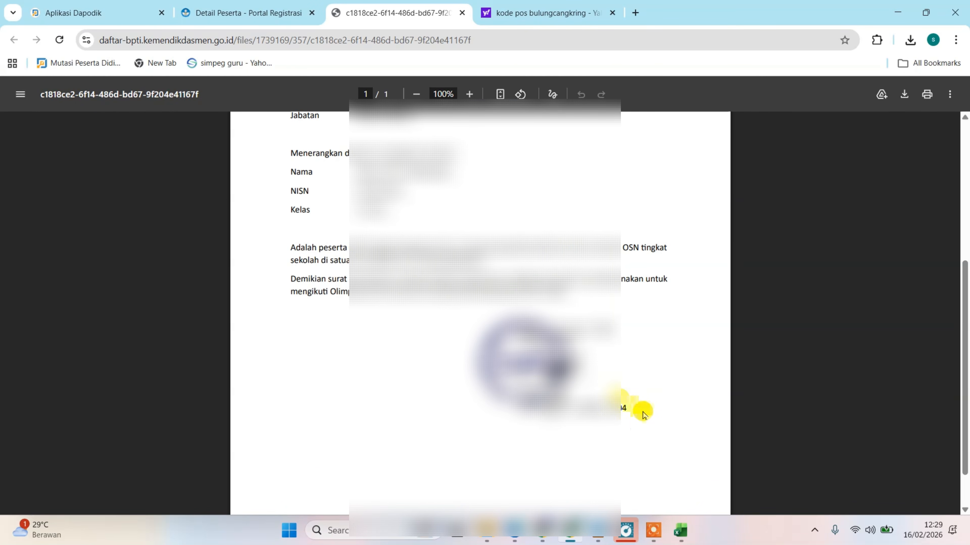
pyautogui.scroll(-1, 632, 412)
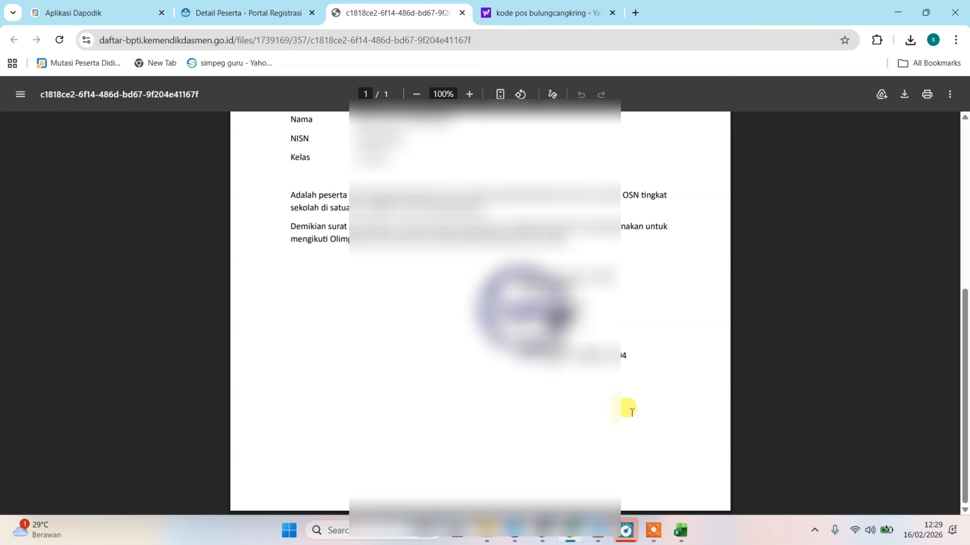
pyautogui.scroll(2, 626, 408)
pyautogui.hotkey('ctrl', 'shift', 'Tab')
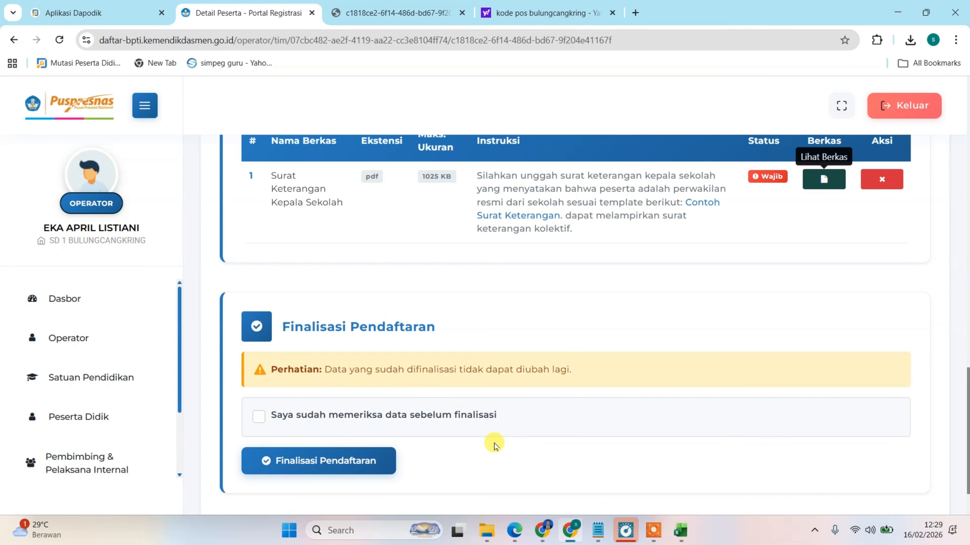
# Tick 'Saya sudah memeriksa data sebelum finalisasi' and confirm Finalisasi Pendaftaran for the Matematika entry
pyautogui.scroll(1, 528, 389)
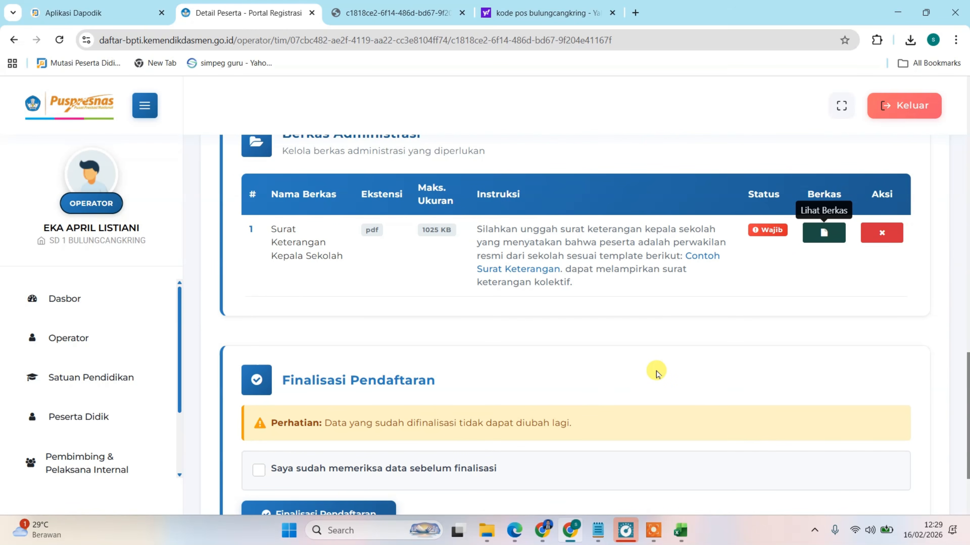
pyautogui.scroll(-1, 626, 374)
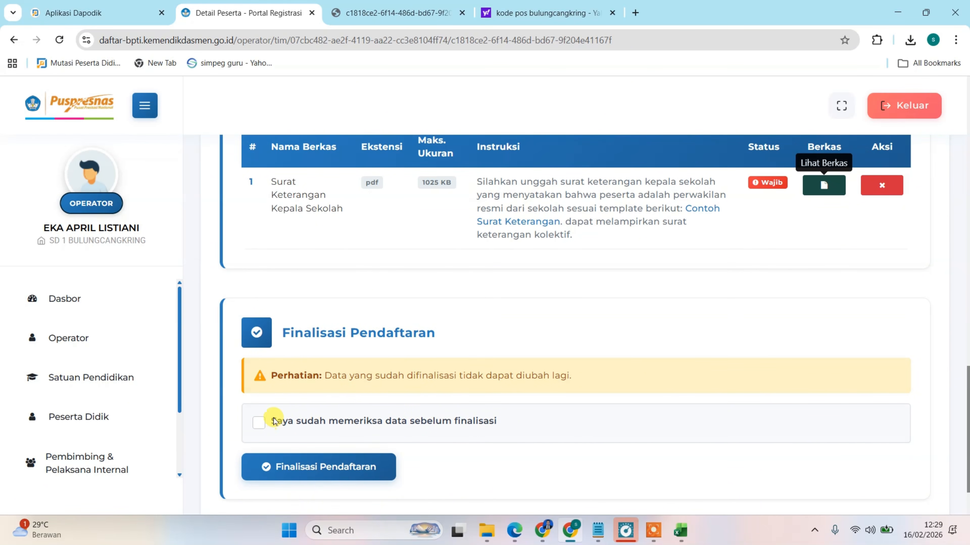
pyautogui.click(263, 431)
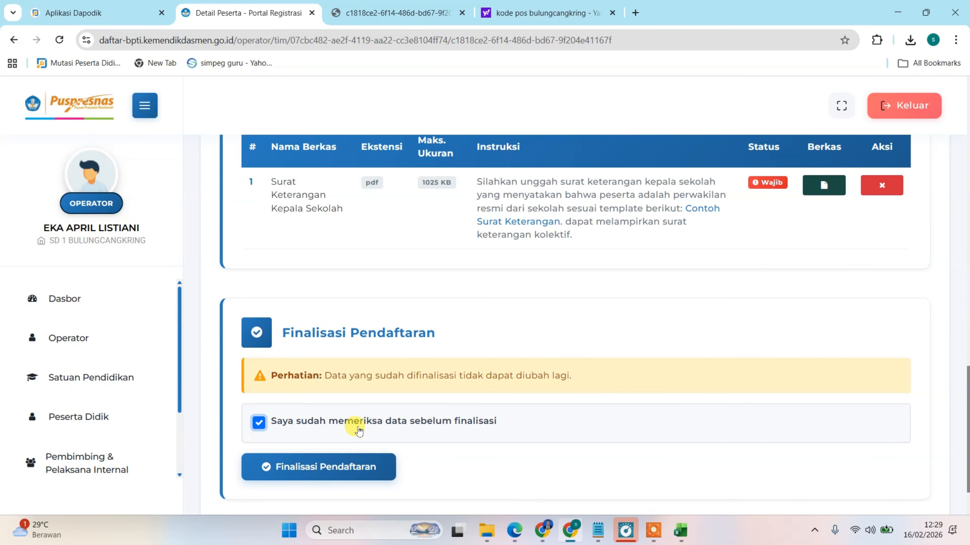
pyautogui.moveTo(325, 377); pyautogui.dragTo(576, 383)
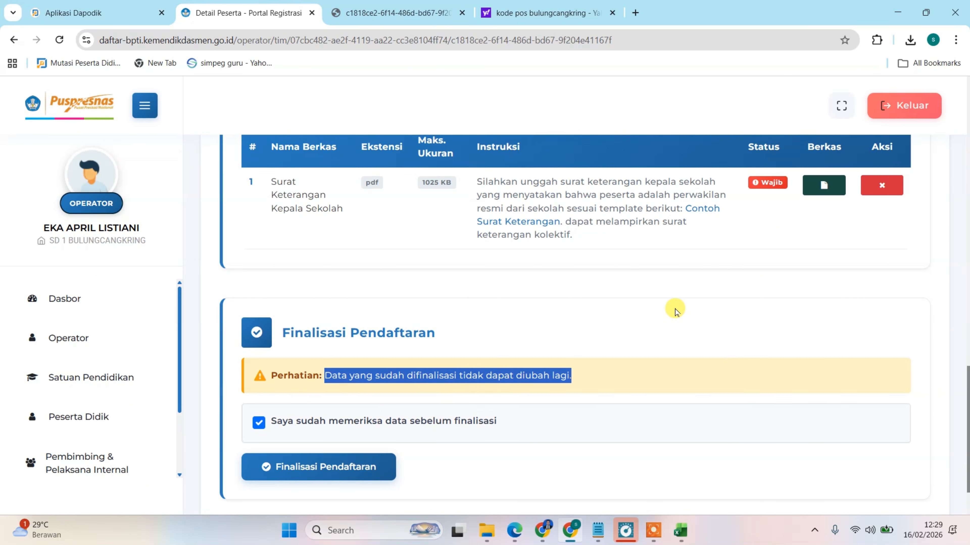
pyautogui.scroll(1, 673, 310)
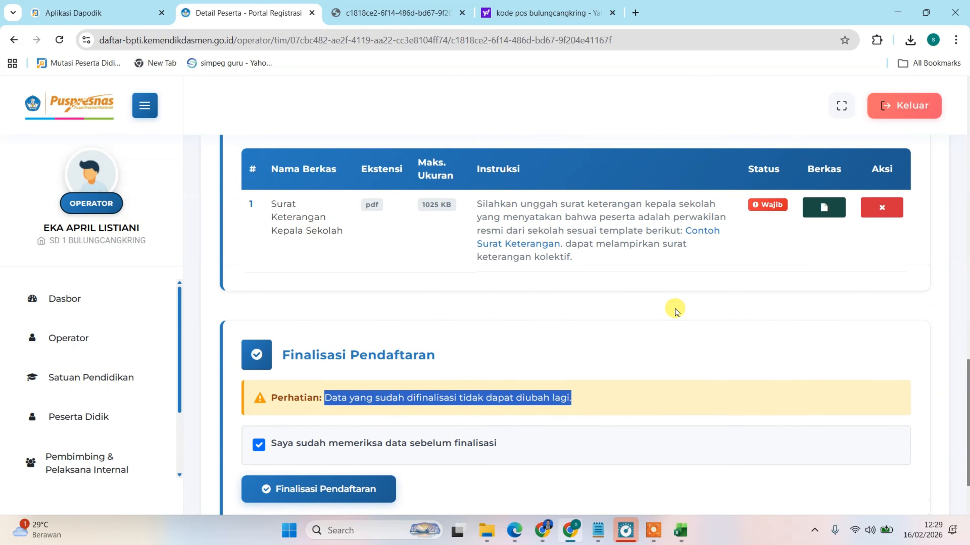
pyautogui.click(373, 489)
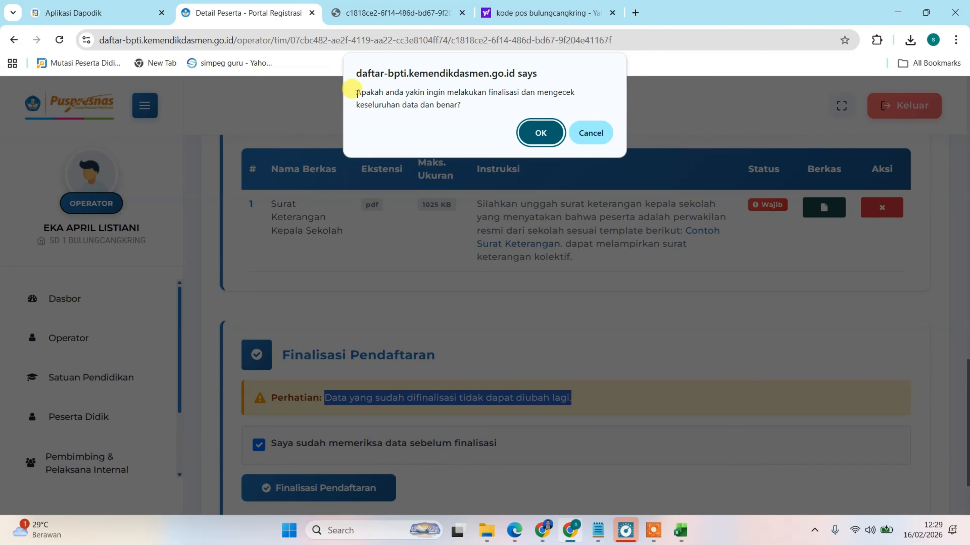
pyautogui.moveTo(356, 93); pyautogui.dragTo(463, 108)
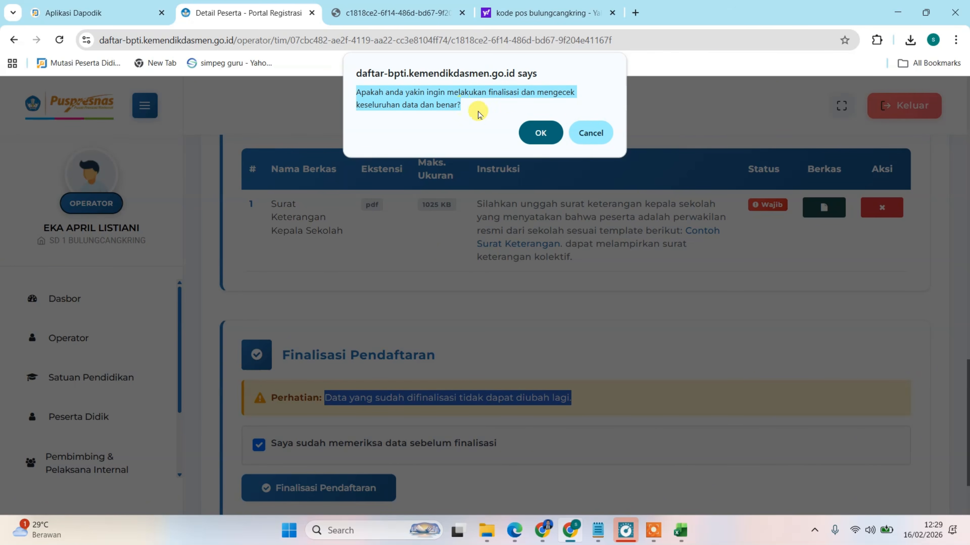
pyautogui.click(542, 134)
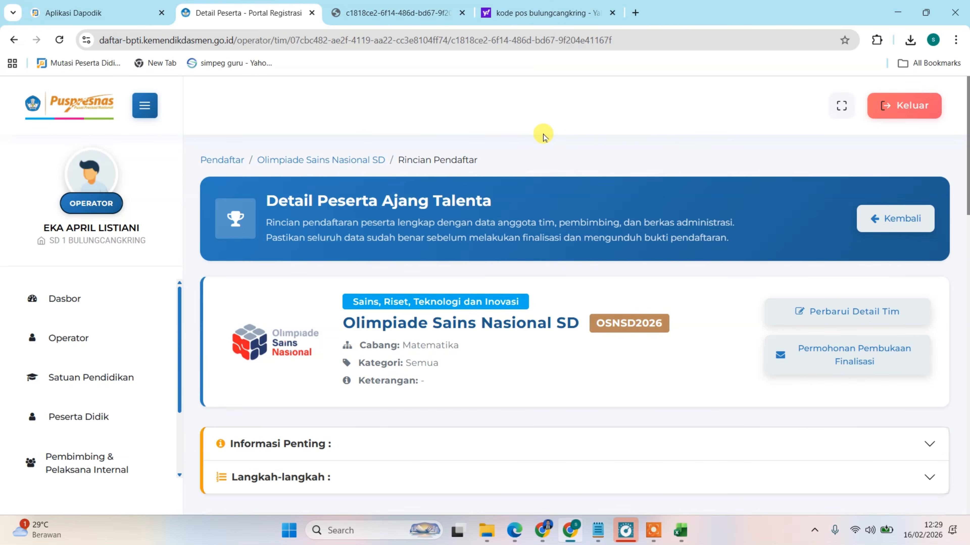
# Download the Matematika Bukti Pendaftaran PDF, open it, and go back to Detail Peserta
pyautogui.scroll(-4, 540, 286)
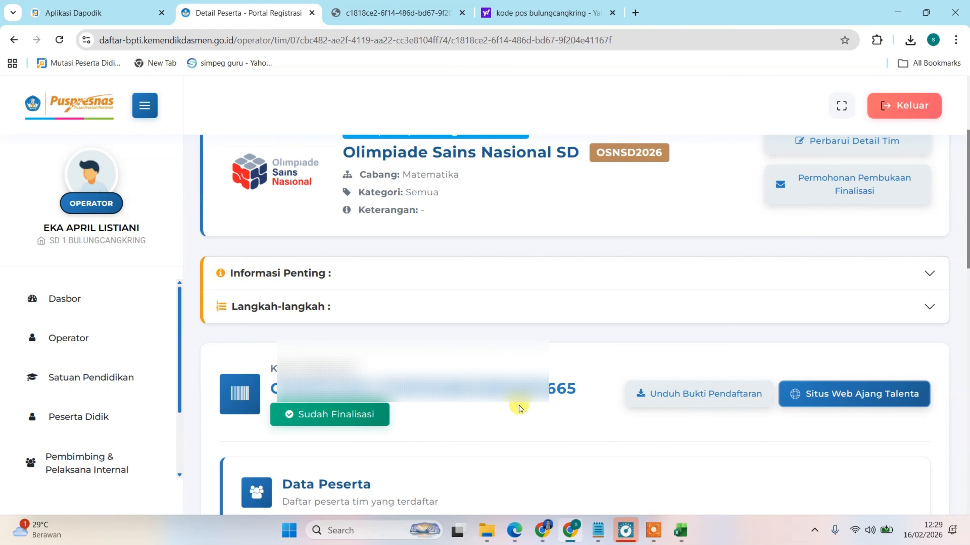
pyautogui.click(682, 409)
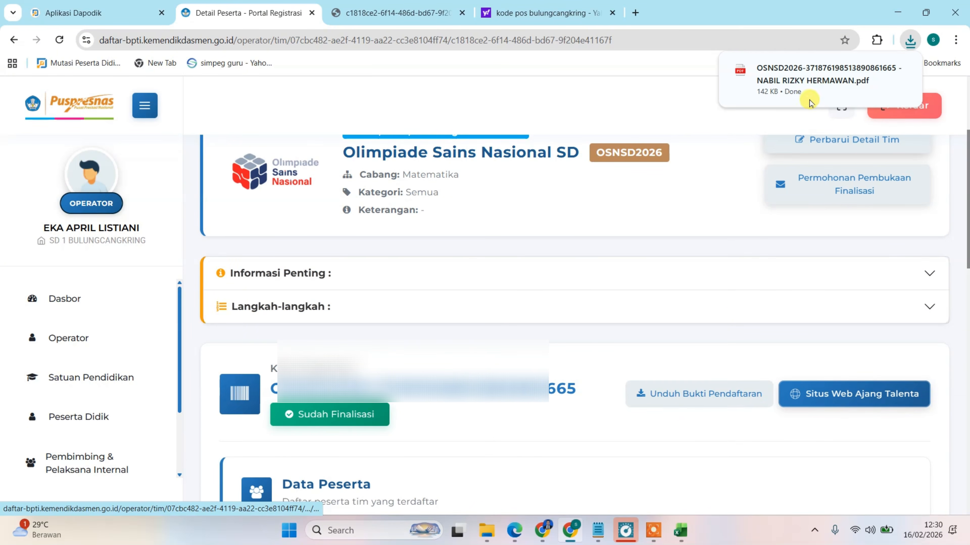
pyautogui.click(808, 83)
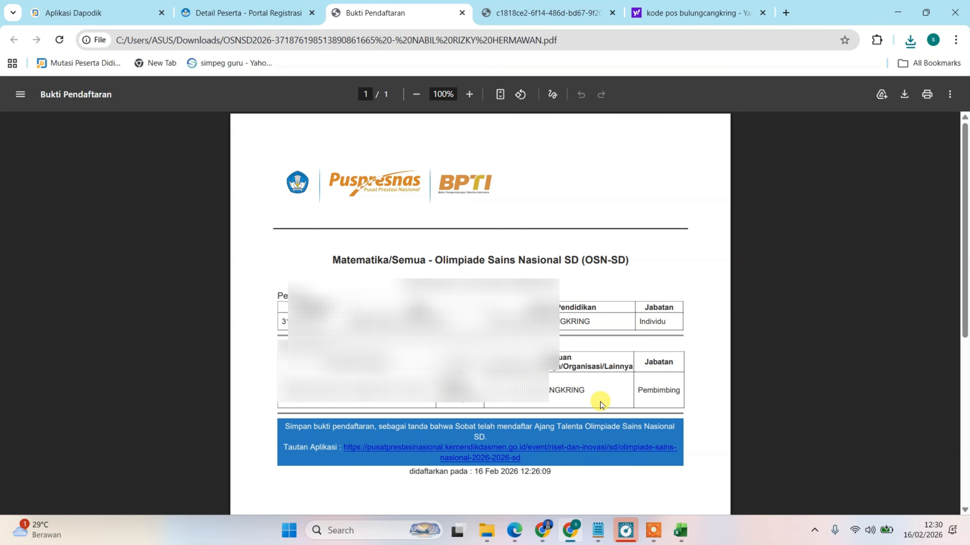
pyautogui.click(290, 11)
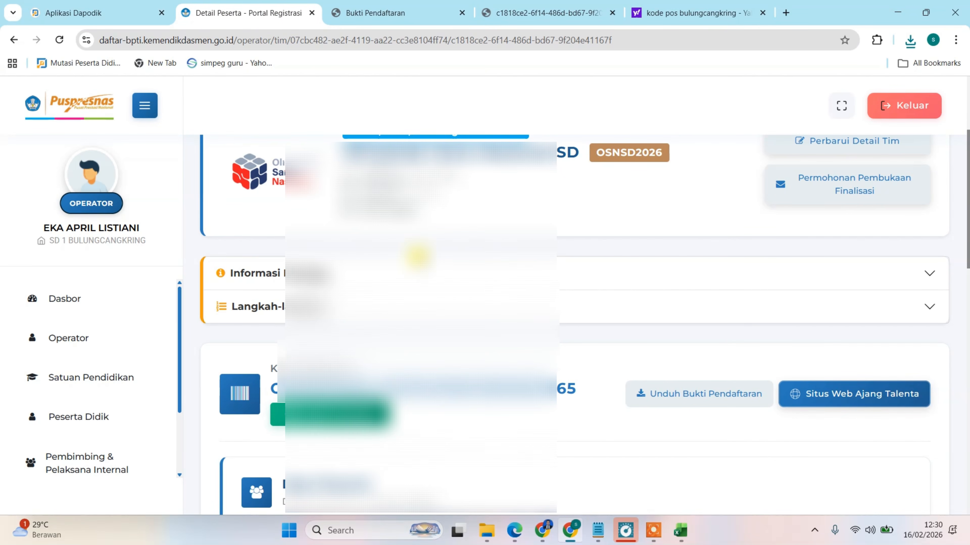
pyautogui.scroll(-5, 471, 444)
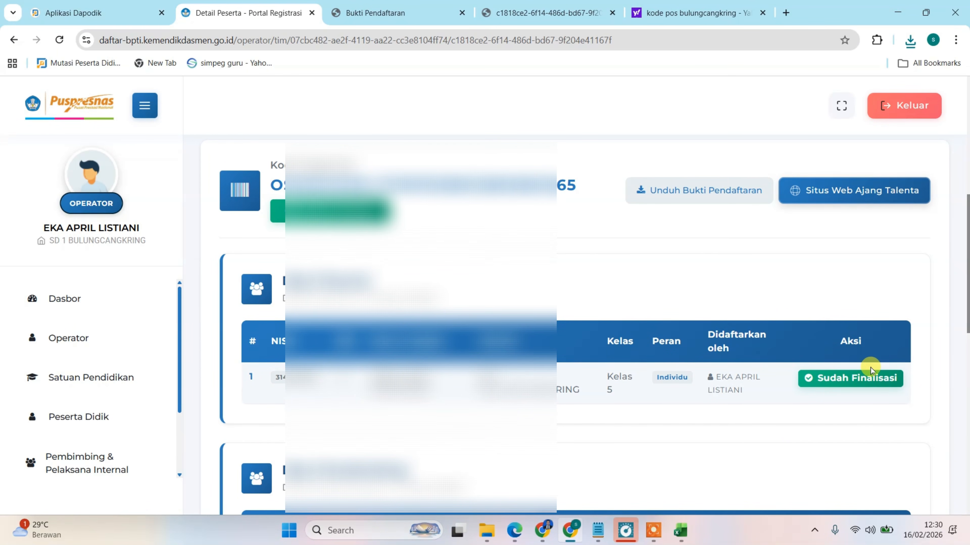
pyautogui.scroll(-8, 710, 427)
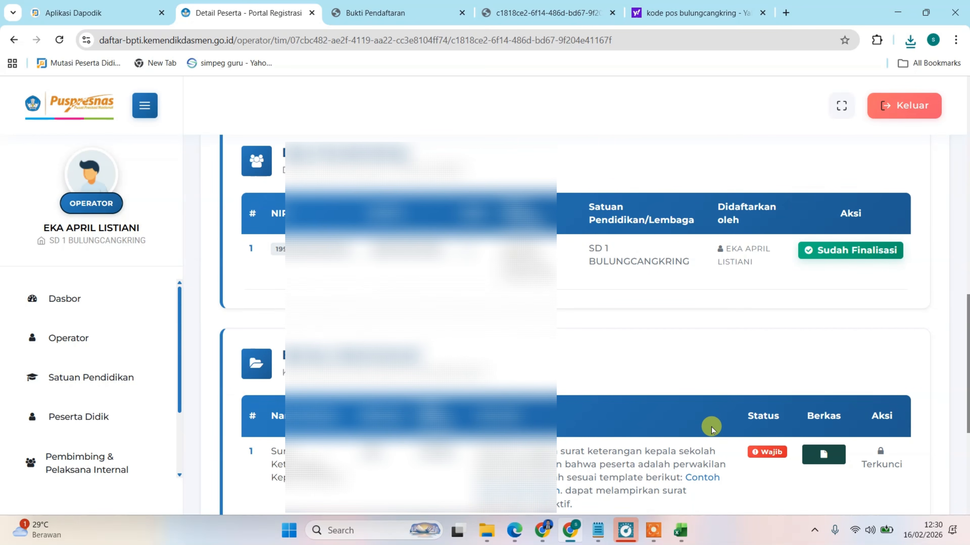
pyautogui.scroll(-7, 710, 428)
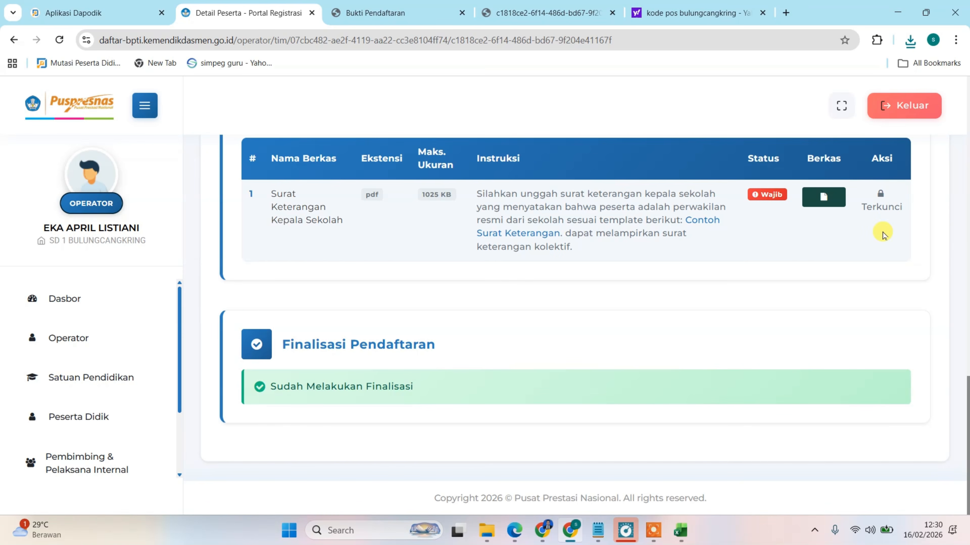
pyautogui.scroll(4, 883, 234)
pyautogui.scroll(3, 883, 235)
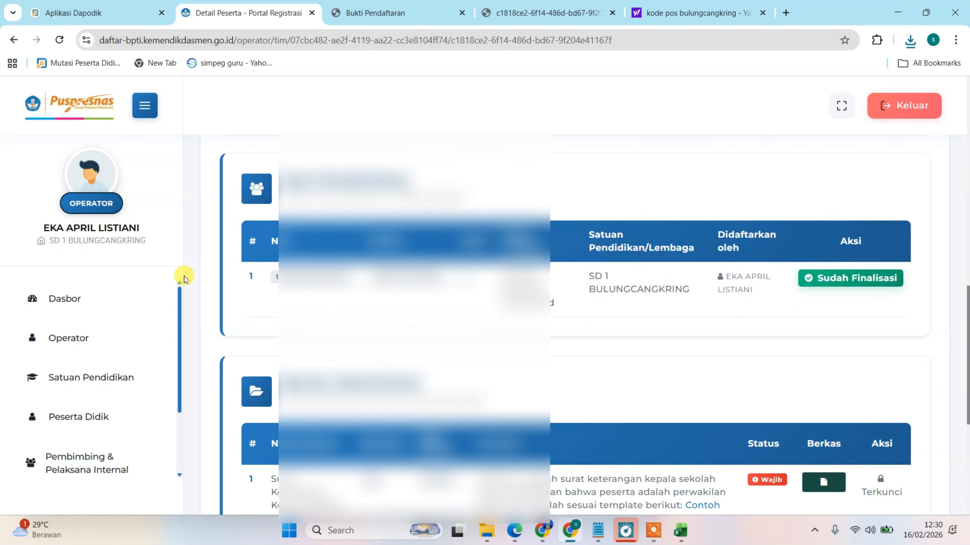
pyautogui.scroll(-2, 128, 434)
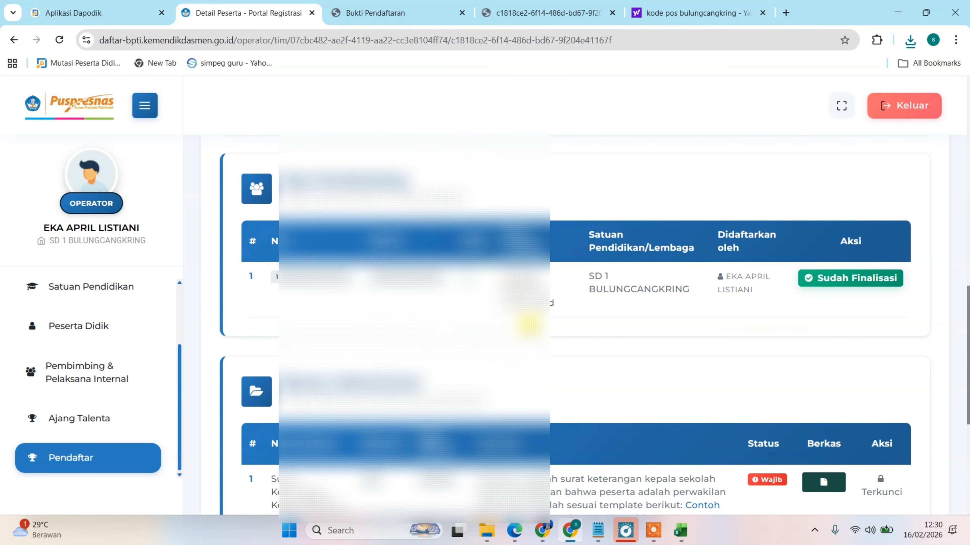
pyautogui.scroll(5, 529, 325)
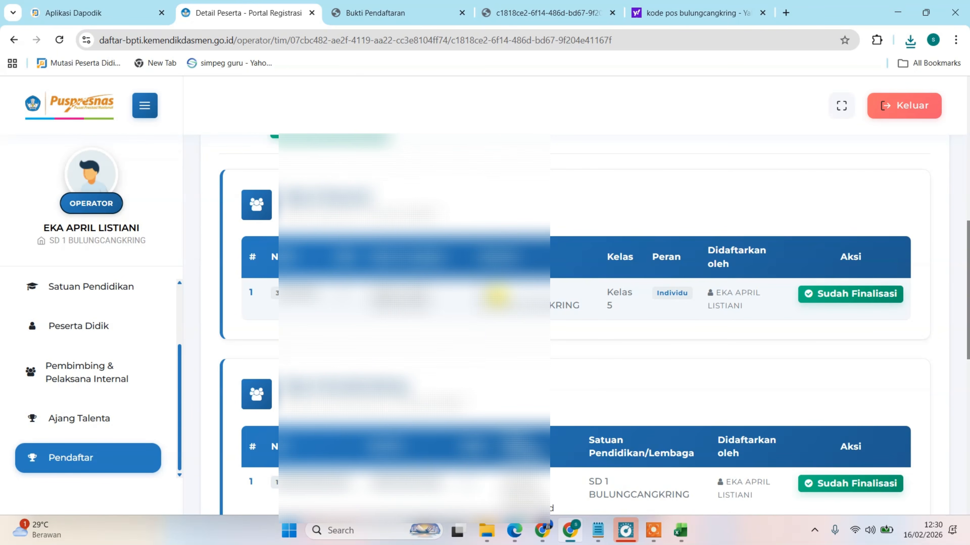
# View the OSN SD guide PDF in Edge, then bring the Chrome YouTube window forward
pyautogui.hotkey('alt', 'Tab')
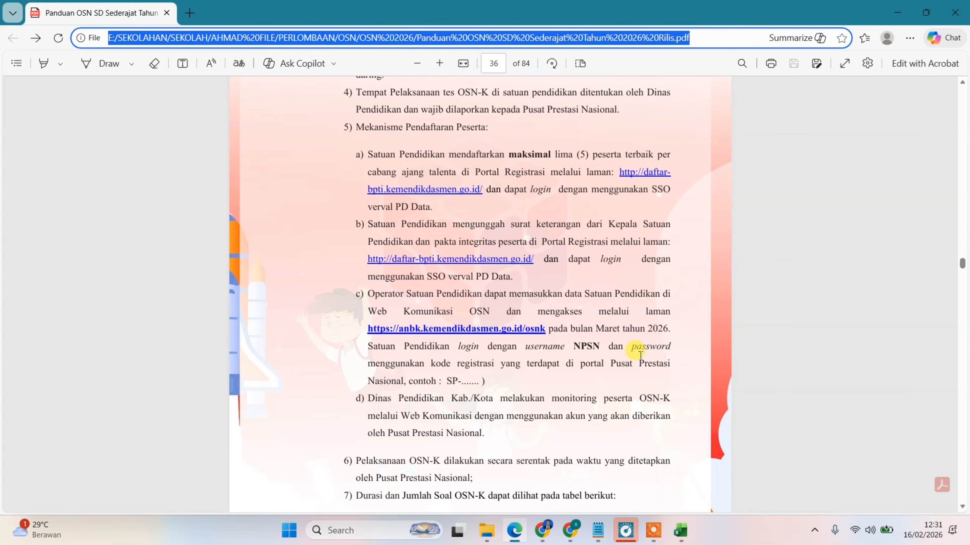
pyautogui.click(547, 536)
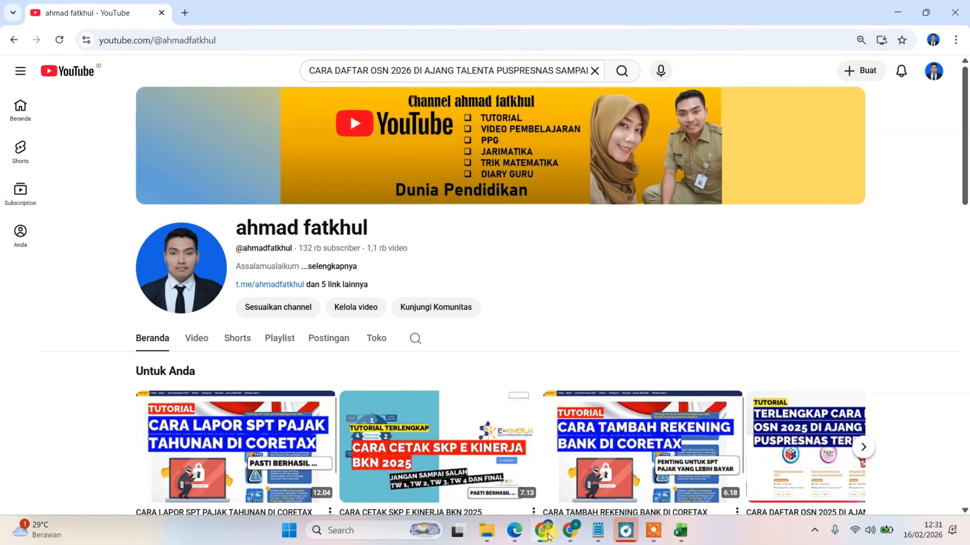